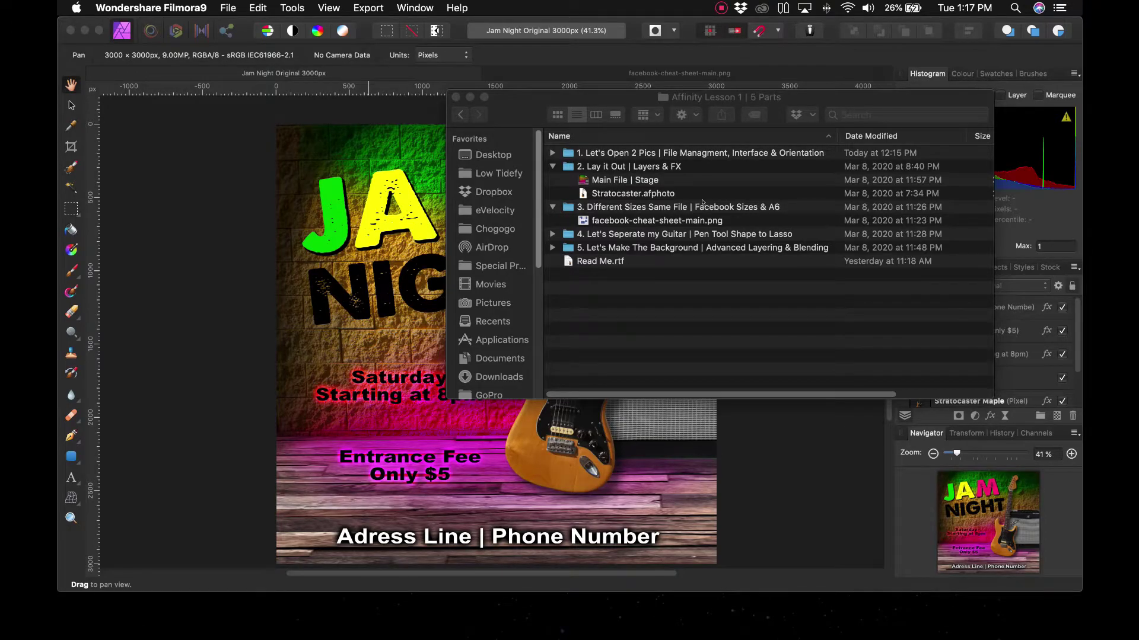
Step: Bring Affinity Photo to the front, then twice open and cancel the Open dialog
{"action": "left_click", "coordinate": [258, 280]}
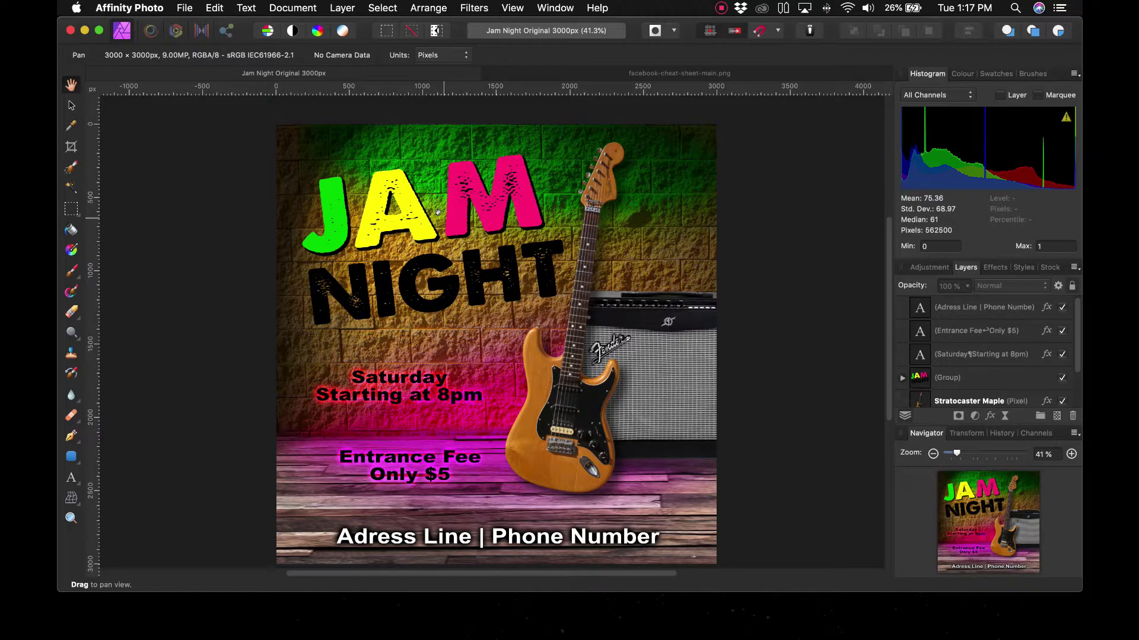
{"action": "key", "text": "super+o"}
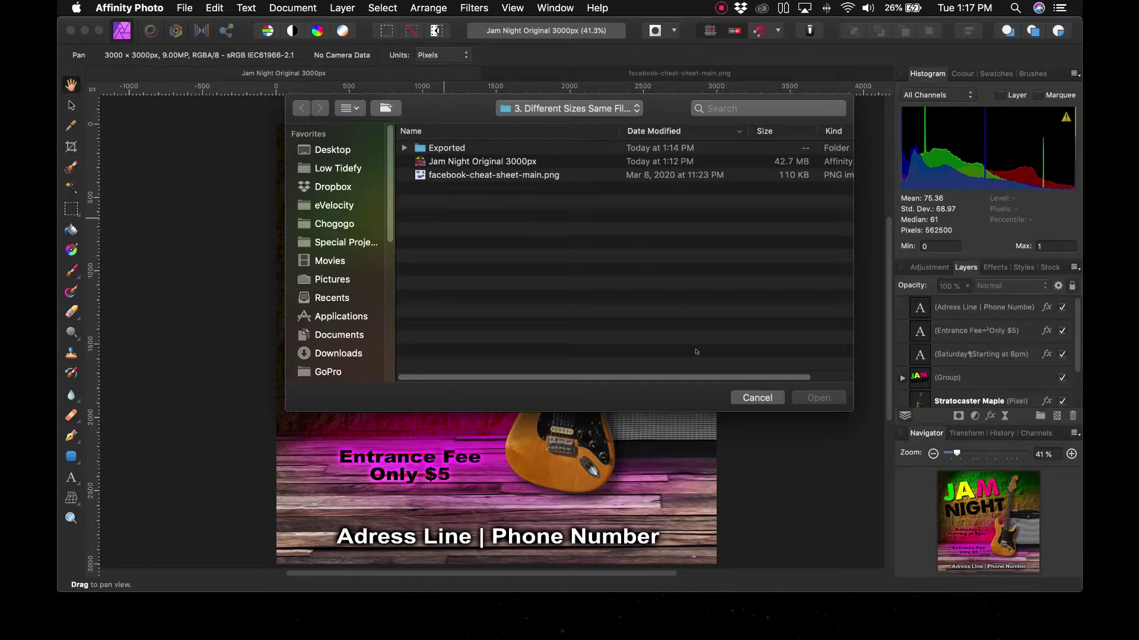
{"action": "left_click", "coordinate": [742, 398]}
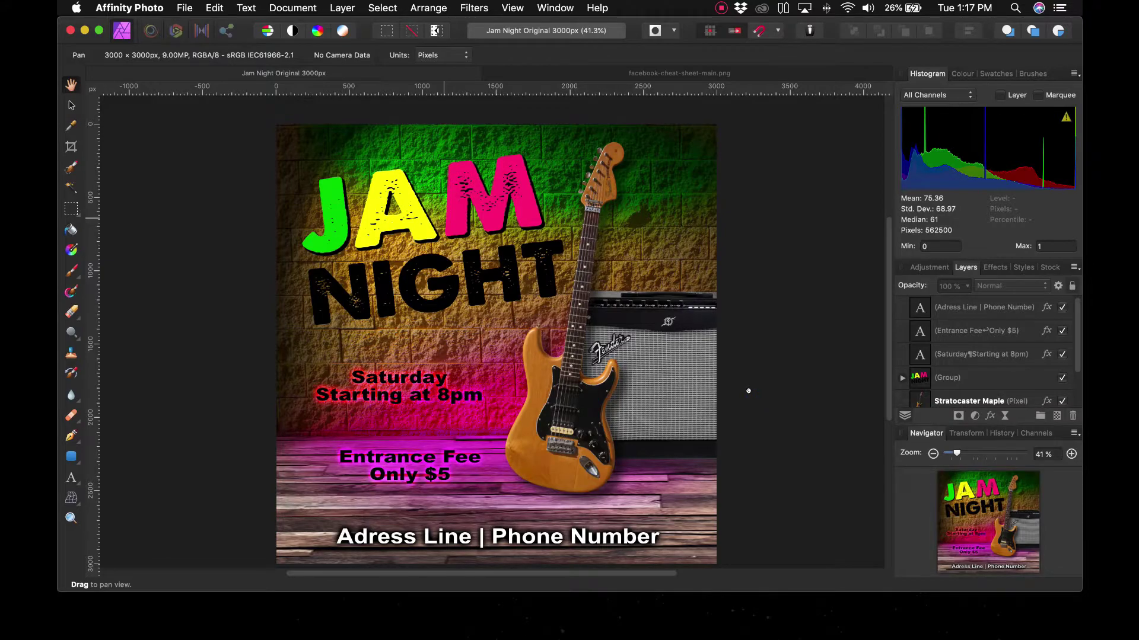
{"action": "key", "text": "super+o"}
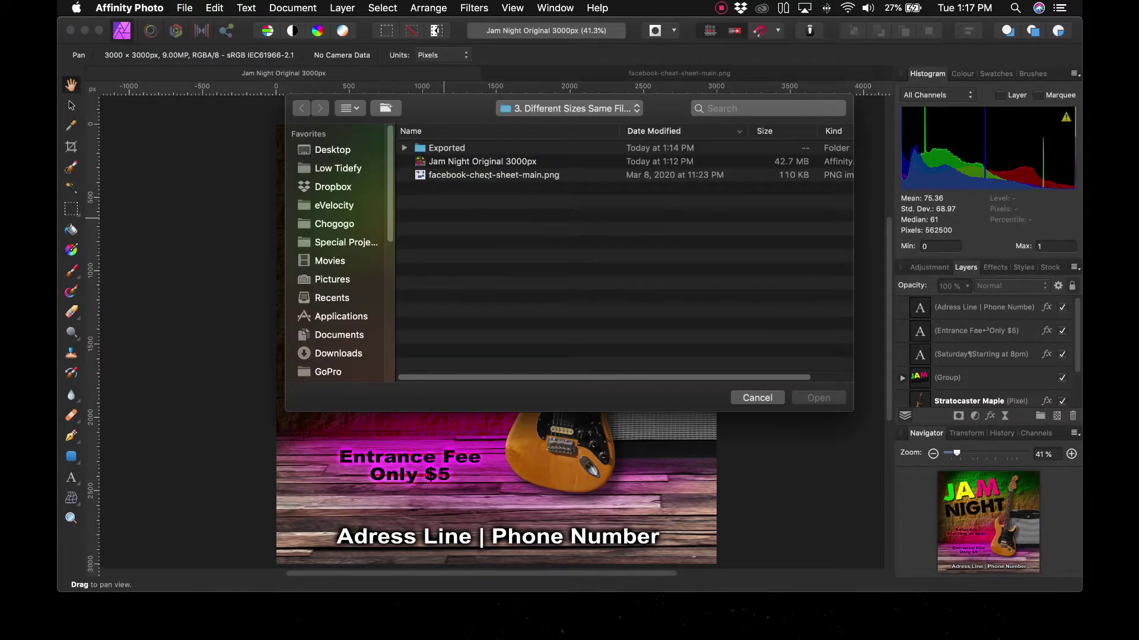
{"action": "left_click", "coordinate": [769, 397]}
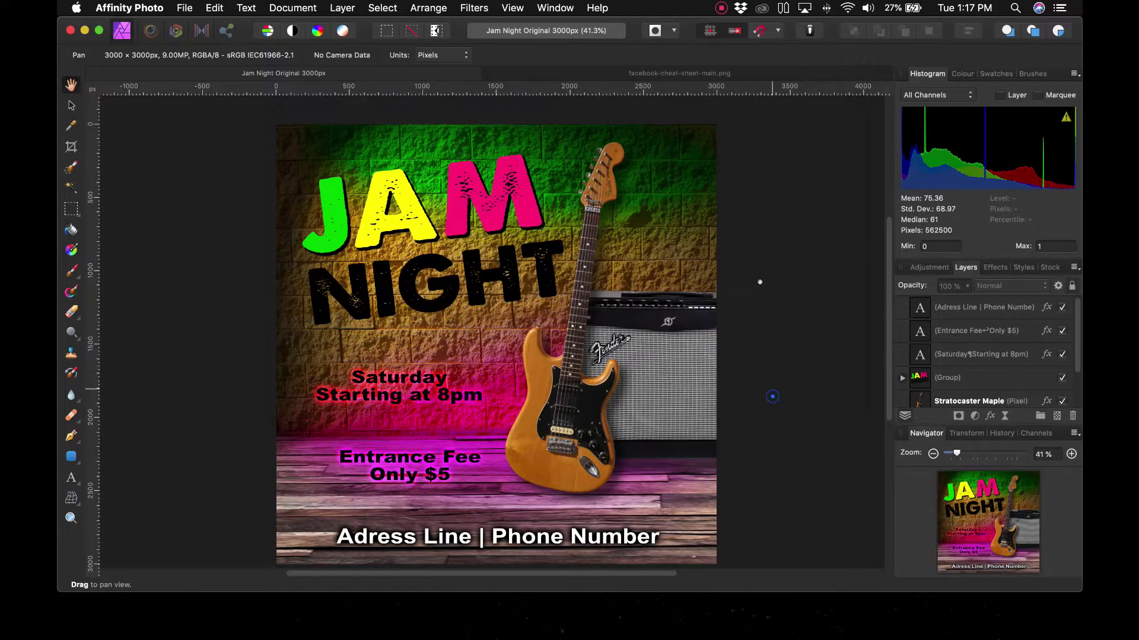
{"action": "left_click", "coordinate": [638, 75]}
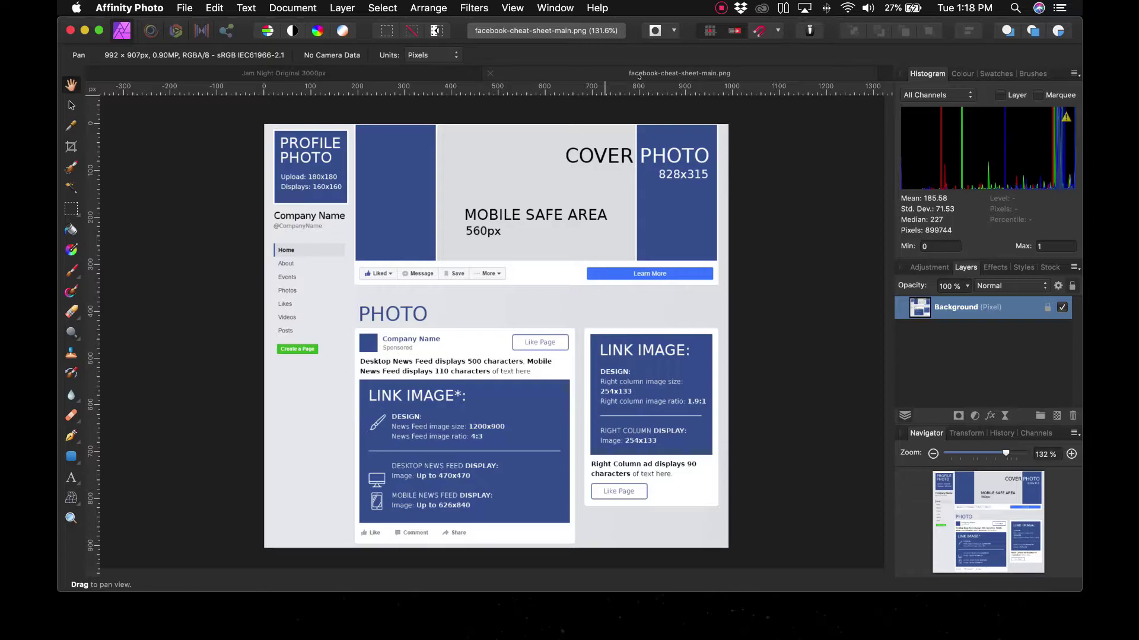
{"action": "left_click", "coordinate": [283, 75]}
{"action": "key", "text": "super+minus"}
{"action": "key", "text": "super+minus"}
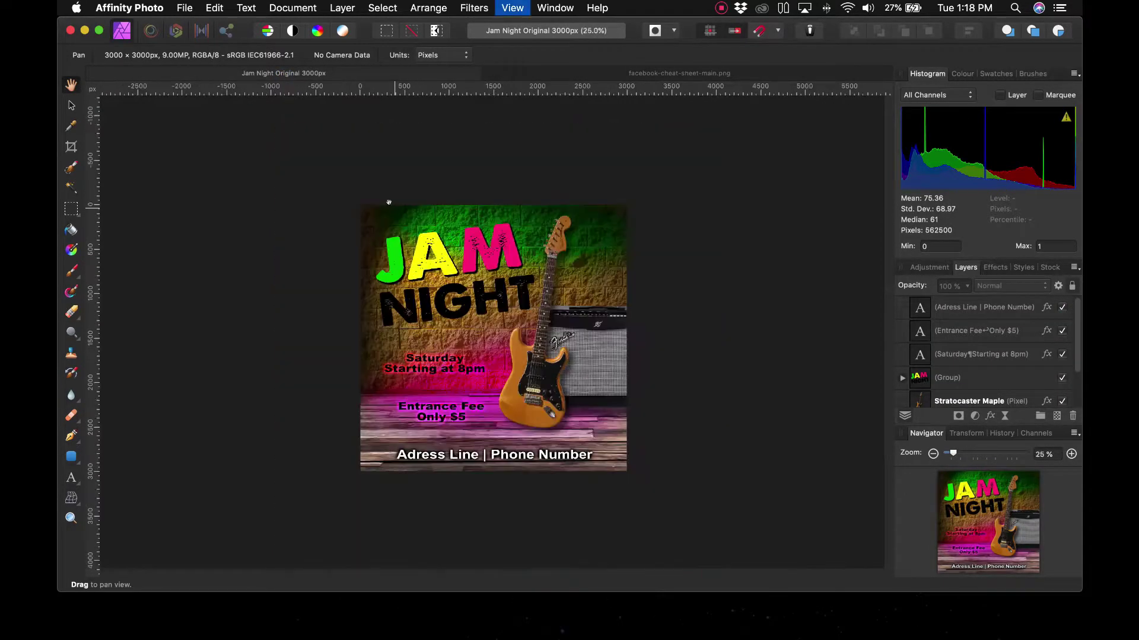
{"action": "key", "text": "super+minus"}
{"action": "key", "text": "super+minus"}
{"action": "key", "text": "super+minus"}
{"action": "key", "text": "super+minus"}
{"action": "key", "text": "super+minus"}
{"action": "key", "text": "super+minus"}
{"action": "key", "text": "super+plus"}
{"action": "key", "text": "super+plus"}
{"action": "key", "text": "super+minus"}
{"action": "key", "text": "super+plus"}
{"action": "key", "text": "super+minus"}
{"action": "key", "text": "super+plus"}
{"action": "key", "text": "super+minus"}
{"action": "key", "text": "super+plus"}
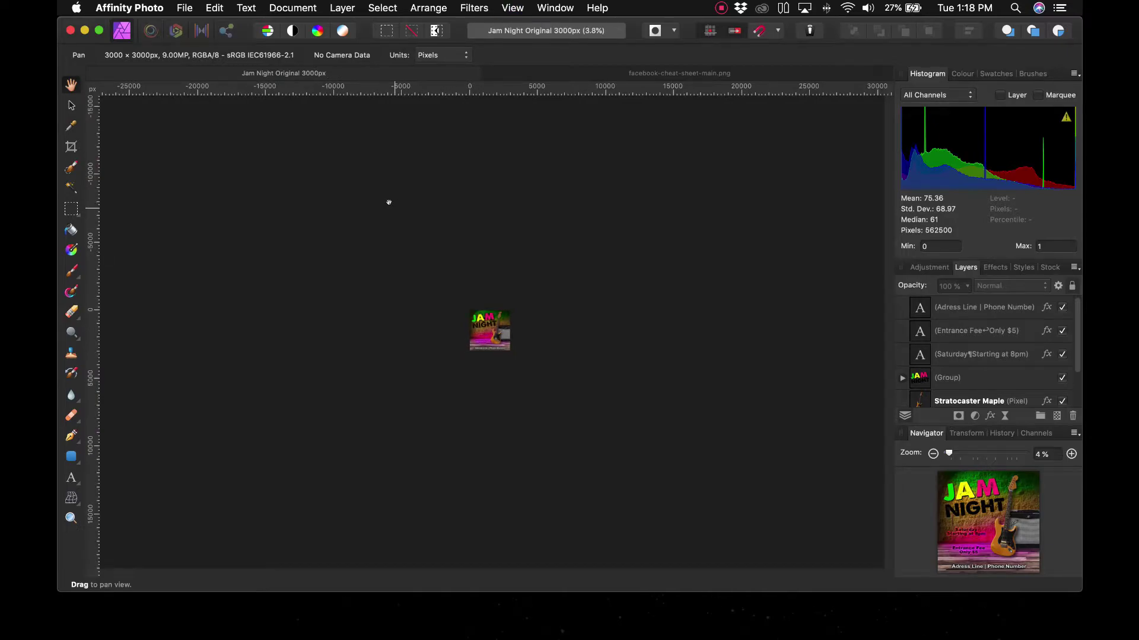
{"action": "key", "text": "super+plus"}
{"action": "key", "text": "super+plus"}
{"action": "key", "text": "super+plus"}
{"action": "key", "text": "super+plus"}
{"action": "key", "text": "super+plus"}
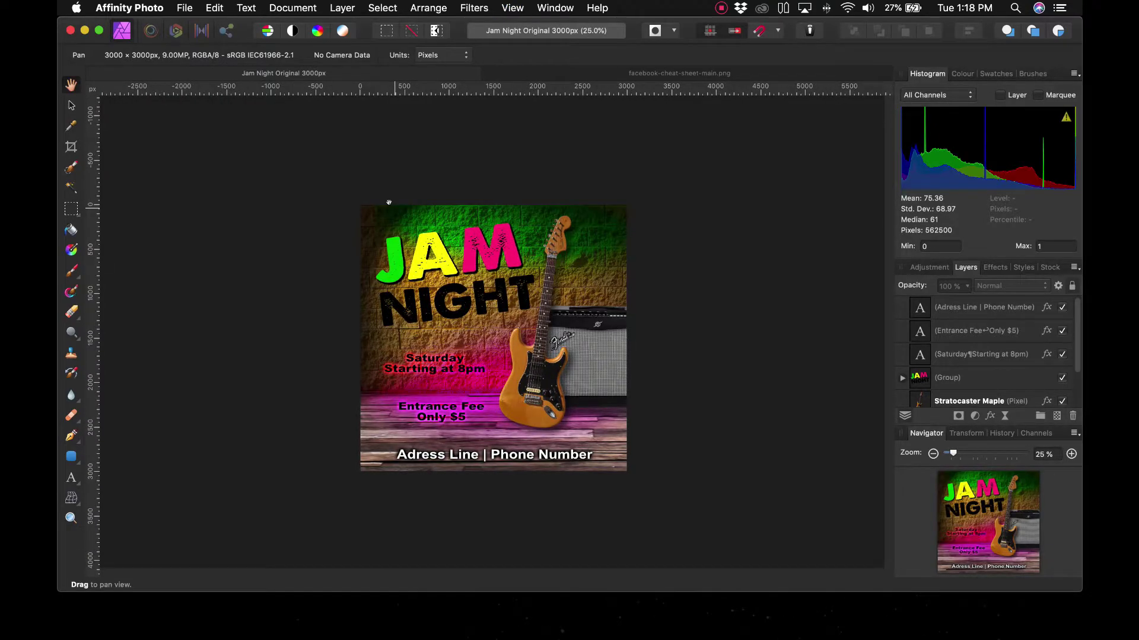
Step: Save the poster as a new copy named 'Icon-Jam Night-180'
{"action": "key", "text": "ctrl+F2"}
{"action": "key", "text": "Right"}
{"action": "key", "text": "Right"}
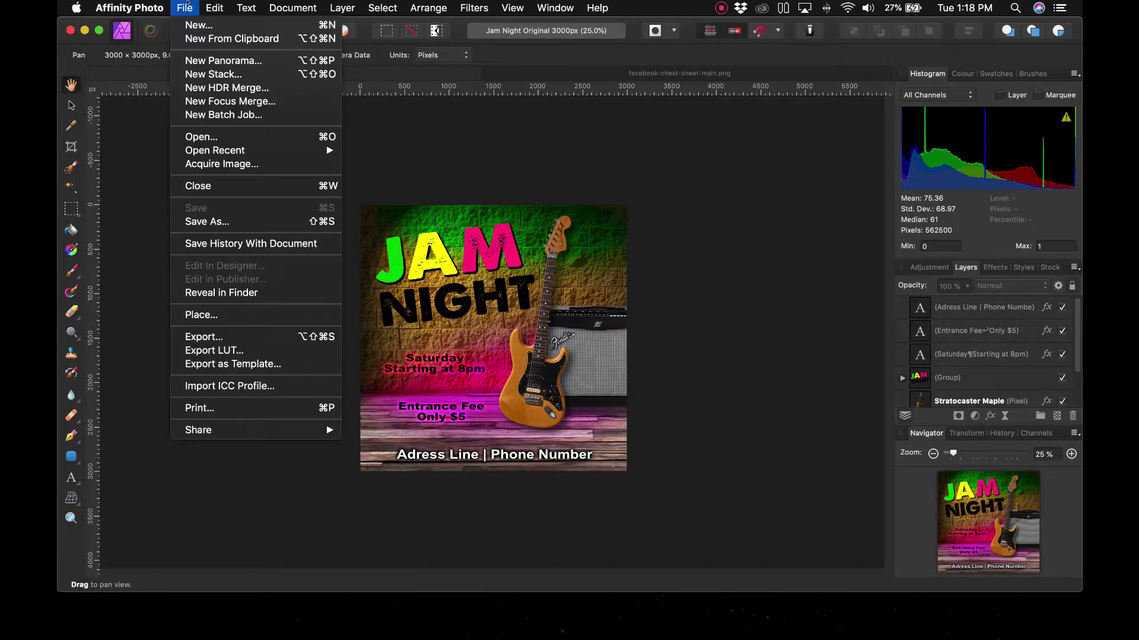
{"action": "key", "text": "Down"}
{"action": "key", "text": "Down"}
{"action": "key", "text": "Down"}
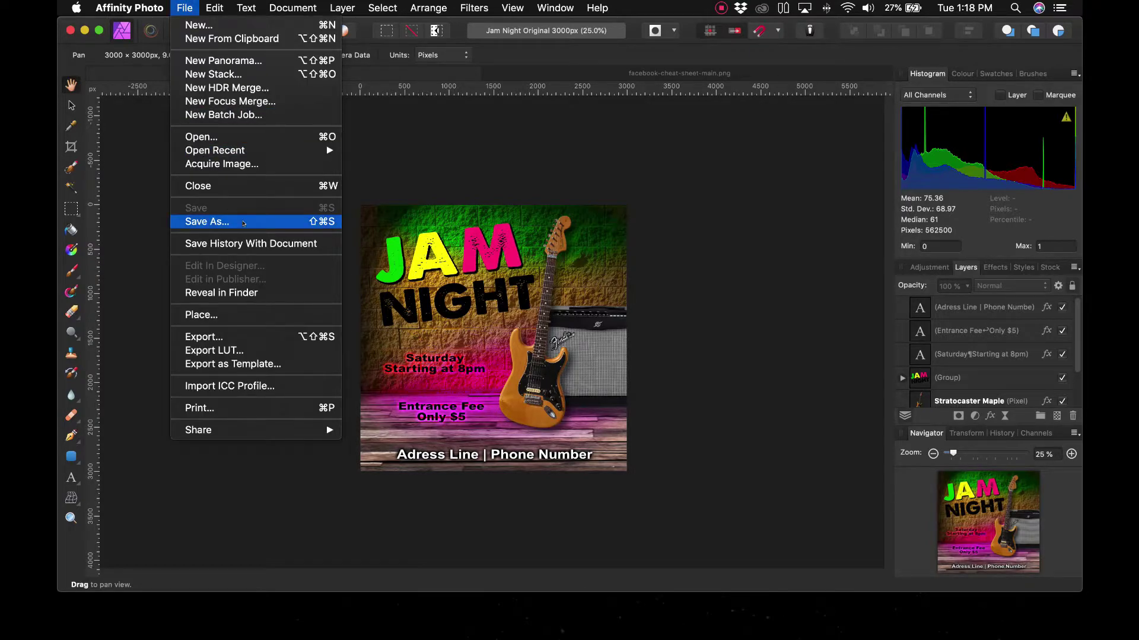
{"action": "left_click", "coordinate": [243, 222]}
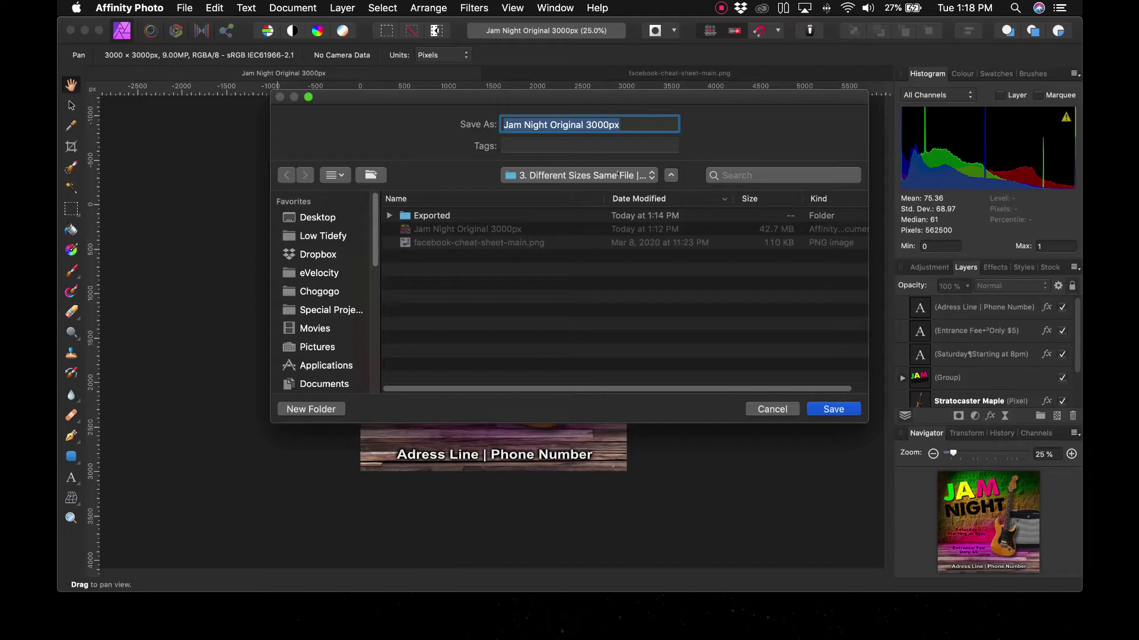
{"action": "type", "text": "Icon-Jam Night-"}
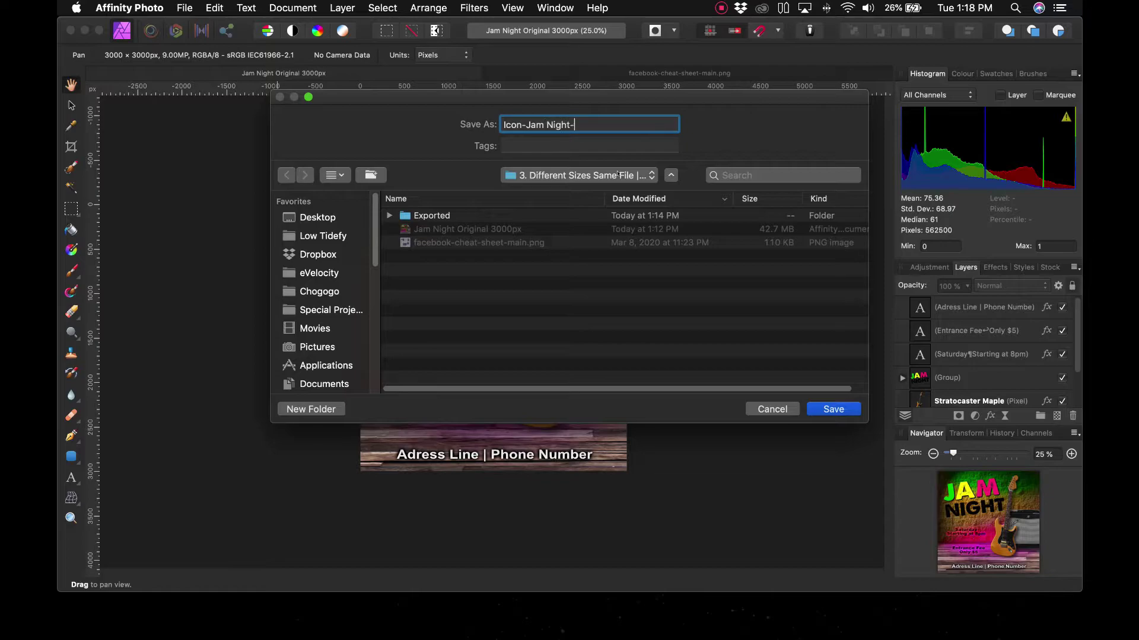
{"action": "type", "text": "180"}
{"action": "left_click", "coordinate": [840, 411]}
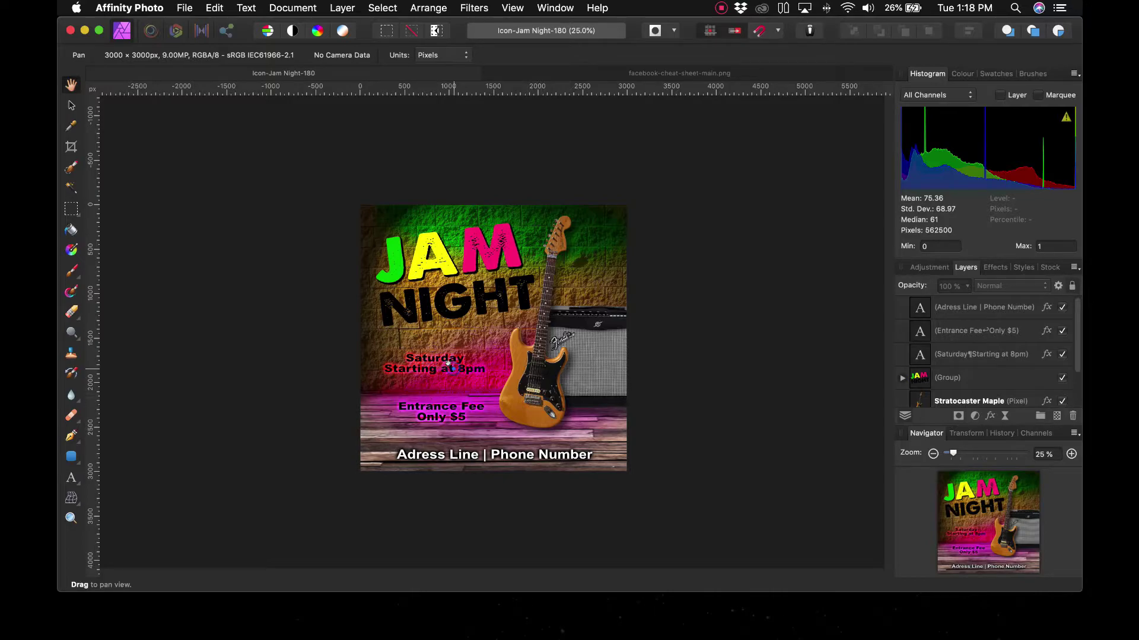
Step: Delete the 'Saturday Starting at 8pm' and 'Entrance Fee Only $5' text layers
{"action": "left_click", "coordinate": [71, 104]}
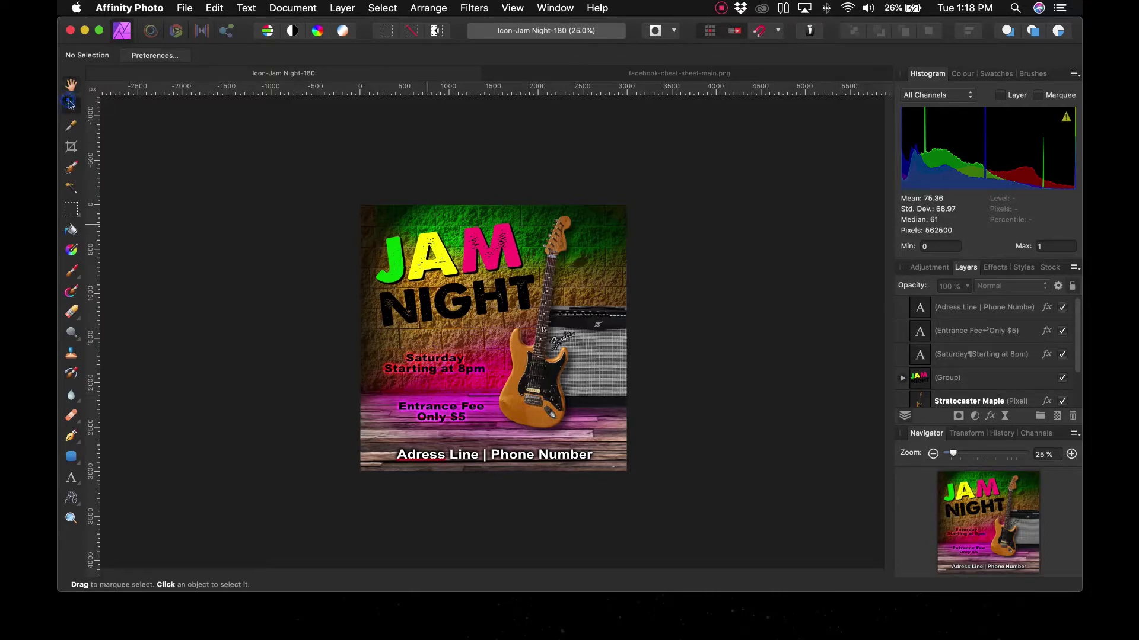
{"action": "left_click", "coordinate": [753, 418]}
{"action": "left_click", "coordinate": [459, 365]}
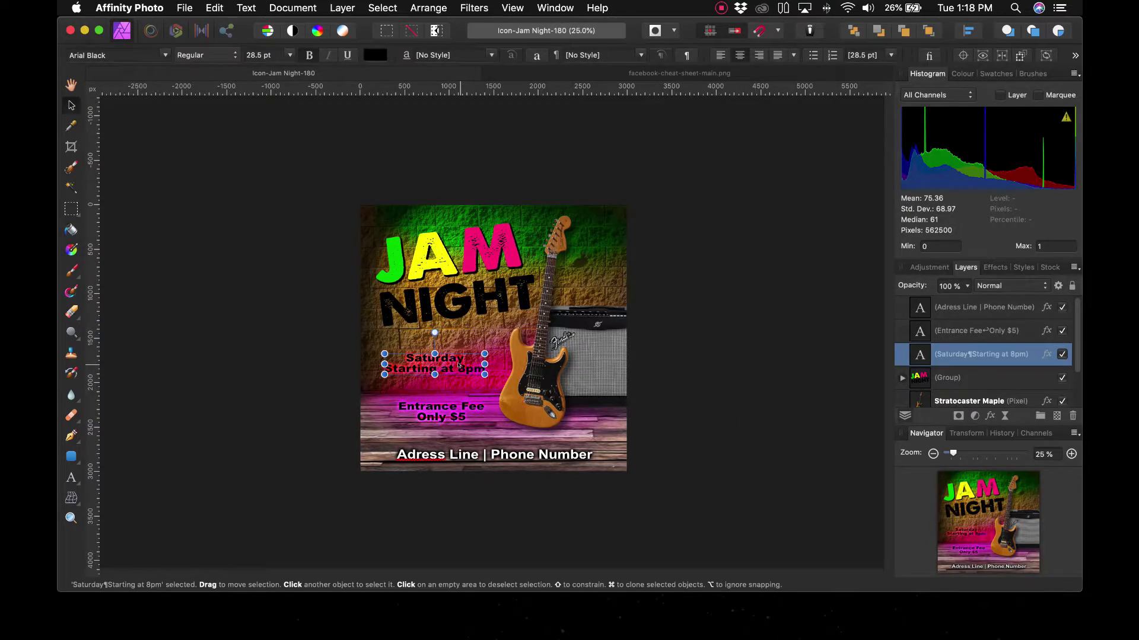
{"action": "key", "text": "Delete"}
{"action": "left_click", "coordinate": [443, 411]}
{"action": "key", "text": "Delete"}
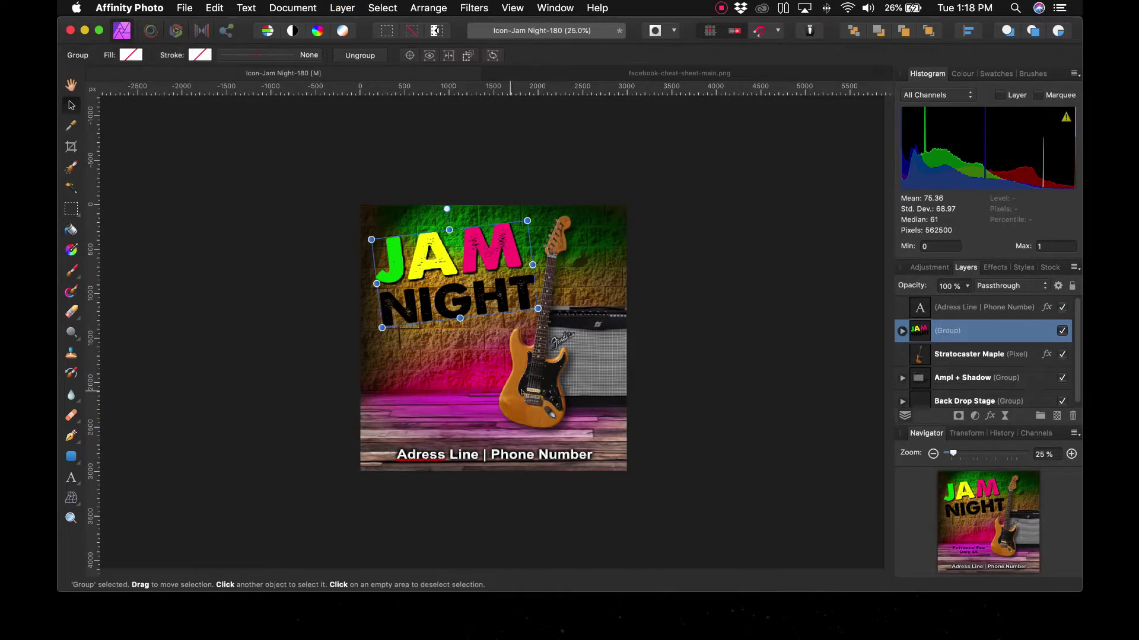
Step: Delete and restore the guitar, then delete the address and phone text
{"action": "left_click", "coordinate": [561, 369]}
{"action": "key", "text": "Delete"}
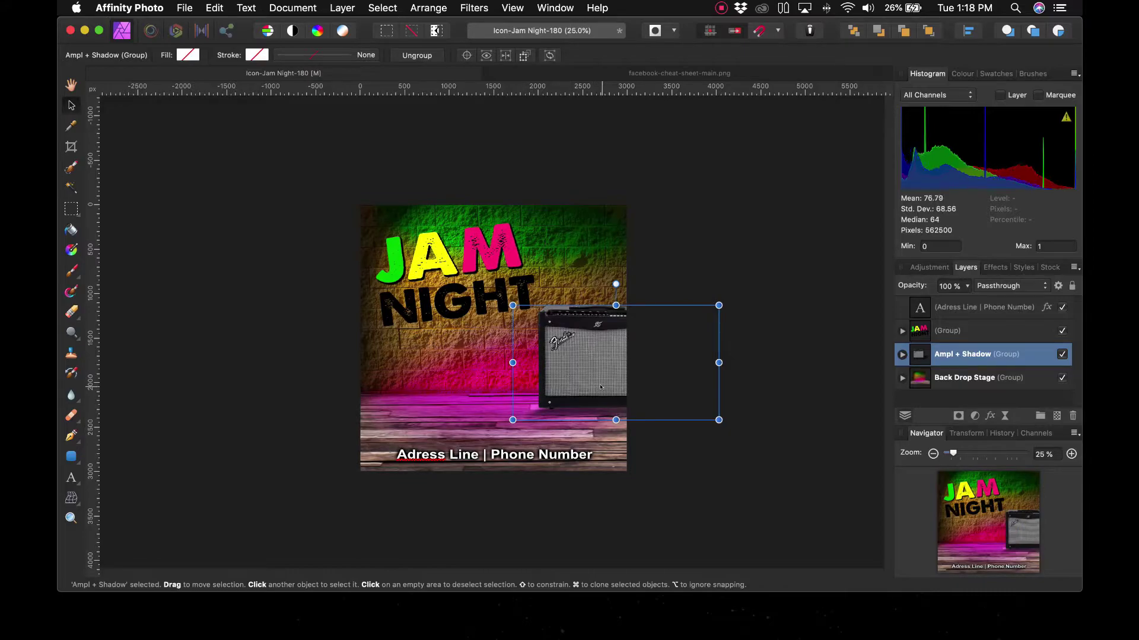
{"action": "key", "text": "super+z"}
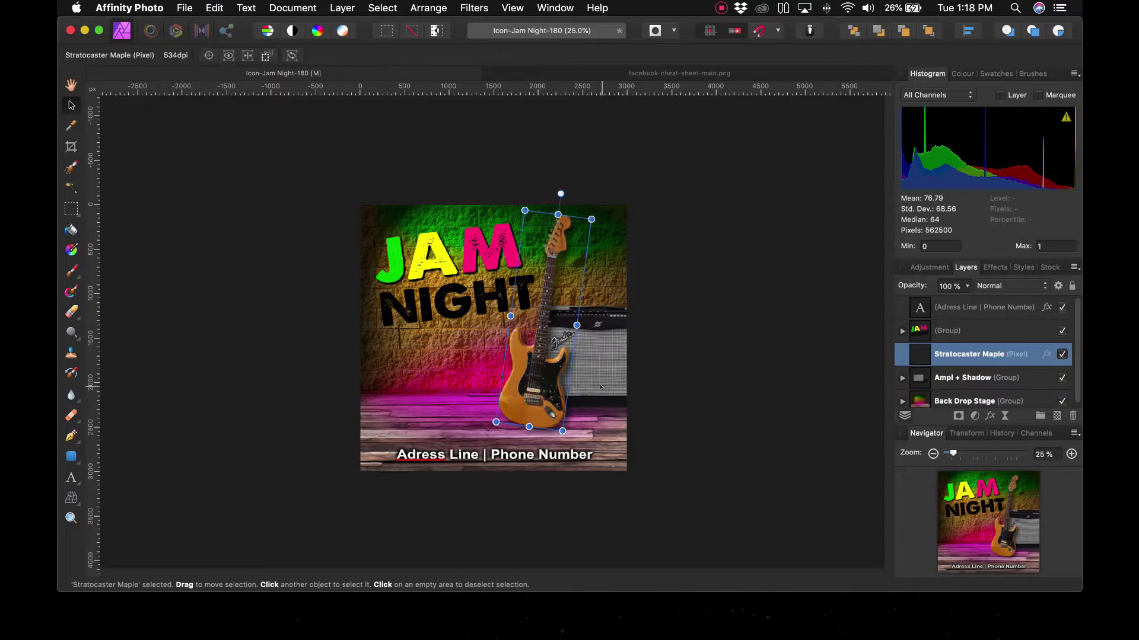
{"action": "key", "text": "super+z"}
{"action": "key", "text": "Delete"}
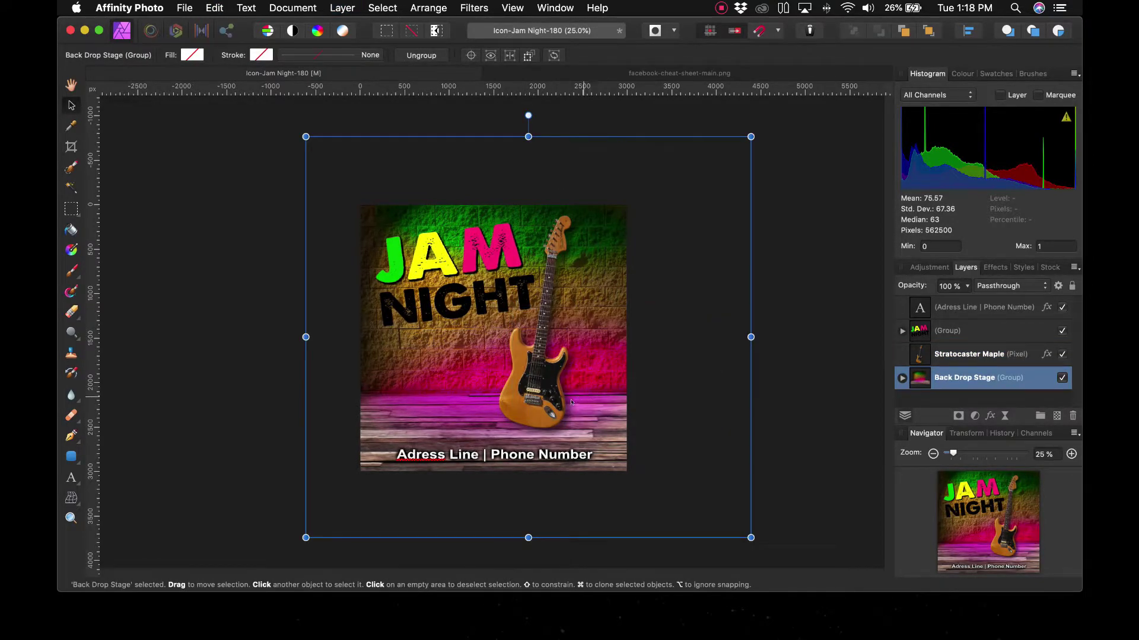
{"action": "left_click", "coordinate": [524, 452]}
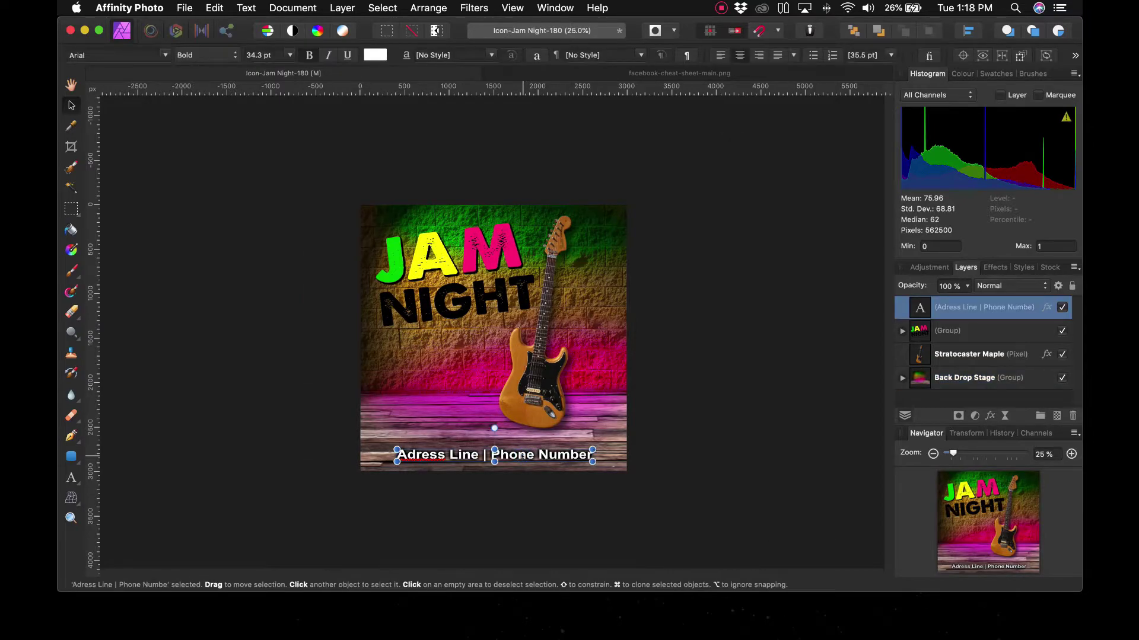
{"action": "key", "text": "Delete"}
Step: Undo the accidental backdrop move and undo/redo until only the address text is removed
{"action": "left_click", "coordinate": [478, 462]}
{"action": "left_click_drag", "start_coordinate": [477, 461], "coordinate": [459, 456]}
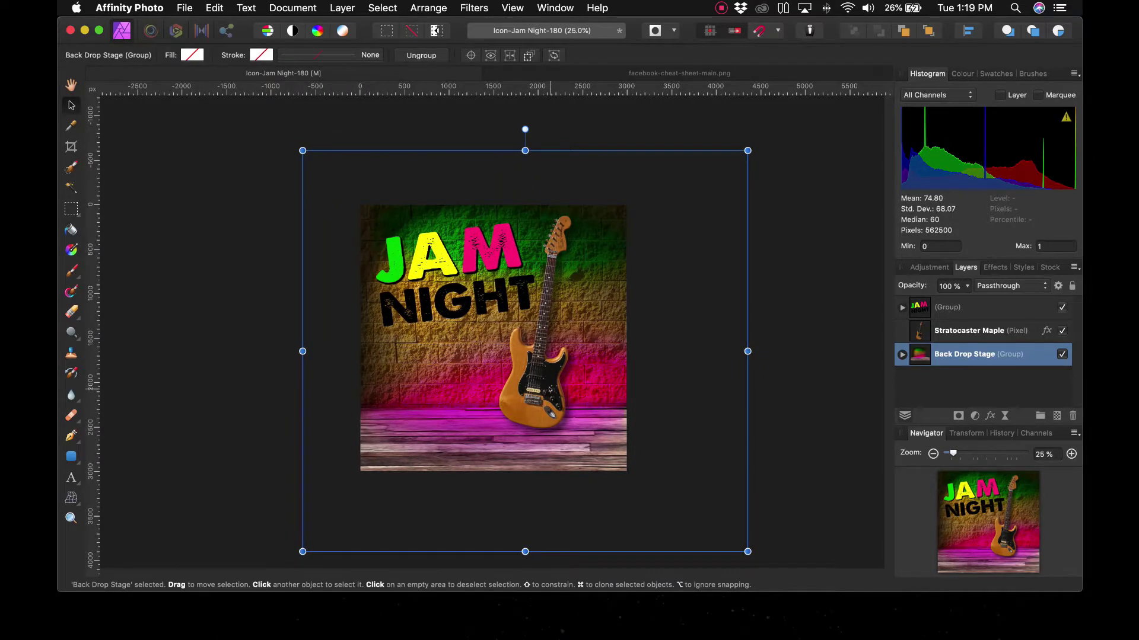
{"action": "key", "text": "super+z"}
{"action": "key", "text": "super+z"}
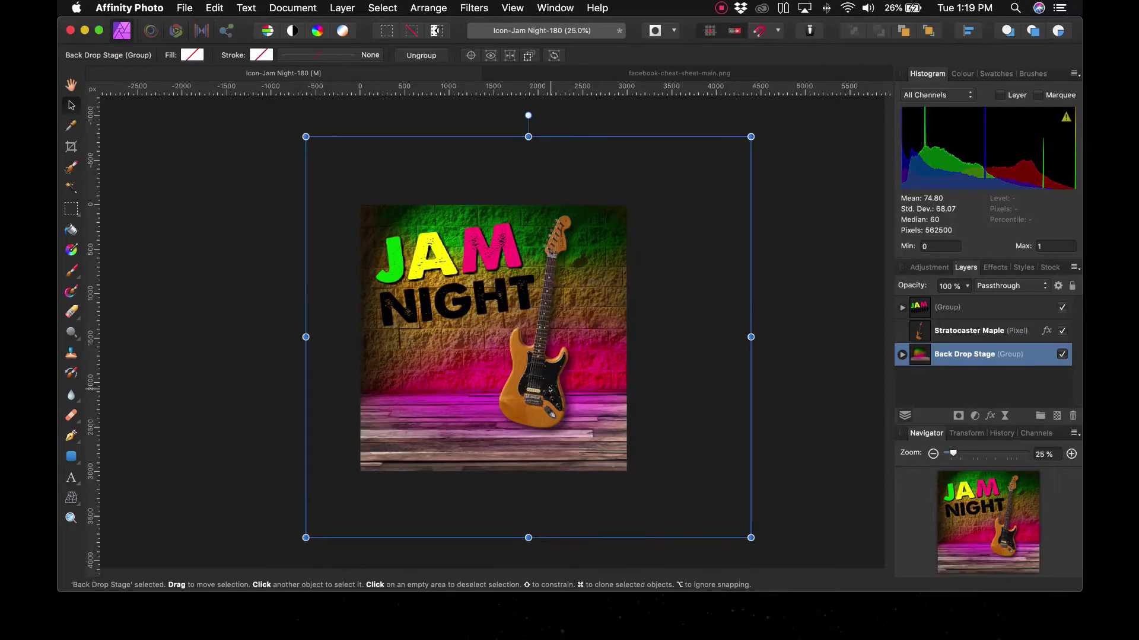
{"action": "key", "text": "super+z"}
{"action": "key", "text": "super+shift+z"}
{"action": "key", "text": "super+shift+z"}
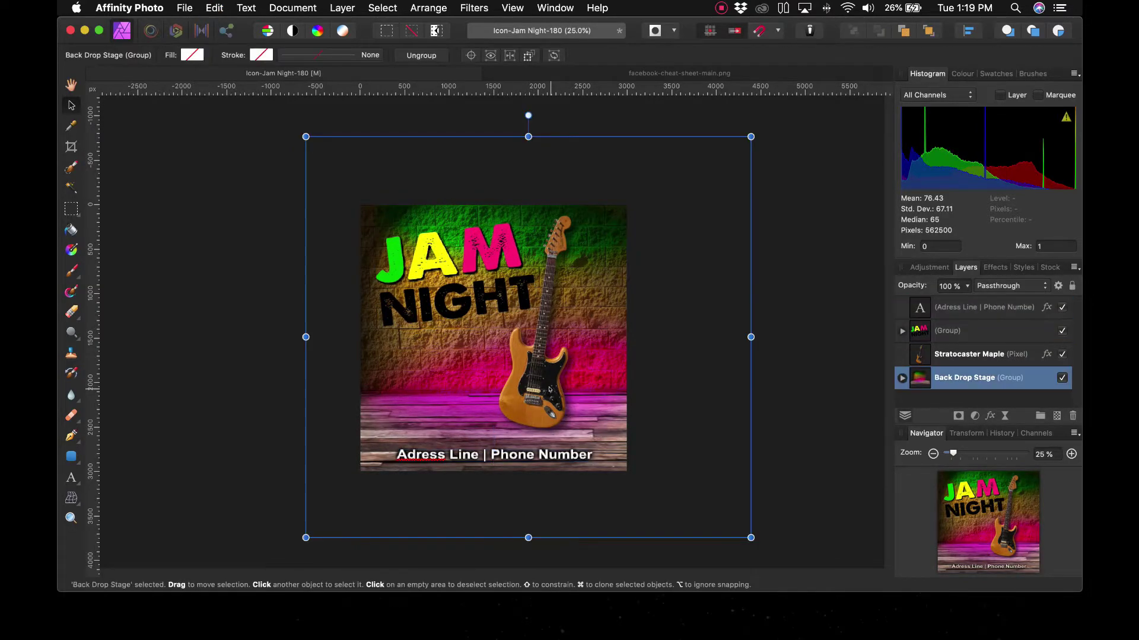
{"action": "key", "text": "super+shift+z"}
{"action": "left_click", "coordinate": [823, 508]}
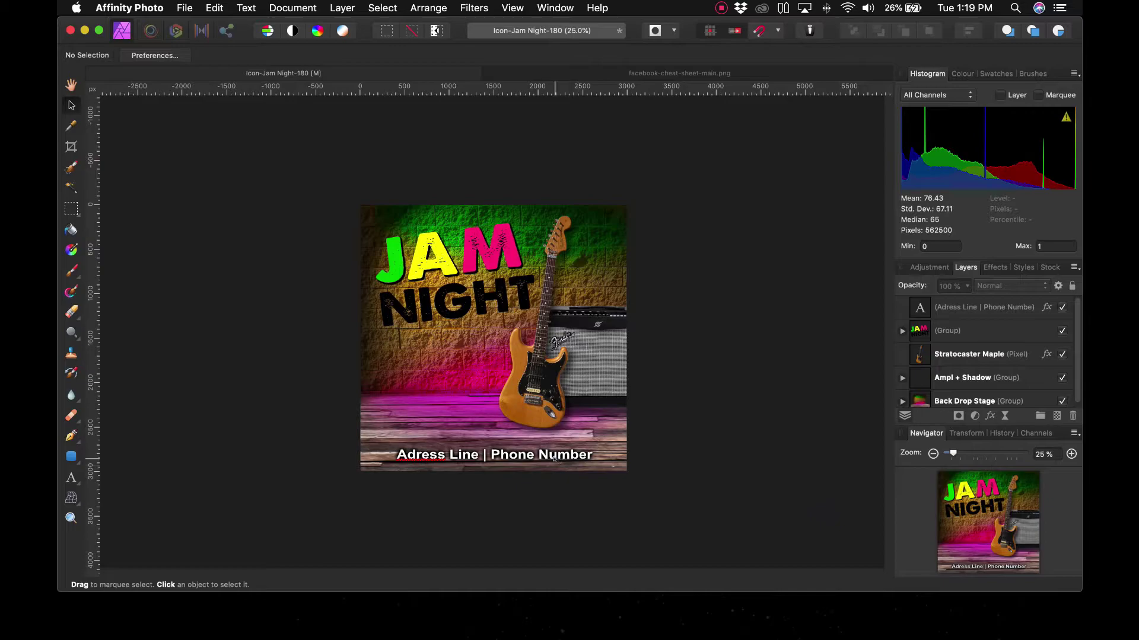
{"action": "left_click", "coordinate": [554, 456]}
{"action": "key", "text": "super+z"}
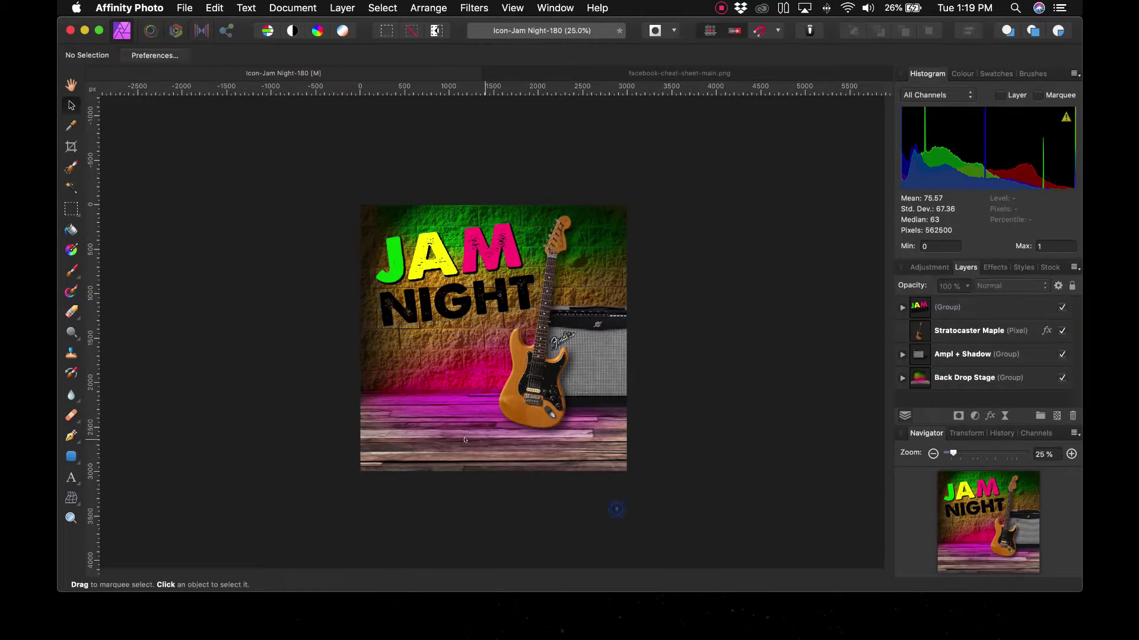
{"action": "key", "text": "super+z"}
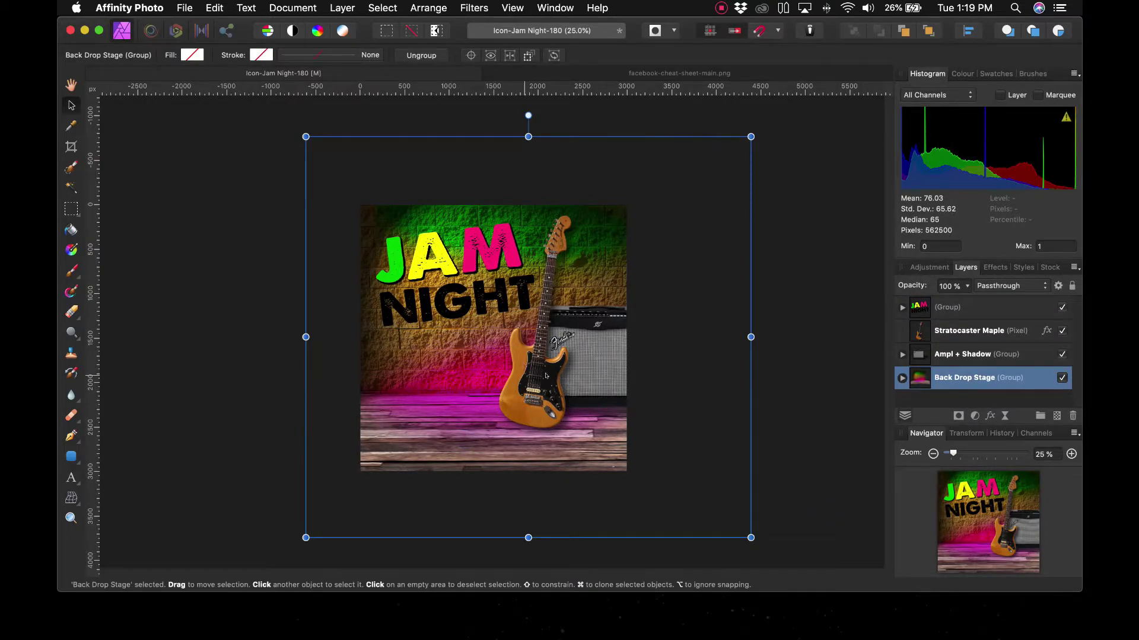
Step: Move the amplifier down onto the wooden floor and the guitar toward the right edge
{"action": "left_click", "coordinate": [612, 365]}
{"action": "left_click_drag", "start_coordinate": [609, 354], "coordinate": [467, 398]}
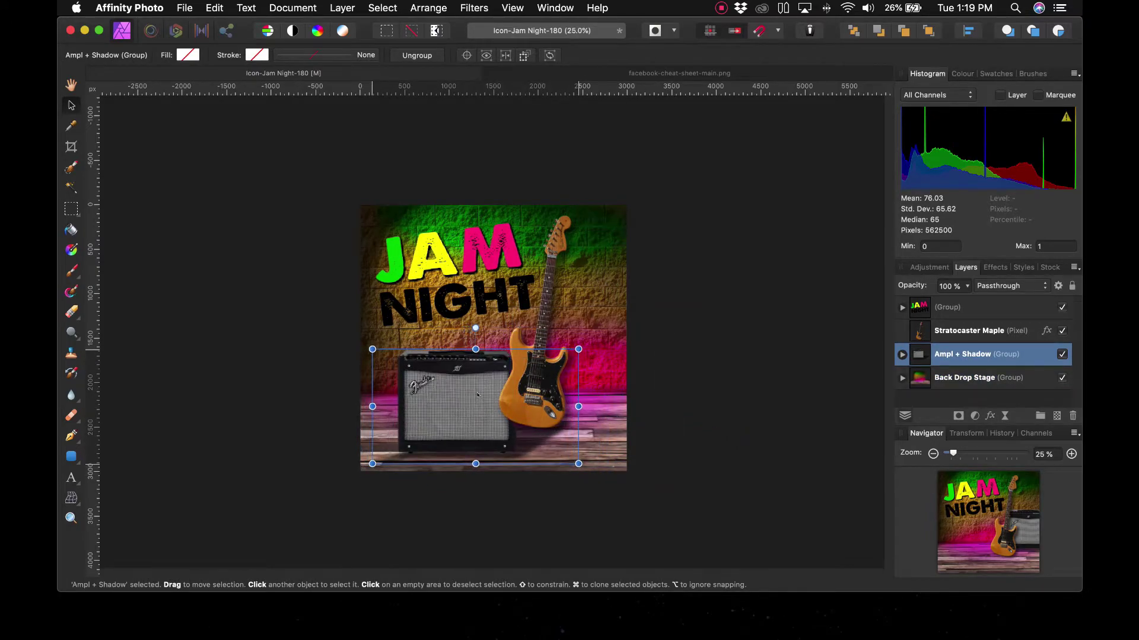
{"action": "left_click_drag", "start_coordinate": [468, 398], "coordinate": [473, 393]}
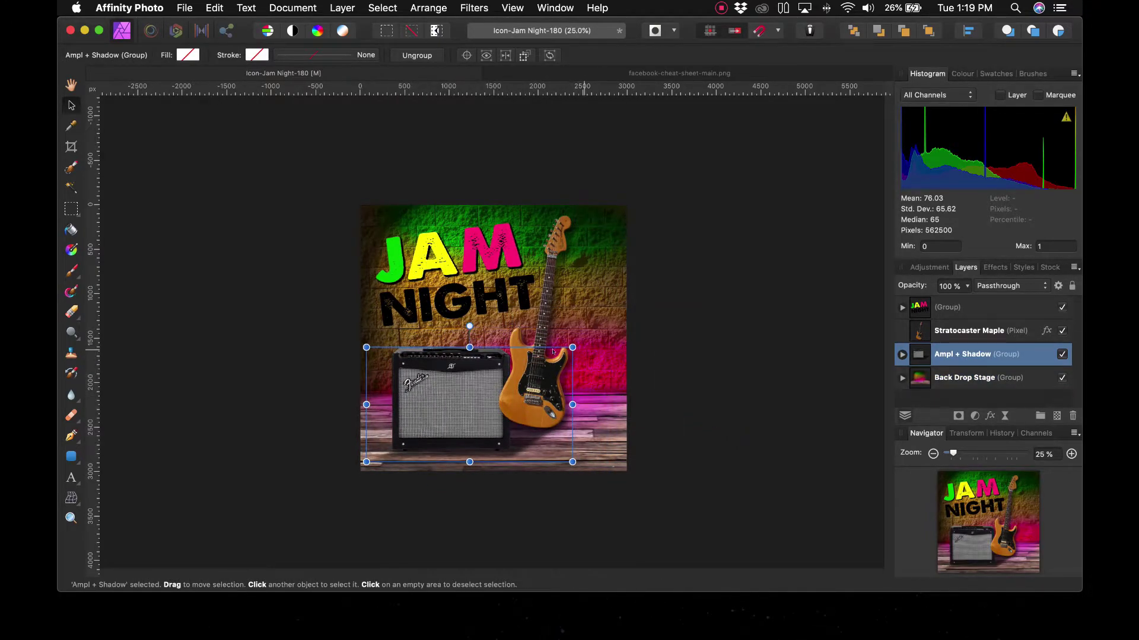
{"action": "left_click", "coordinate": [544, 316]}
{"action": "left_click_drag", "start_coordinate": [568, 323], "coordinate": [604, 332]}
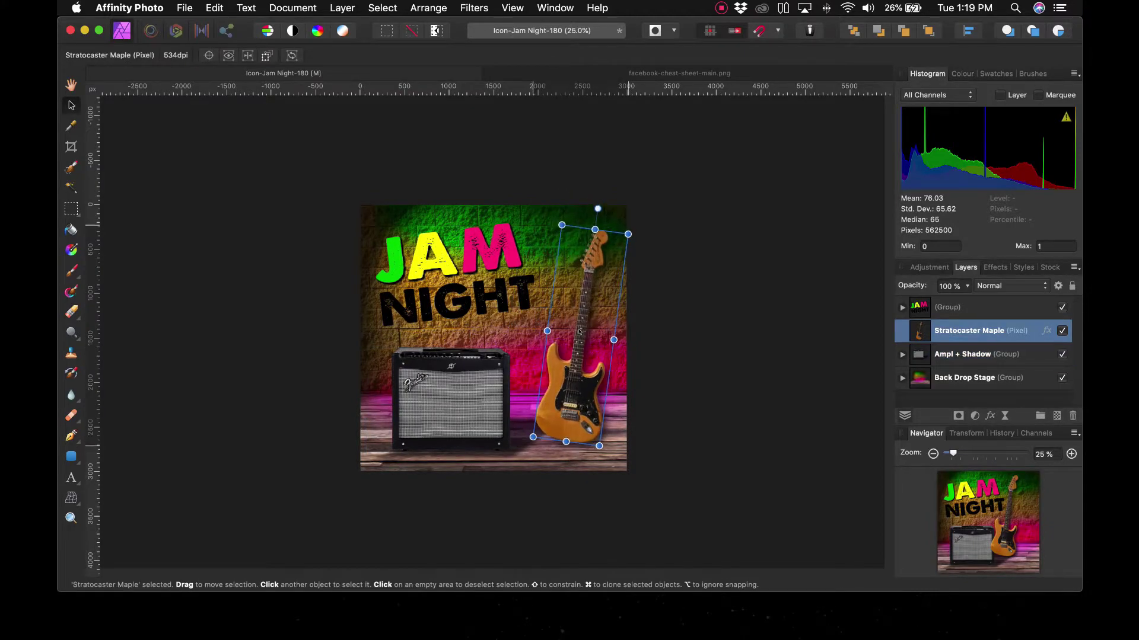
{"action": "left_click_drag", "start_coordinate": [454, 385], "coordinate": [471, 384]}
Step: Undo a stray backdrop stretch and move the guitar slightly left and down
{"action": "left_click", "coordinate": [716, 412]}
{"action": "mouse_move", "coordinate": [716, 412]}
{"action": "left_mouse_down"}
{"action": "mouse_move", "coordinate": [687, 420]}
{"action": "mouse_move", "coordinate": [719, 413]}
{"action": "mouse_move", "coordinate": [710, 417]}
{"action": "left_mouse_up"}
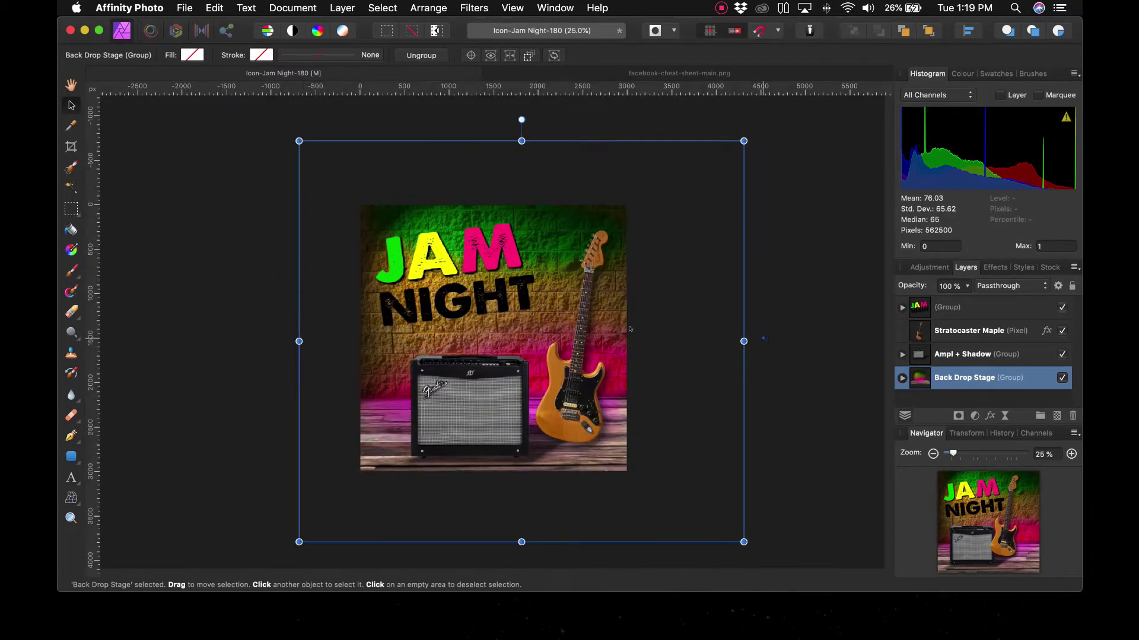
{"action": "key", "text": "super+d"}
{"action": "key", "text": "super+z"}
{"action": "left_click", "coordinate": [578, 386]}
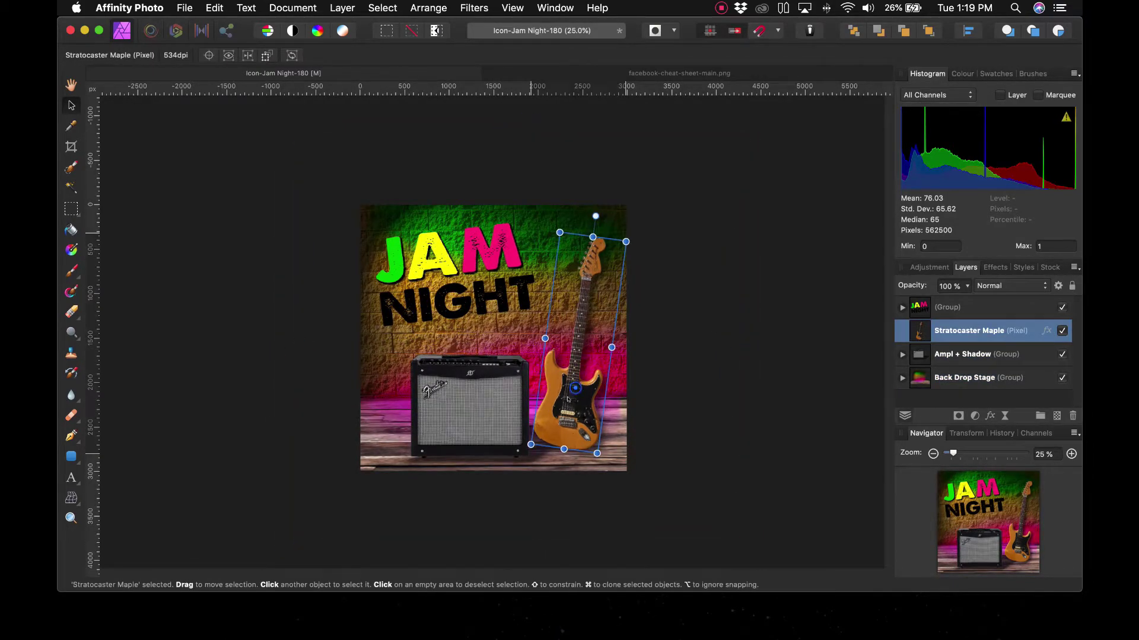
{"action": "left_click_drag", "start_coordinate": [578, 386], "coordinate": [549, 402]}
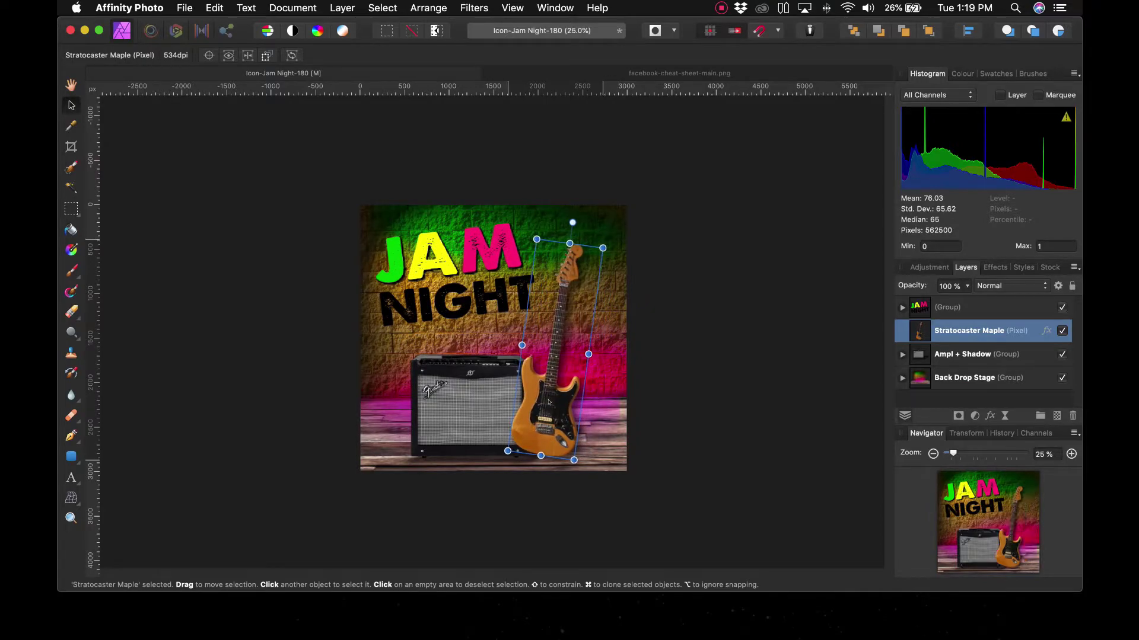
Step: Move the guitar and amp right together and enlarge them from the top-right handle
{"action": "left_click", "coordinate": [465, 405], "text": "shift"}
{"action": "left_click_drag", "start_coordinate": [465, 405], "coordinate": [498, 410]}
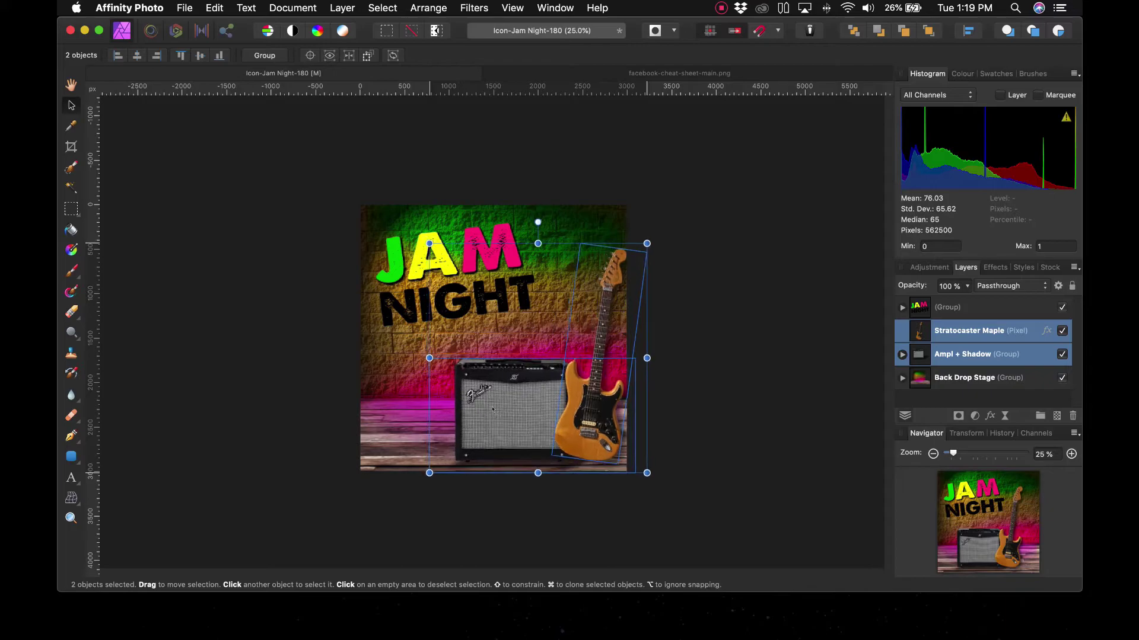
{"action": "left_click_drag", "start_coordinate": [646, 243], "coordinate": [675, 220]}
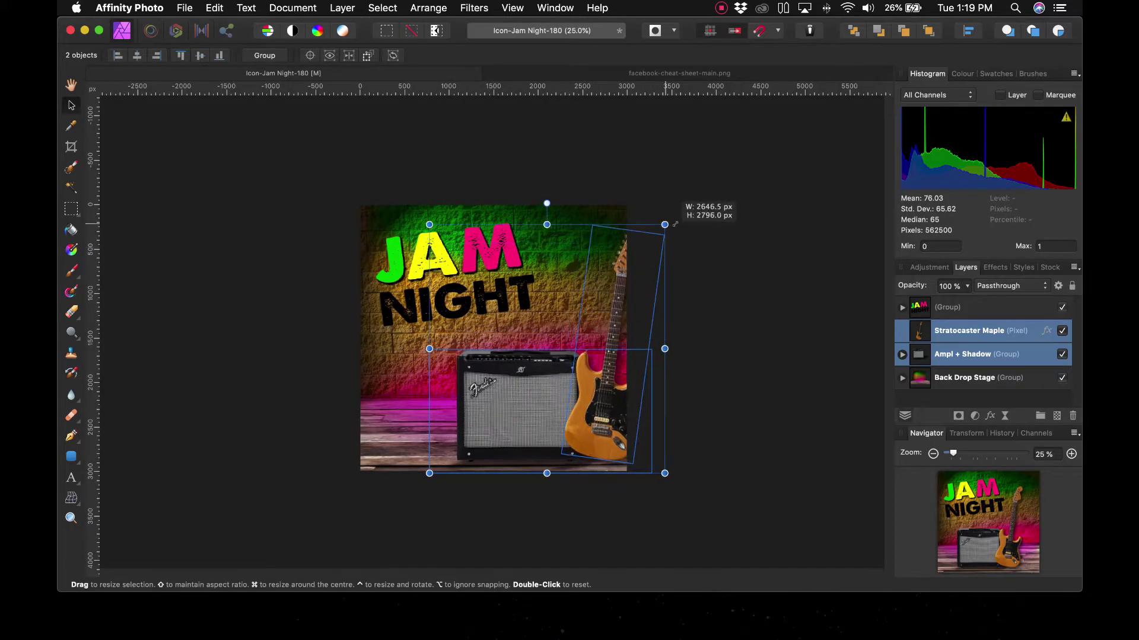
{"action": "left_click", "coordinate": [737, 349]}
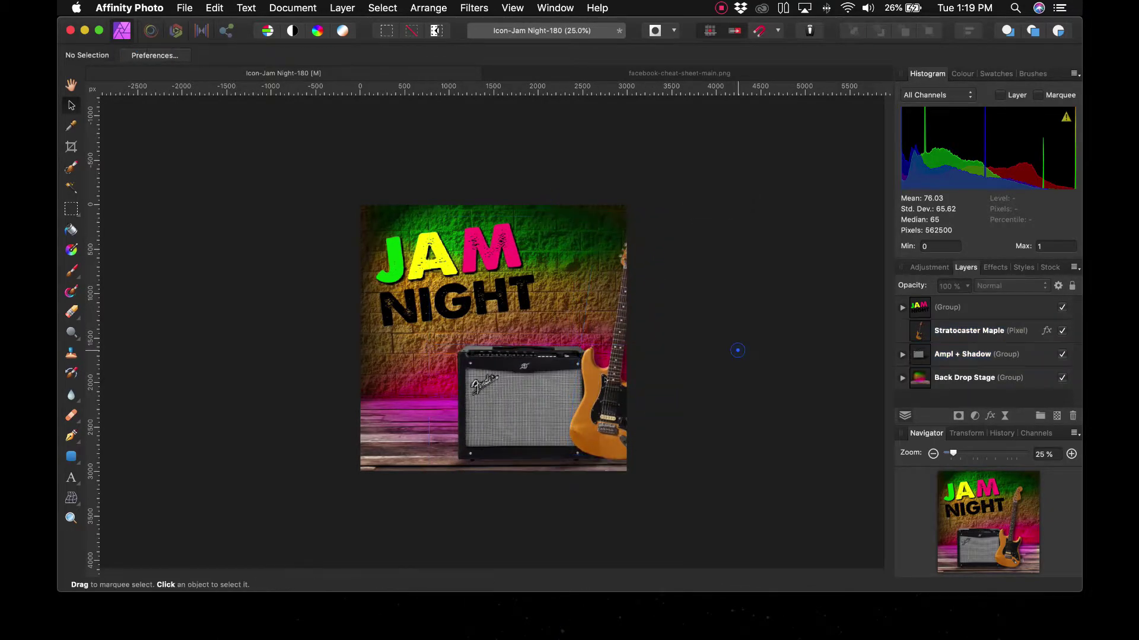
{"action": "left_click", "coordinate": [578, 378]}
{"action": "left_click", "coordinate": [703, 472]}
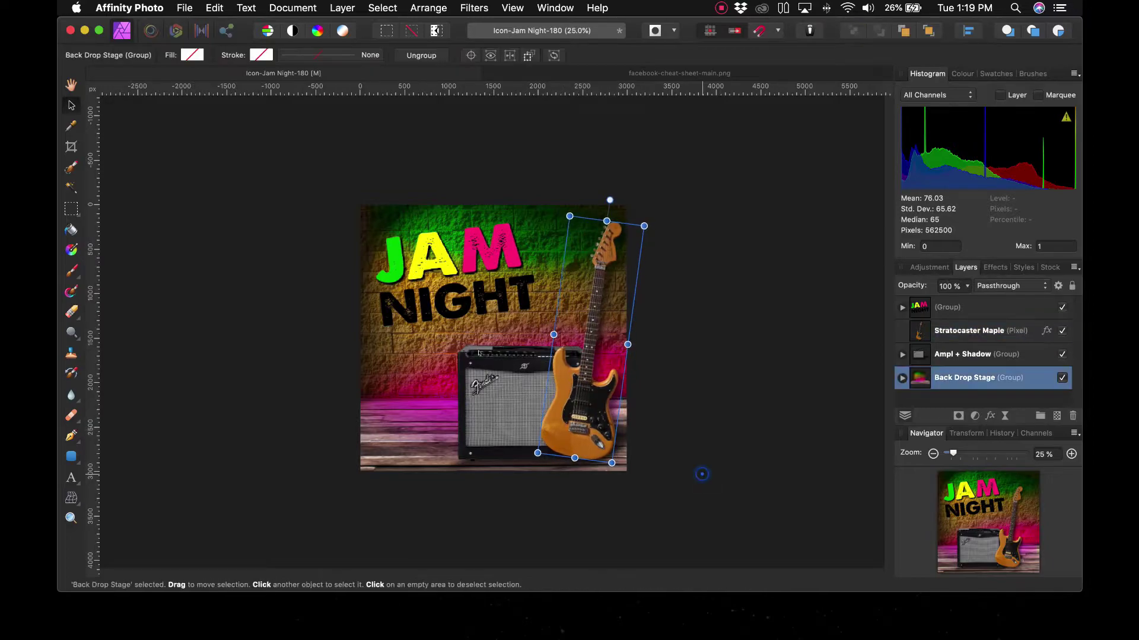
Step: Enlarge the JAM NIGHT title group and expand its words in the Layers panel
{"action": "left_click", "coordinate": [450, 303]}
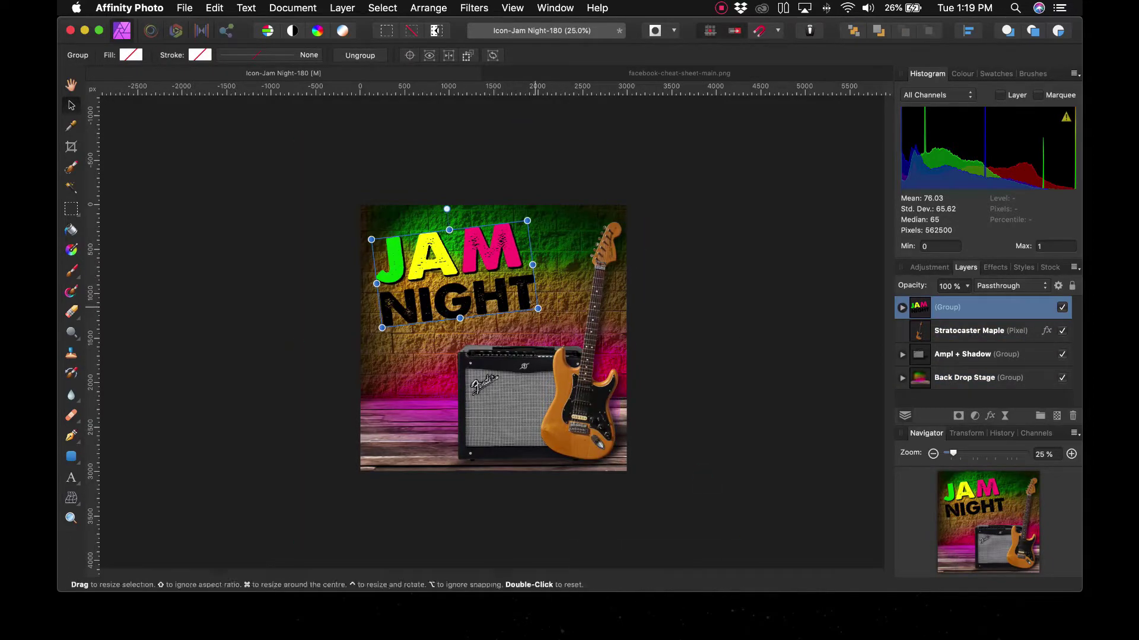
{"action": "mouse_move", "coordinate": [537, 308]}
{"action": "left_mouse_down"}
{"action": "mouse_move", "coordinate": [572, 333]}
{"action": "mouse_move", "coordinate": [606, 338]}
{"action": "mouse_move", "coordinate": [602, 355]}
{"action": "left_mouse_up"}
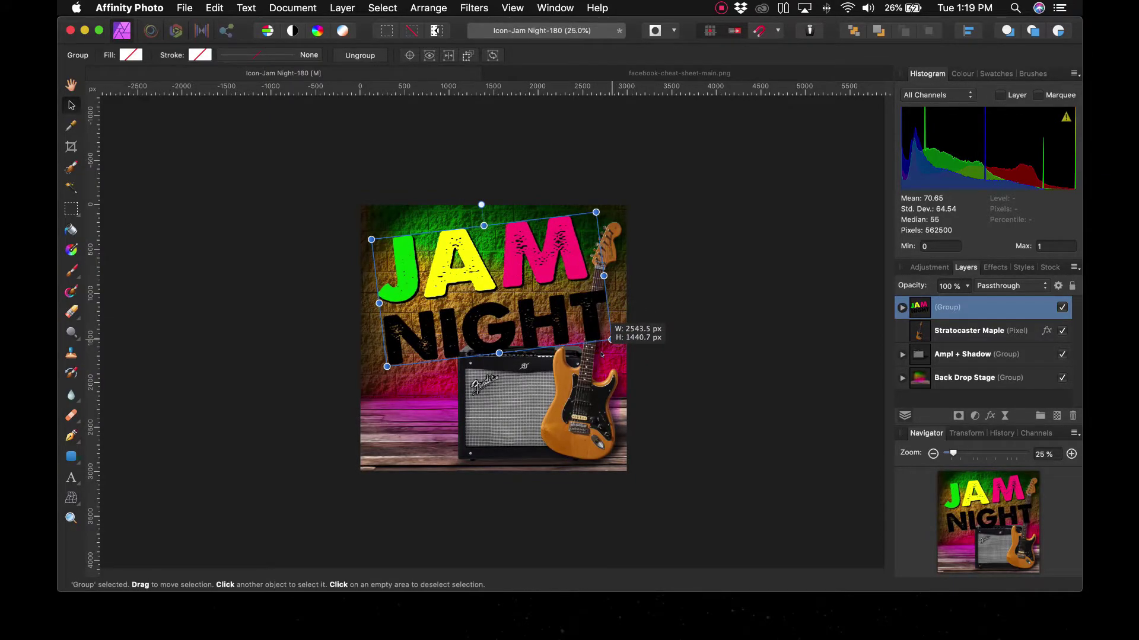
{"action": "left_click", "coordinate": [725, 415]}
{"action": "left_click", "coordinate": [904, 307]}
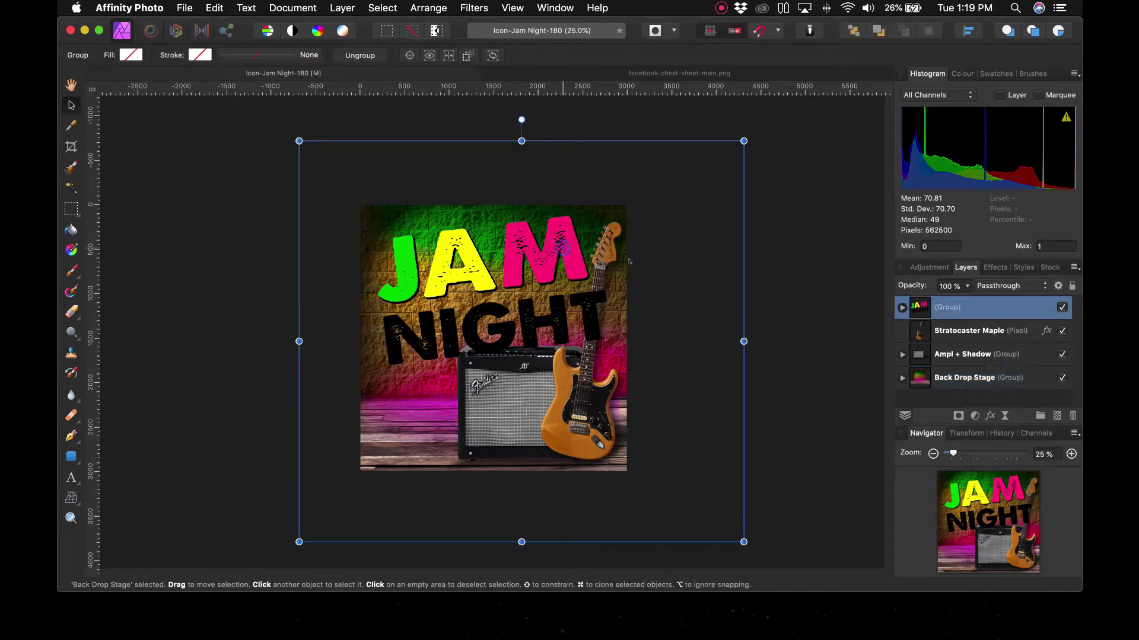
{"action": "left_click", "coordinate": [902, 307]}
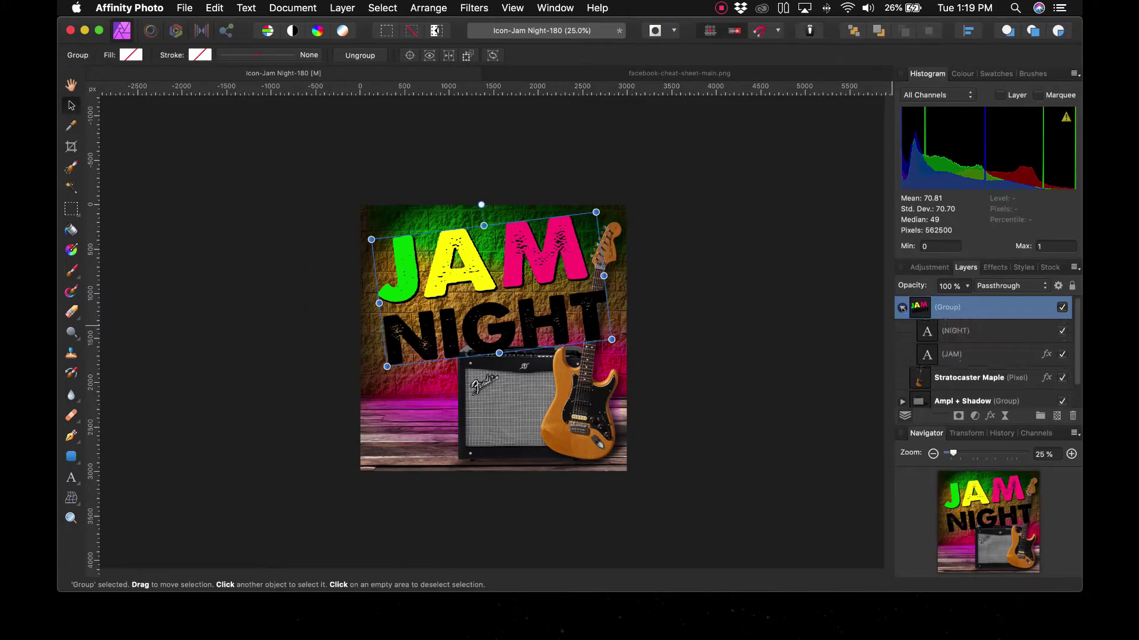
Step: Give the NIGHT text a white Outer Shadow in Layer Effects
{"action": "left_click", "coordinate": [967, 330]}
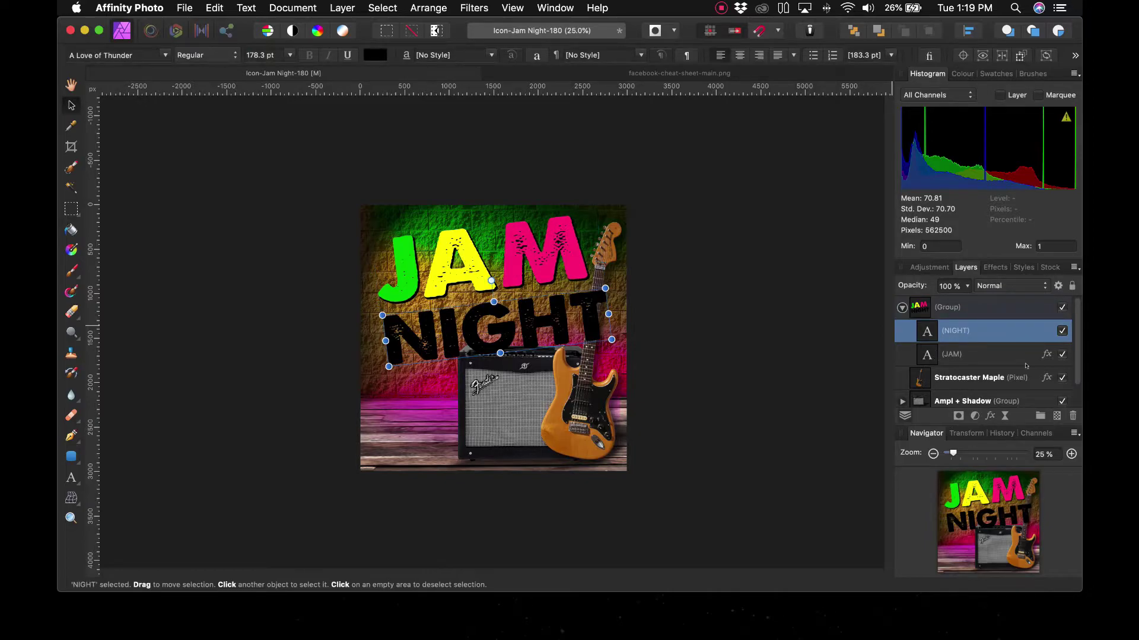
{"action": "left_click", "coordinate": [1046, 354]}
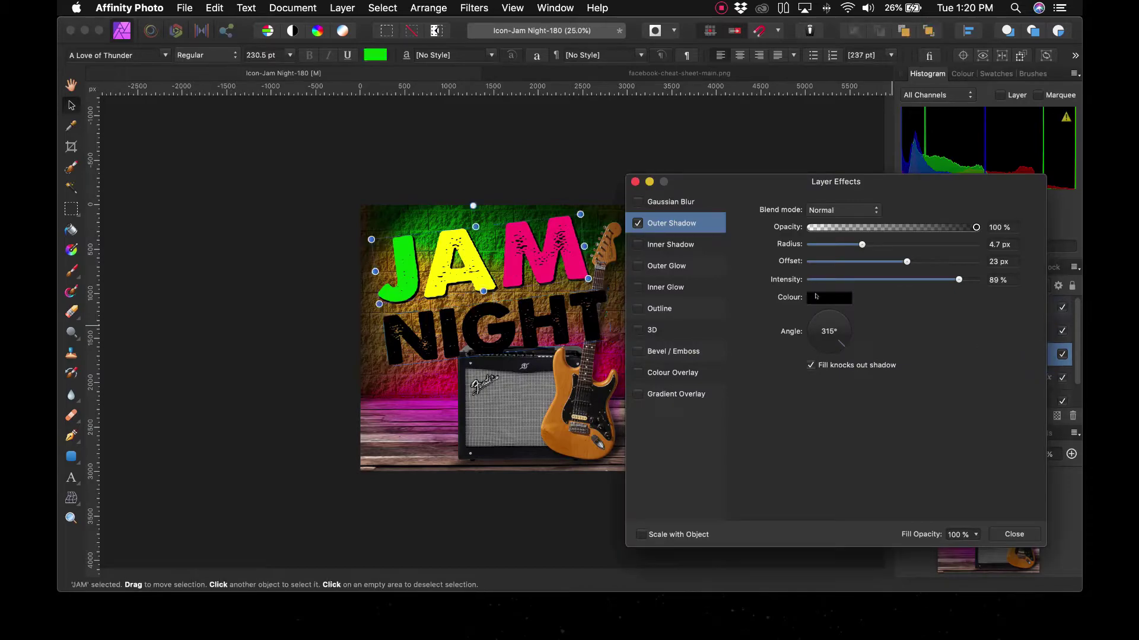
{"action": "left_click", "coordinate": [1012, 534]}
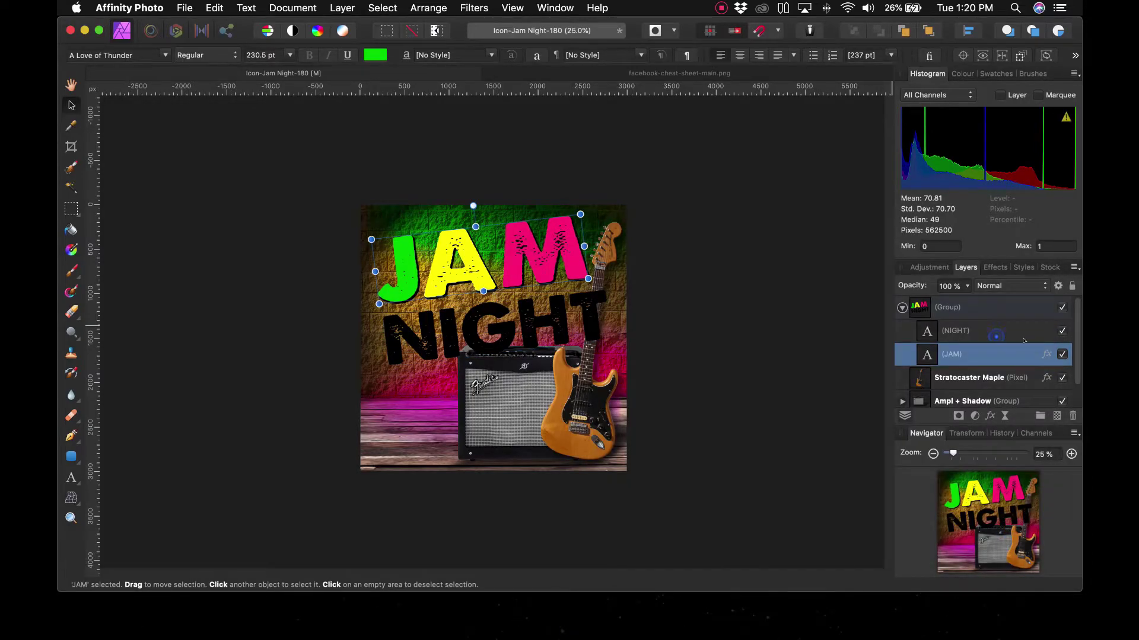
{"action": "left_click", "coordinate": [997, 333]}
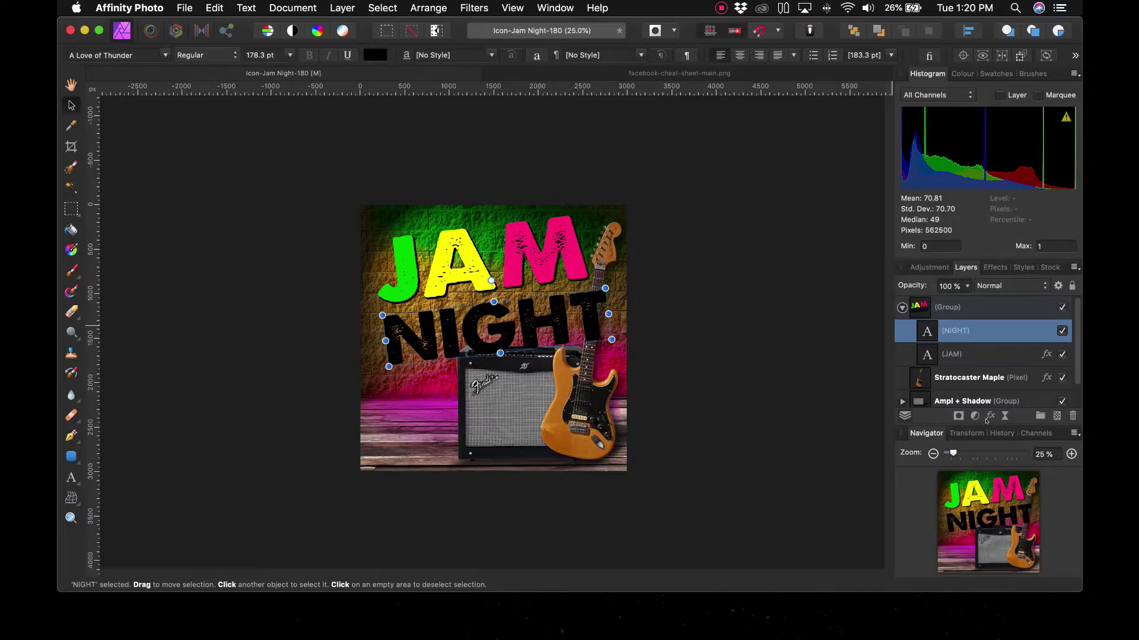
{"action": "left_click", "coordinate": [990, 417]}
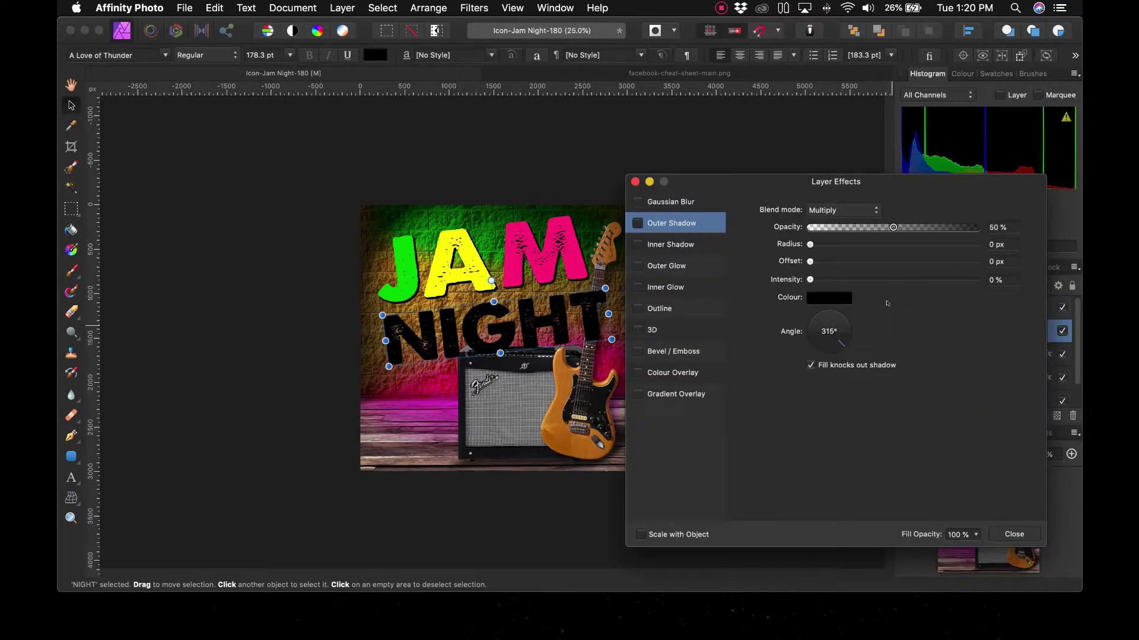
{"action": "left_click", "coordinate": [837, 299]}
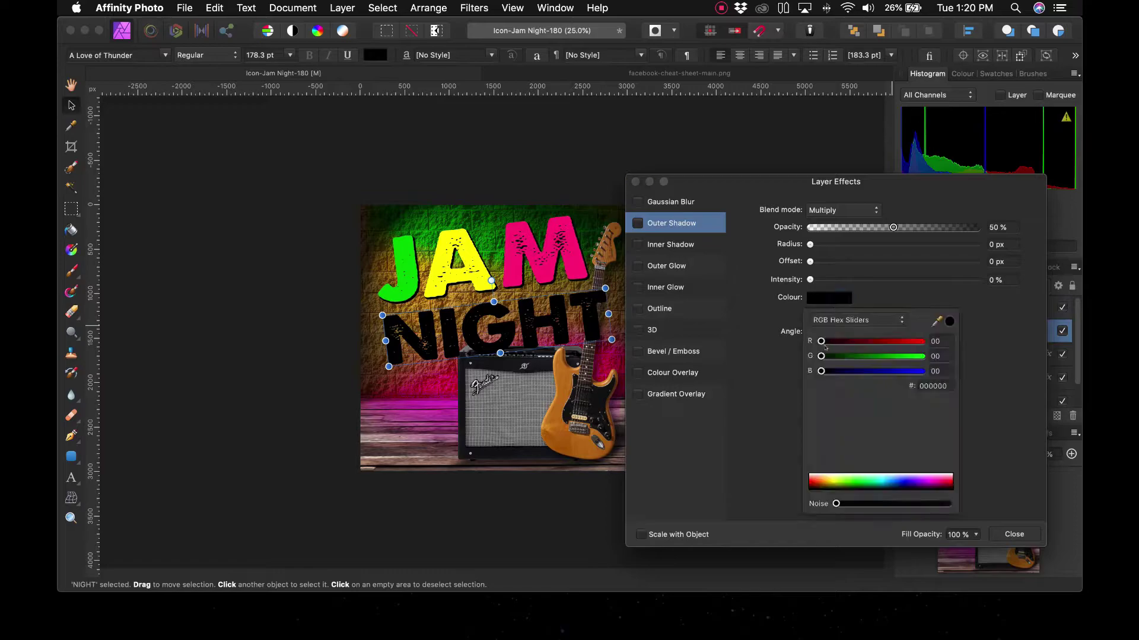
{"action": "left_click_drag", "start_coordinate": [870, 478], "coordinate": [886, 429]}
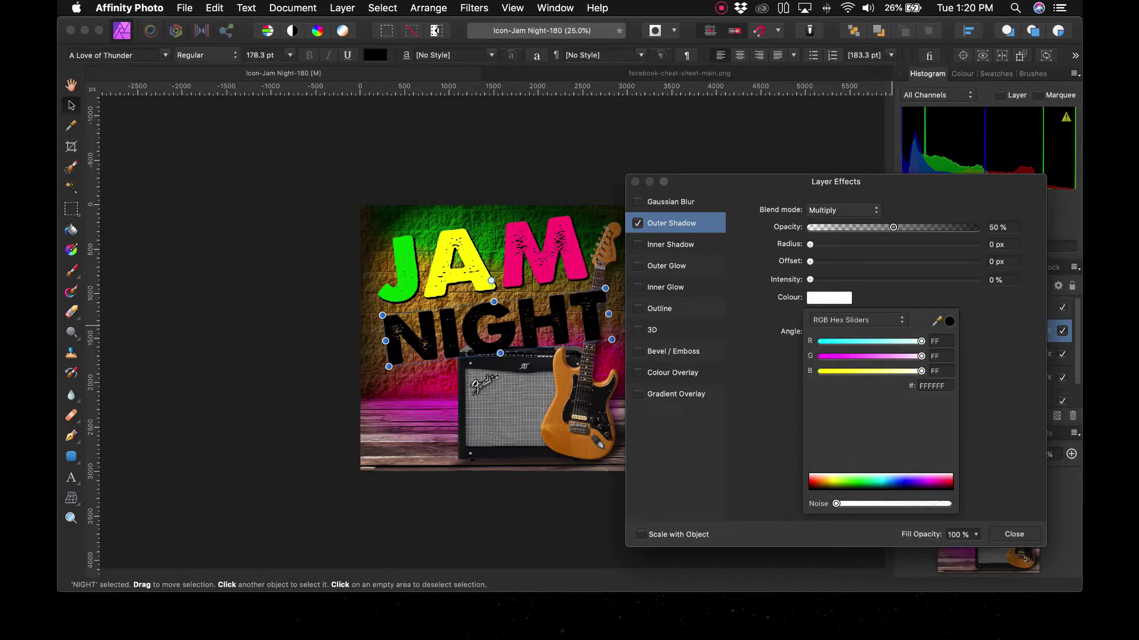
{"action": "left_click", "coordinate": [1014, 534]}
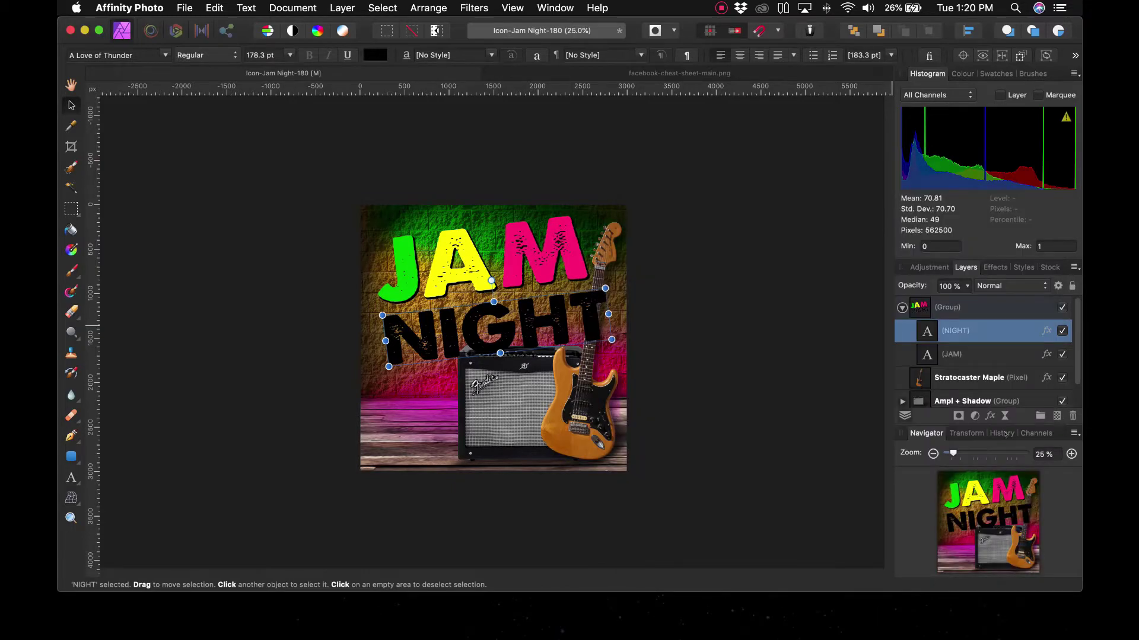
Step: Enable a Normal-blend Outer Glow on NIGHT and widen its radius
{"action": "left_click", "coordinate": [1046, 331]}
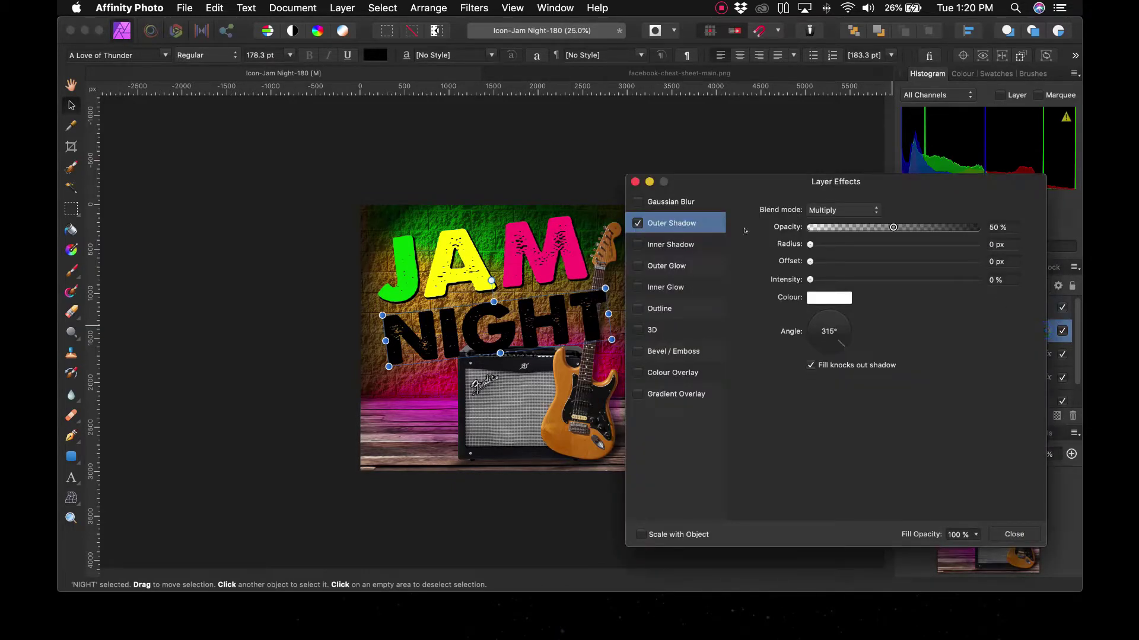
{"action": "left_click", "coordinate": [681, 266]}
{"action": "left_click", "coordinate": [637, 265]}
{"action": "left_click", "coordinate": [842, 210]}
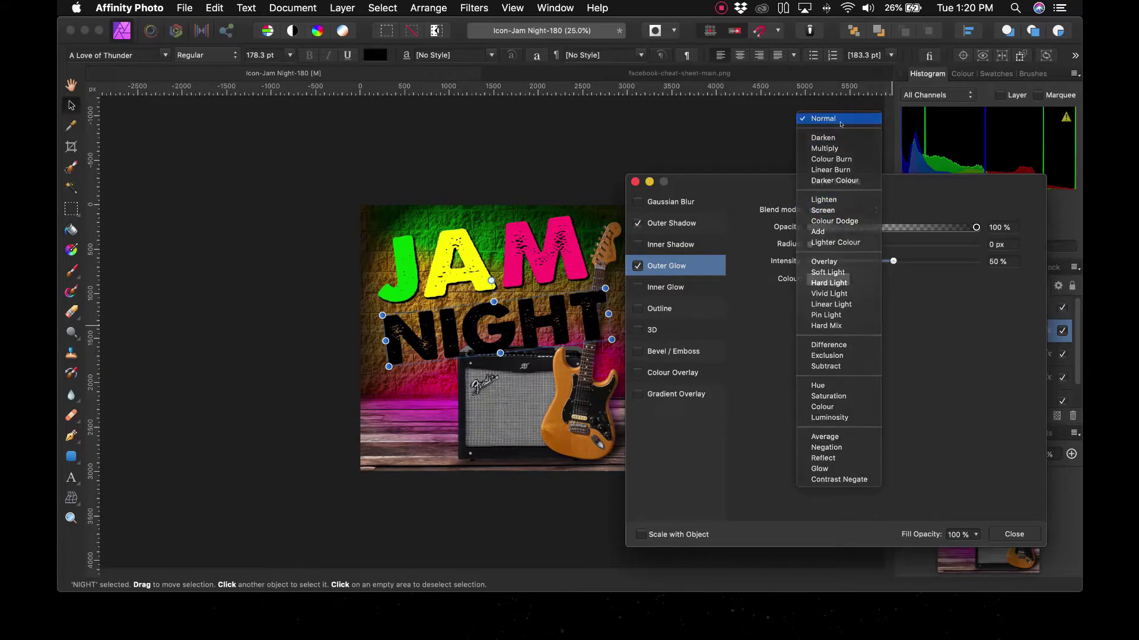
{"action": "left_click", "coordinate": [840, 120]}
{"action": "mouse_move", "coordinate": [808, 244]}
{"action": "left_mouse_down"}
{"action": "mouse_move", "coordinate": [977, 245]}
{"action": "mouse_move", "coordinate": [991, 258]}
{"action": "mouse_move", "coordinate": [949, 261]}
{"action": "left_mouse_up"}
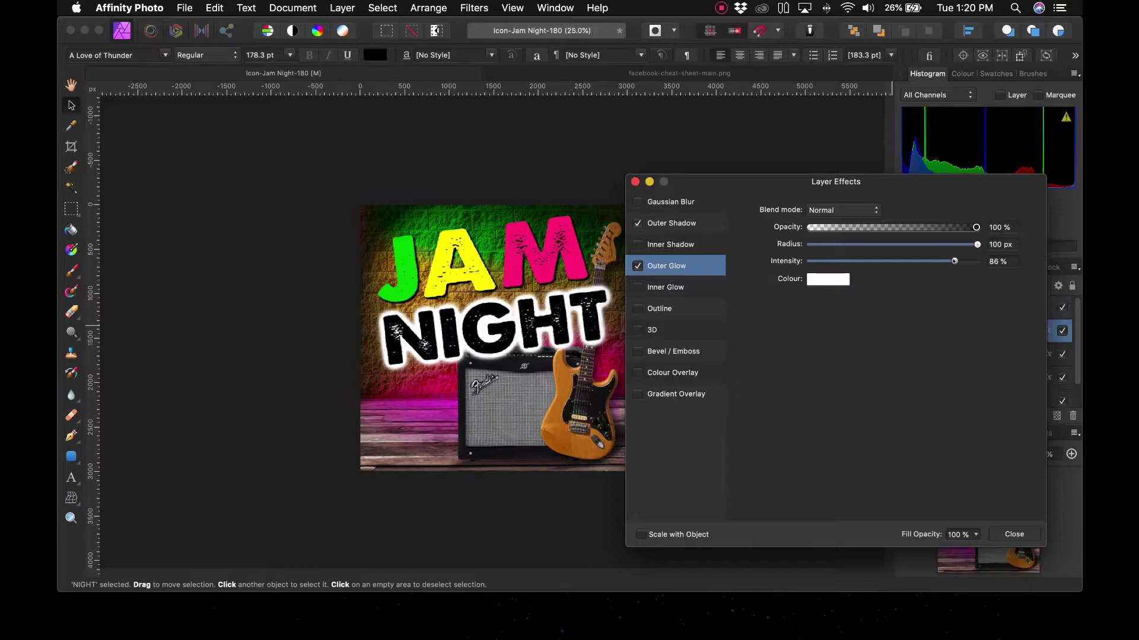
Step: Nudge the JAM NIGHT title slightly and shrink the amp group
{"action": "left_click", "coordinate": [1014, 533]}
{"action": "left_click", "coordinate": [724, 481]}
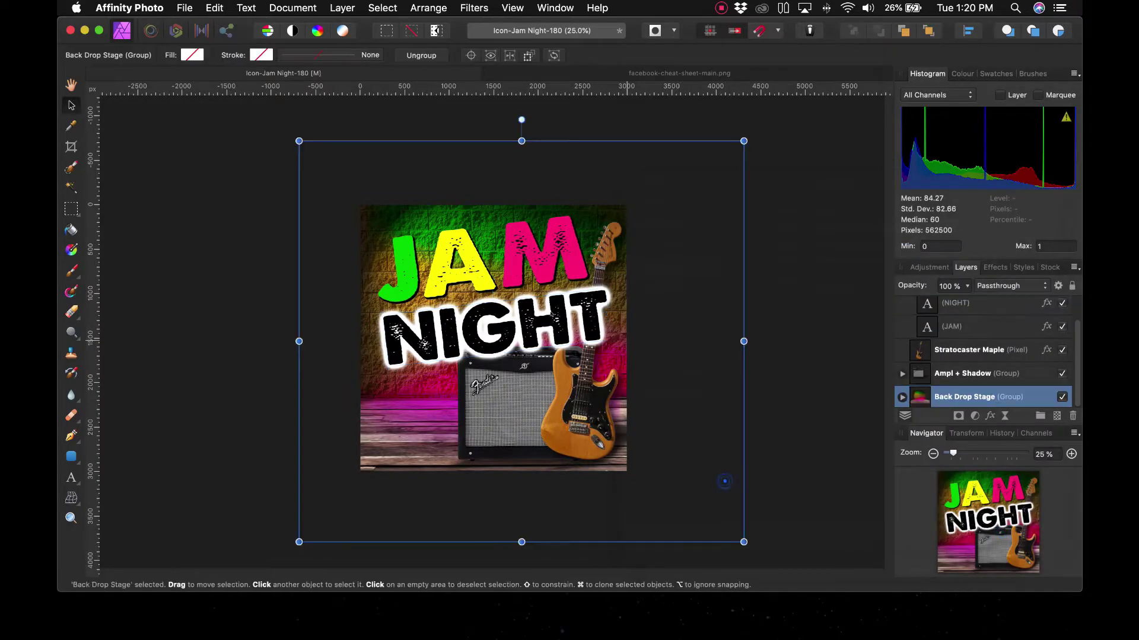
{"action": "left_click", "coordinate": [528, 323]}
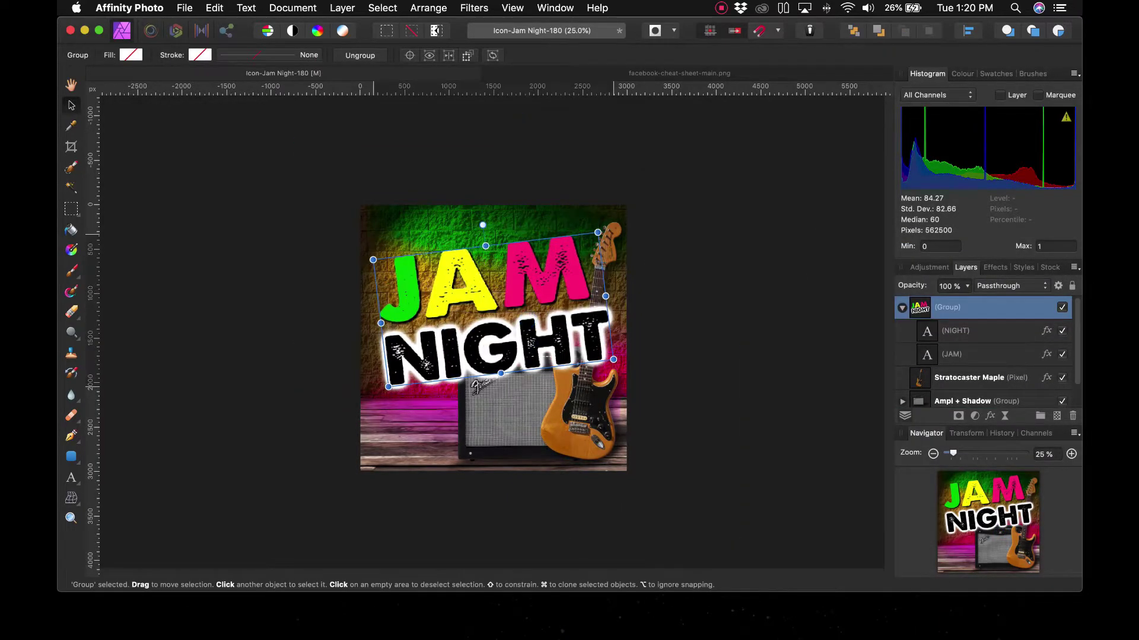
{"action": "left_click_drag", "start_coordinate": [528, 342], "coordinate": [531, 337]}
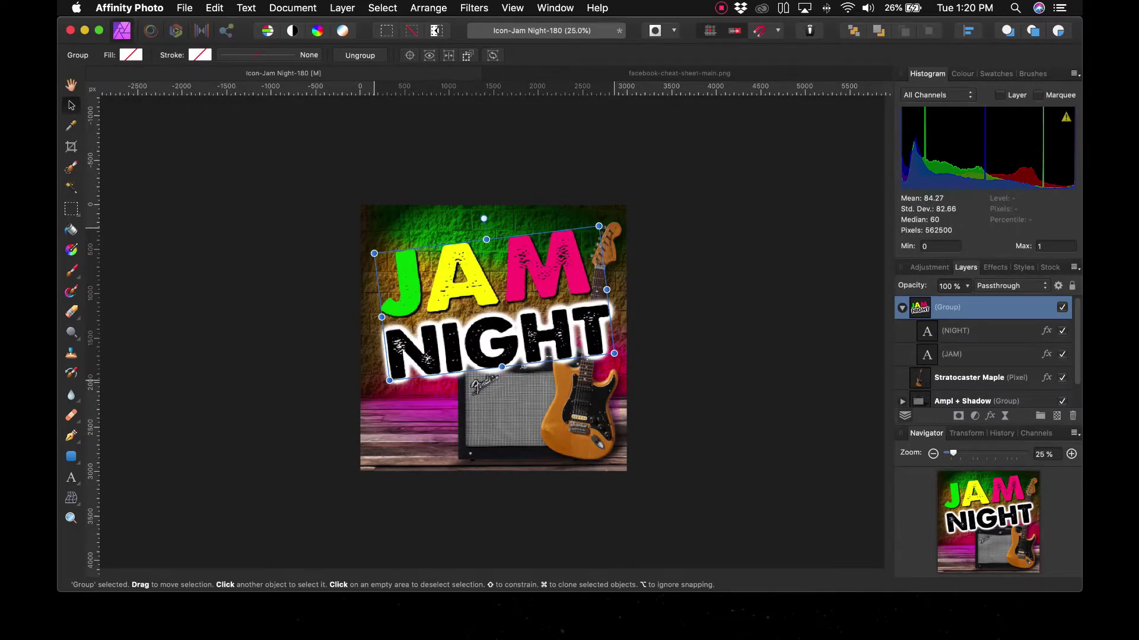
{"action": "left_click", "coordinate": [512, 411]}
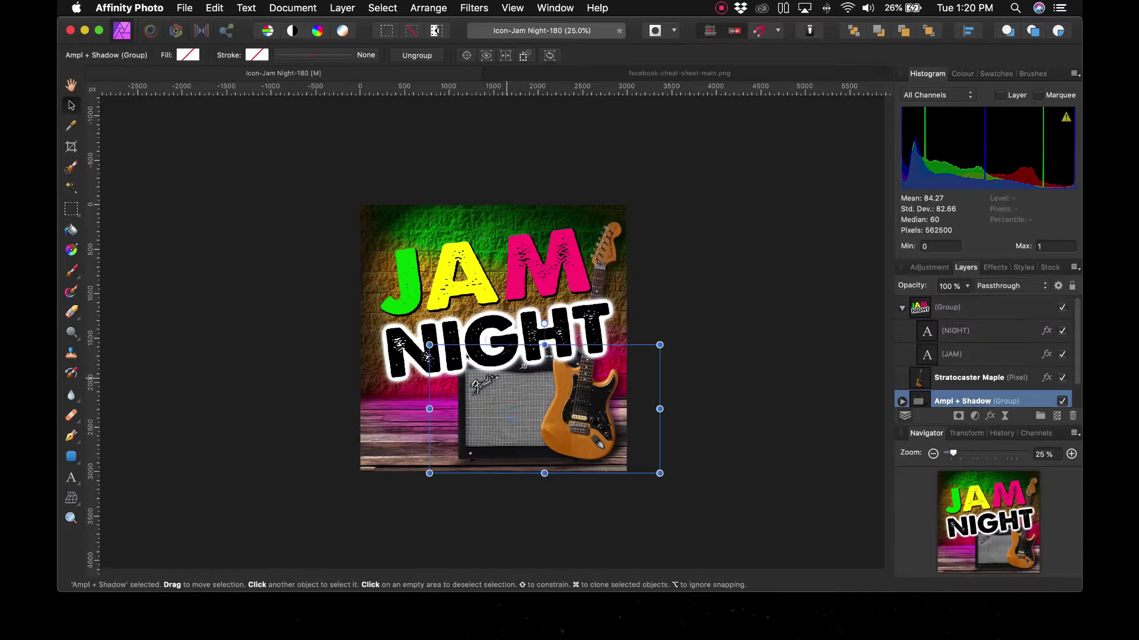
{"action": "left_click_drag", "start_coordinate": [429, 345], "coordinate": [488, 393]}
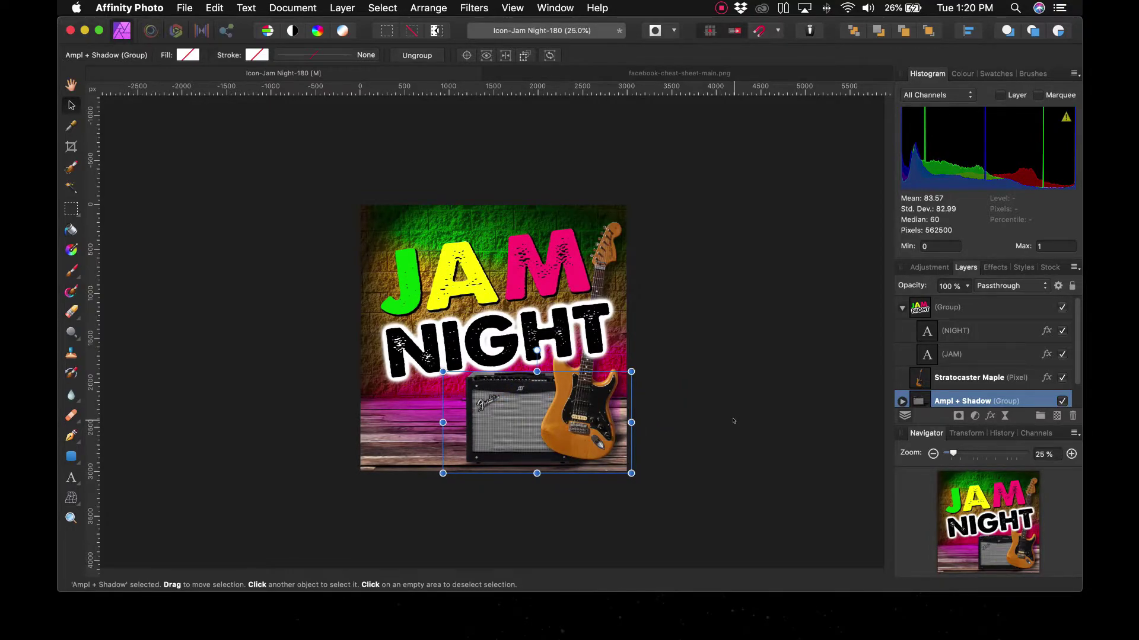
Step: Shrink the JAM NIGHT title slightly and select its group in the Layers panel
{"action": "left_click", "coordinate": [703, 375]}
{"action": "left_click", "coordinate": [595, 335]}
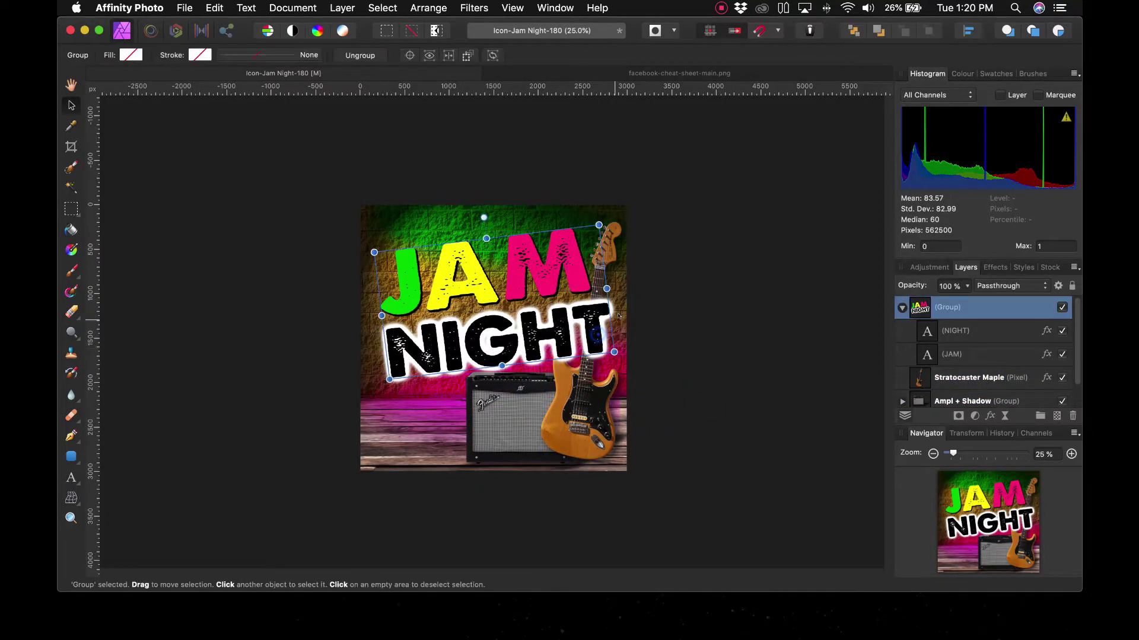
{"action": "left_click_drag", "start_coordinate": [614, 353], "coordinate": [592, 344]}
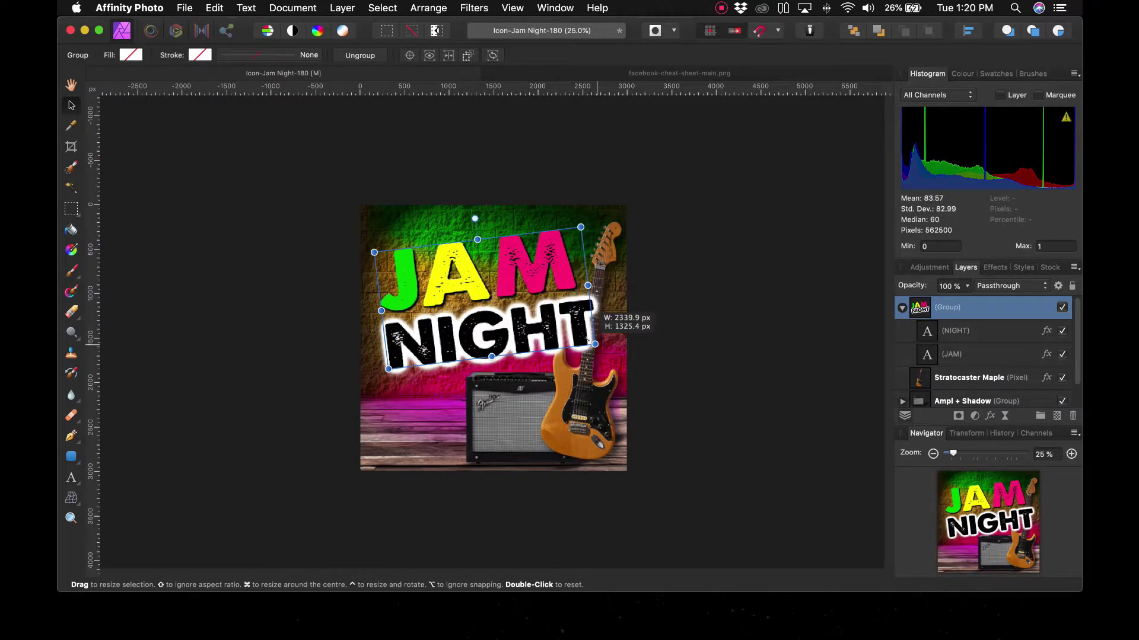
{"action": "left_click", "coordinate": [688, 349]}
{"action": "left_click", "coordinate": [947, 307]}
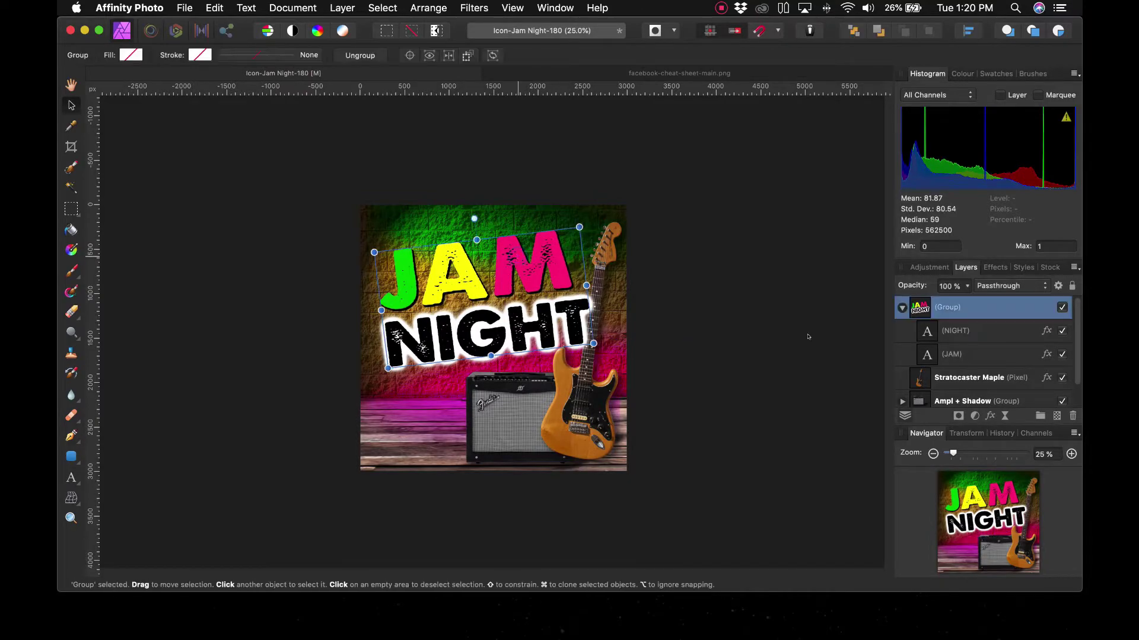
Step: Raise the JAM text's Outer Shadow offset to 100 px and intensity to 100%
{"action": "left_click", "coordinate": [954, 353]}
{"action": "double_click", "coordinate": [970, 353]}
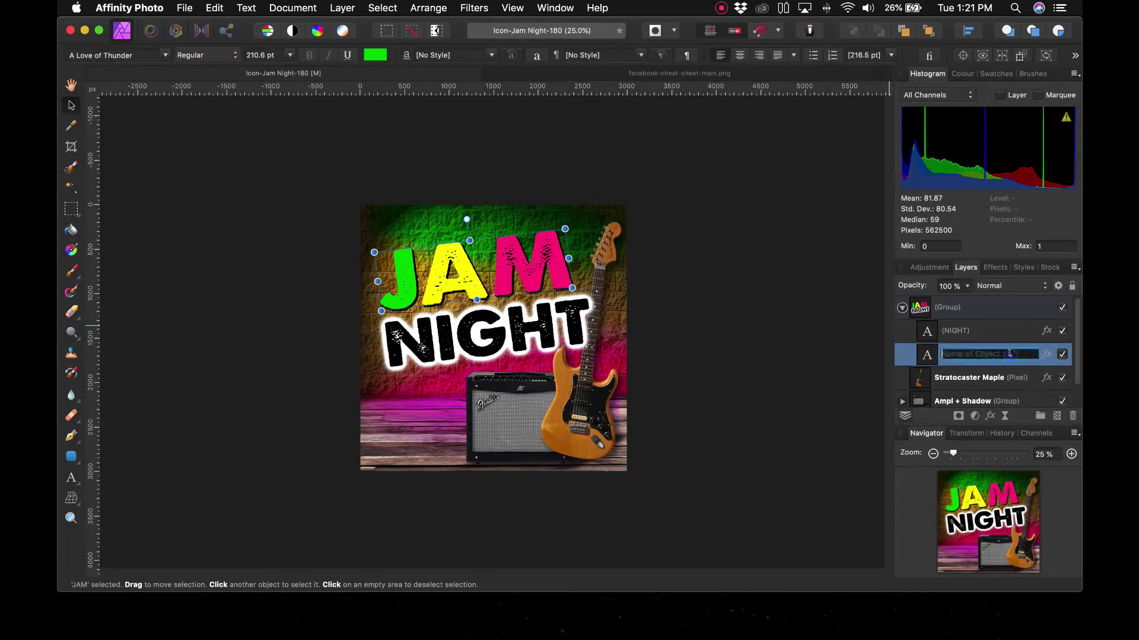
{"action": "left_click", "coordinate": [1046, 355]}
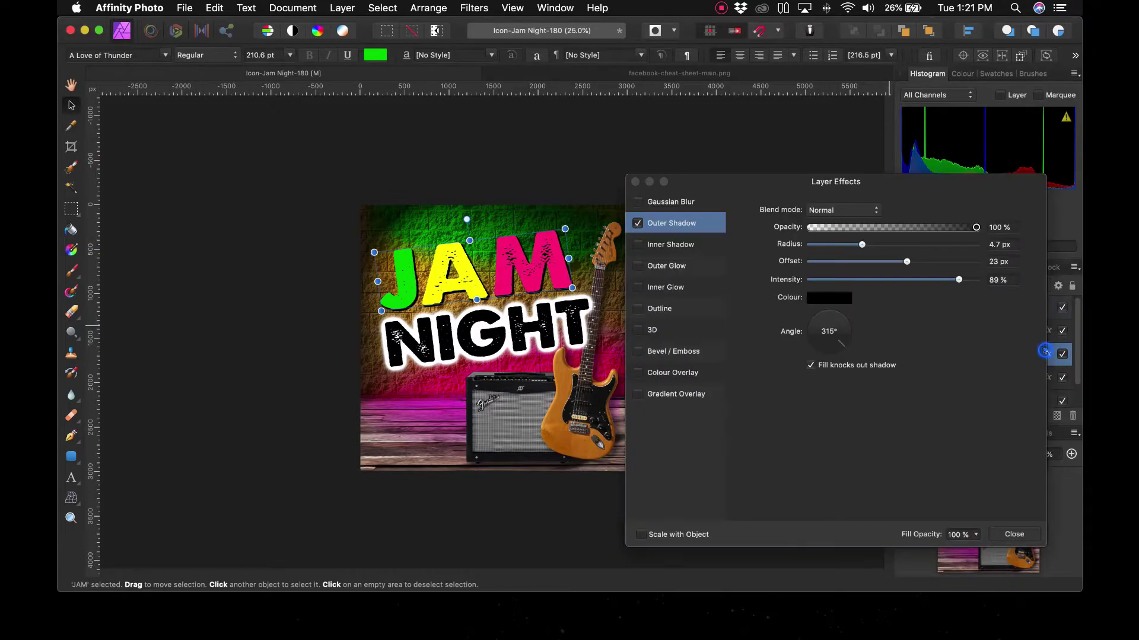
{"action": "left_click_drag", "start_coordinate": [954, 261], "coordinate": [962, 262]}
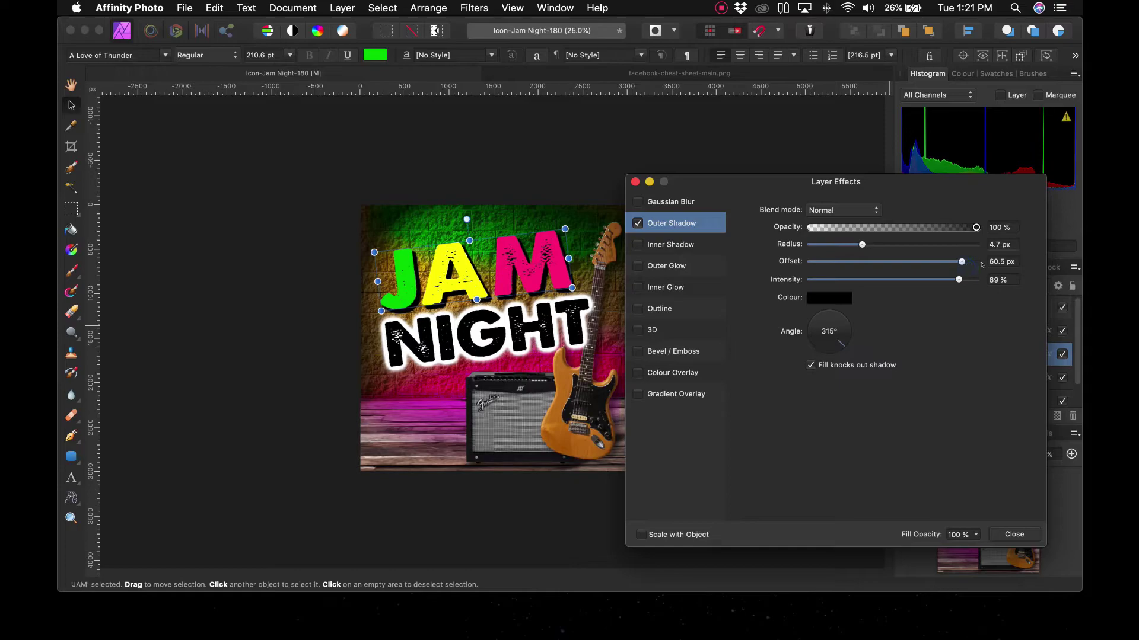
{"action": "mouse_move", "coordinate": [961, 262]}
{"action": "left_mouse_down"}
{"action": "mouse_move", "coordinate": [983, 262]}
{"action": "mouse_move", "coordinate": [999, 280]}
{"action": "left_mouse_up"}
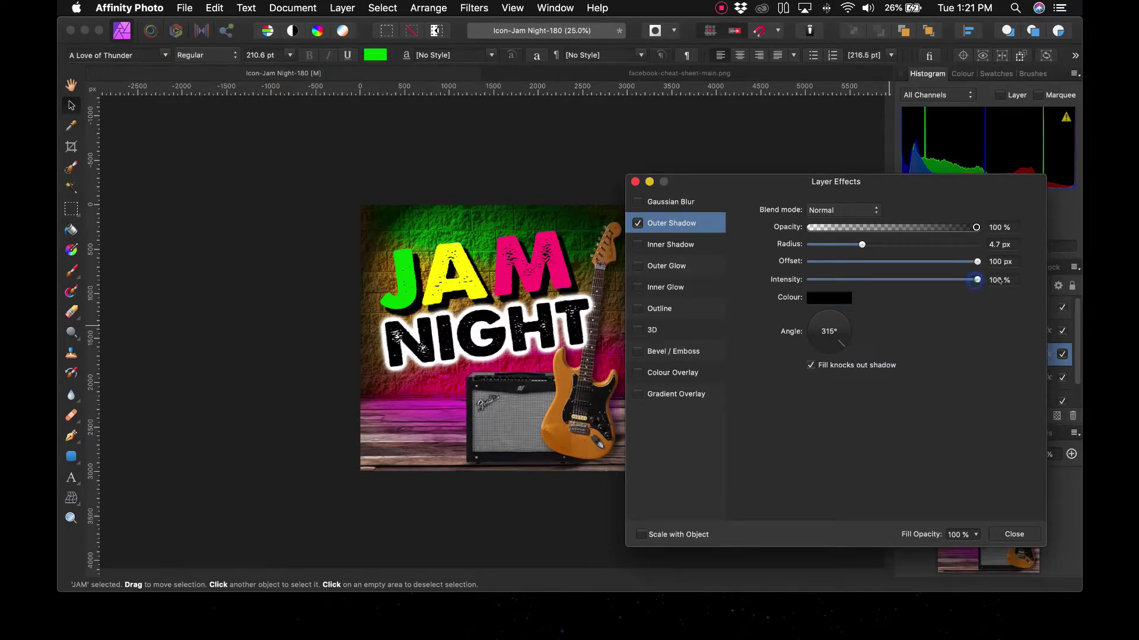
{"action": "left_click", "coordinate": [1014, 534]}
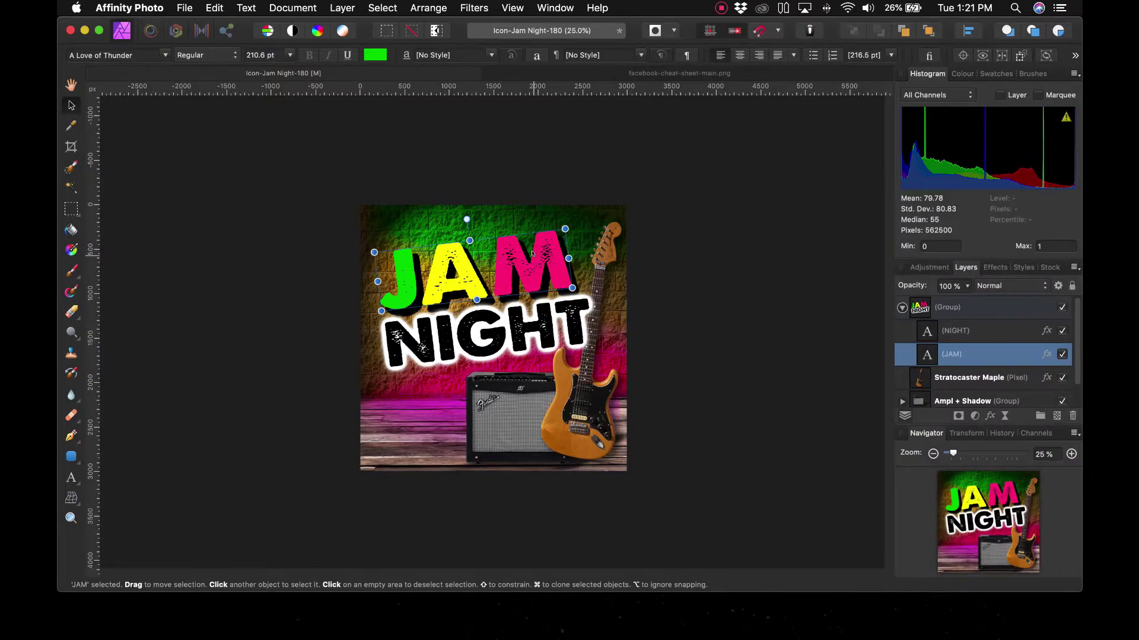
Step: Nudge JAM slightly upward, recheck its effects, and deselect it
{"action": "left_click_drag", "start_coordinate": [532, 252], "coordinate": [533, 249]}
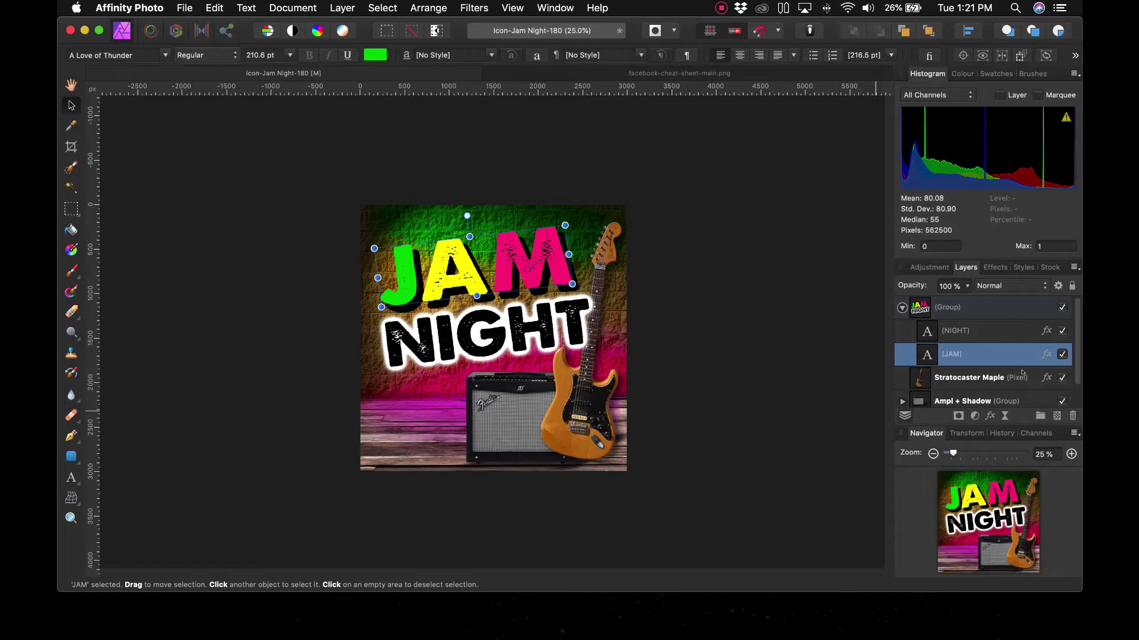
{"action": "left_click", "coordinate": [1046, 354]}
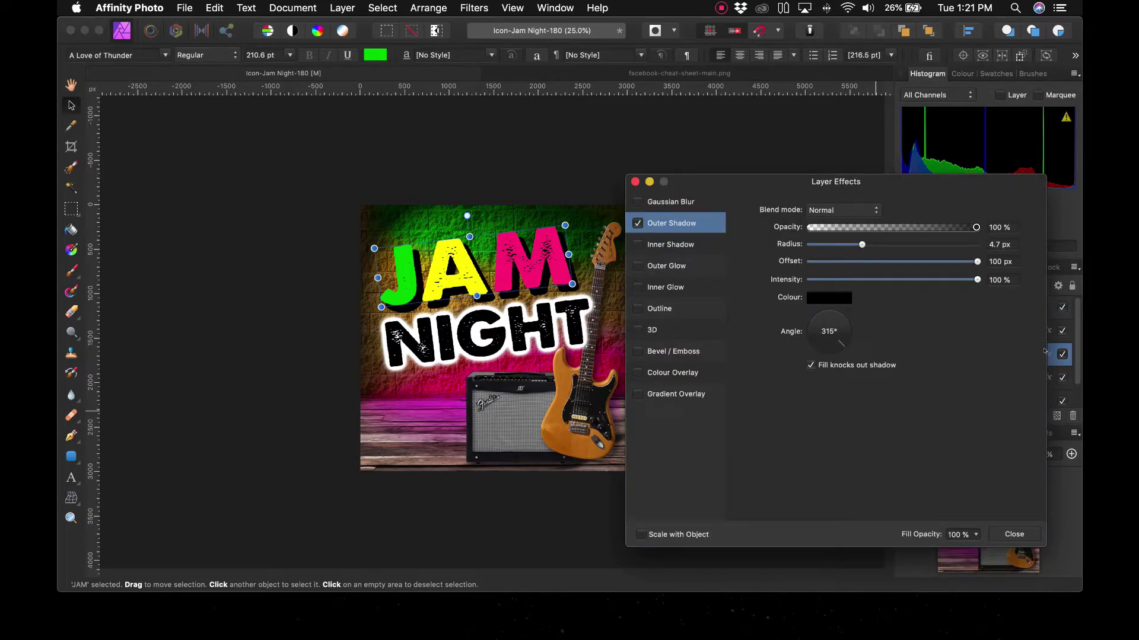
{"action": "left_click", "coordinate": [1014, 535]}
{"action": "left_click", "coordinate": [801, 529]}
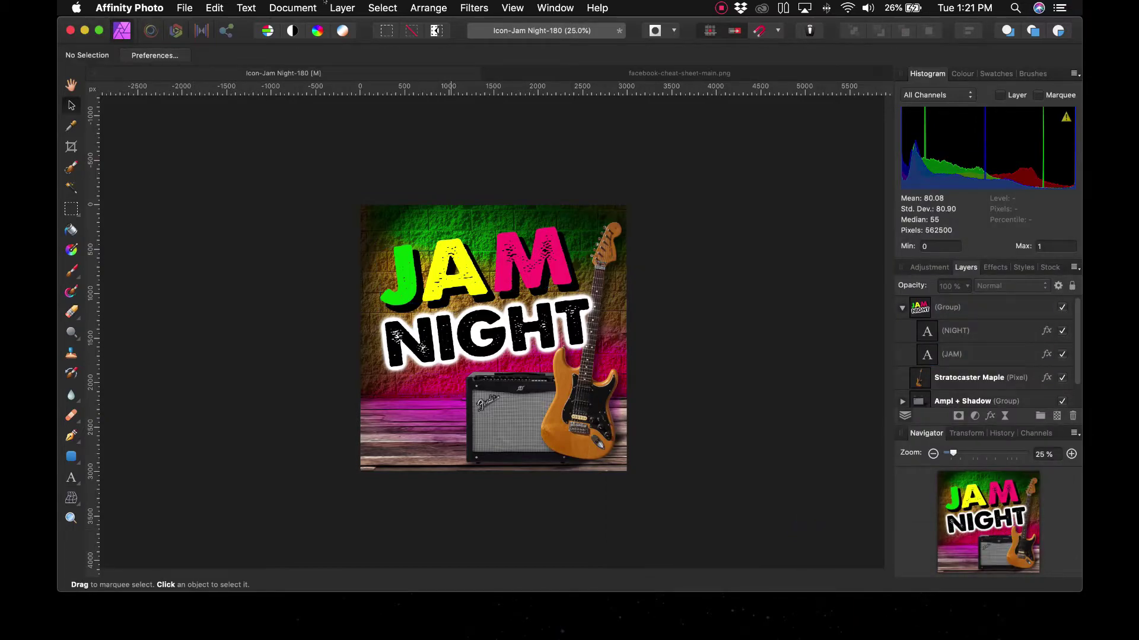
Step: Resize the document from 3000 px square to 180 × 180 pixels and zoom out
{"action": "left_click", "coordinate": [292, 7]}
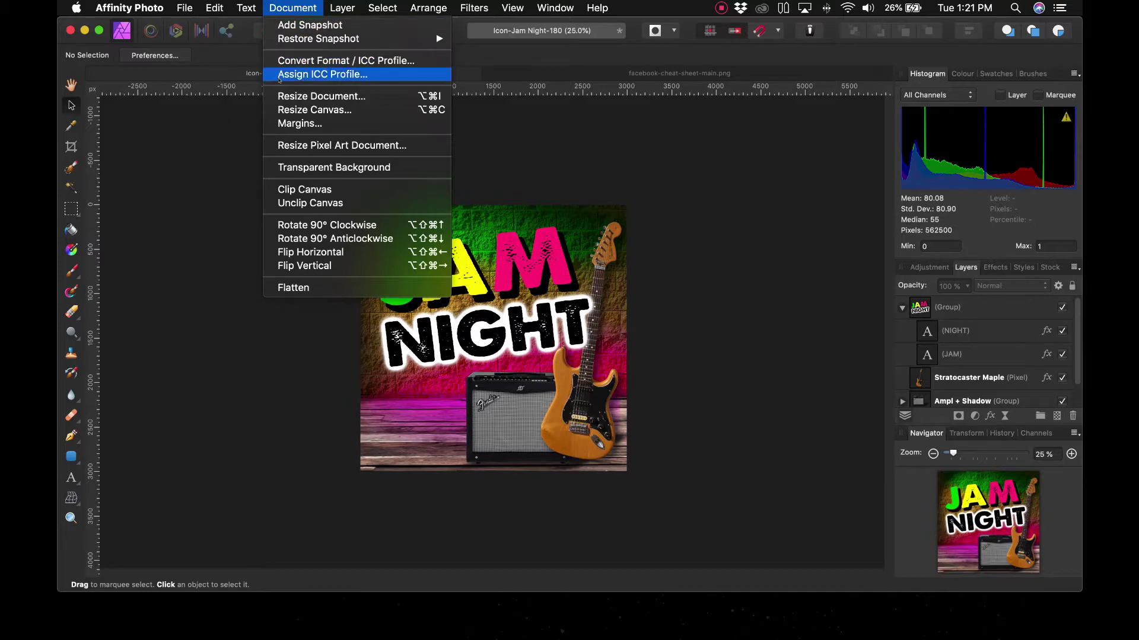
{"action": "left_click", "coordinate": [320, 96]}
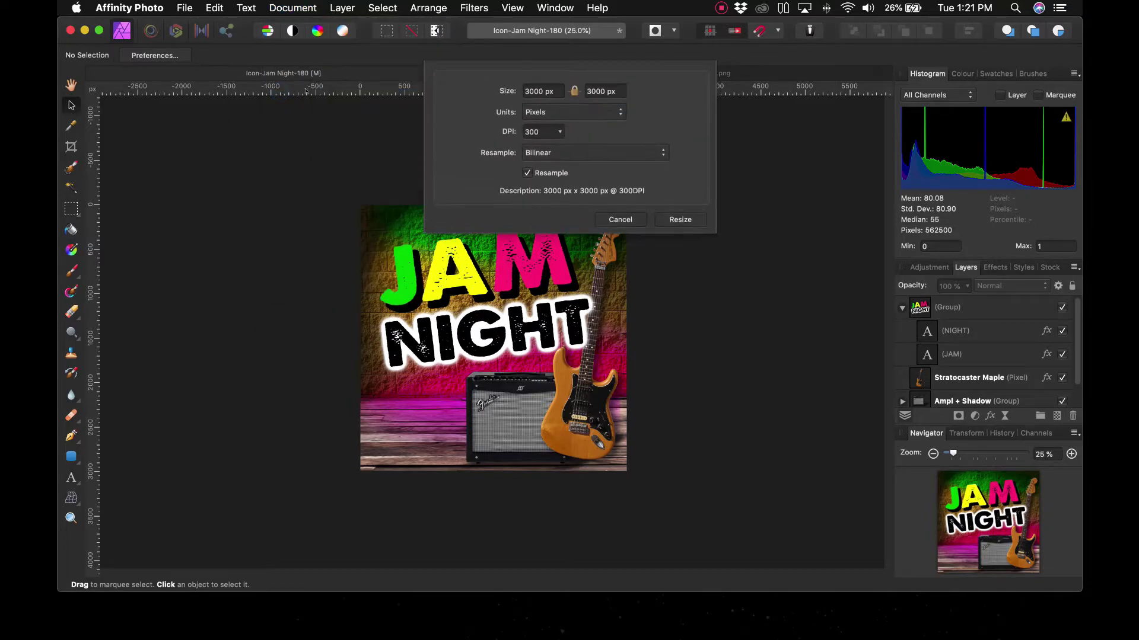
{"action": "double_click", "coordinate": [558, 91]}
{"action": "type", "text": "180"}
{"action": "double_click", "coordinate": [601, 91]}
{"action": "type", "text": "180"}
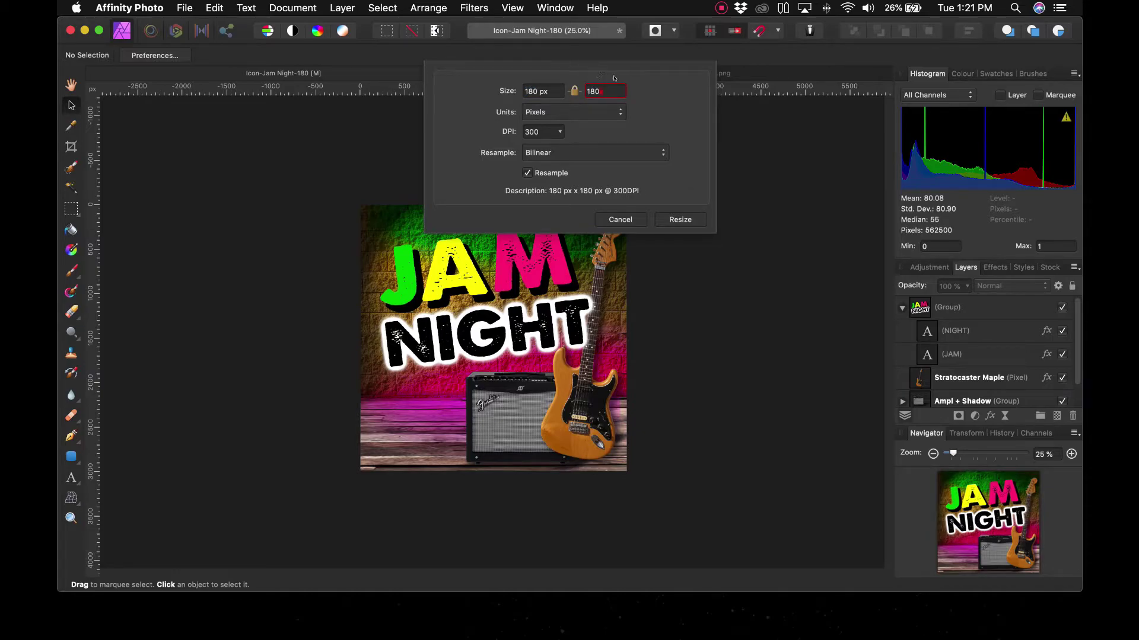
{"action": "key", "text": "Return"}
{"action": "left_click", "coordinate": [680, 220]}
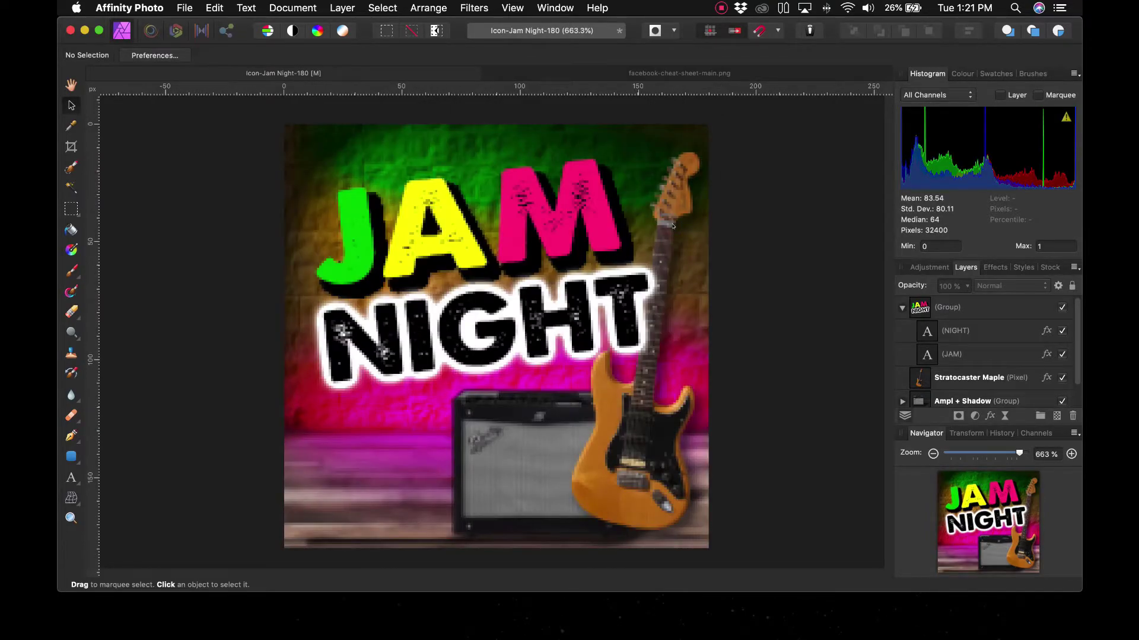
{"action": "key", "text": "super+minus"}
{"action": "key", "text": "super+minus"}
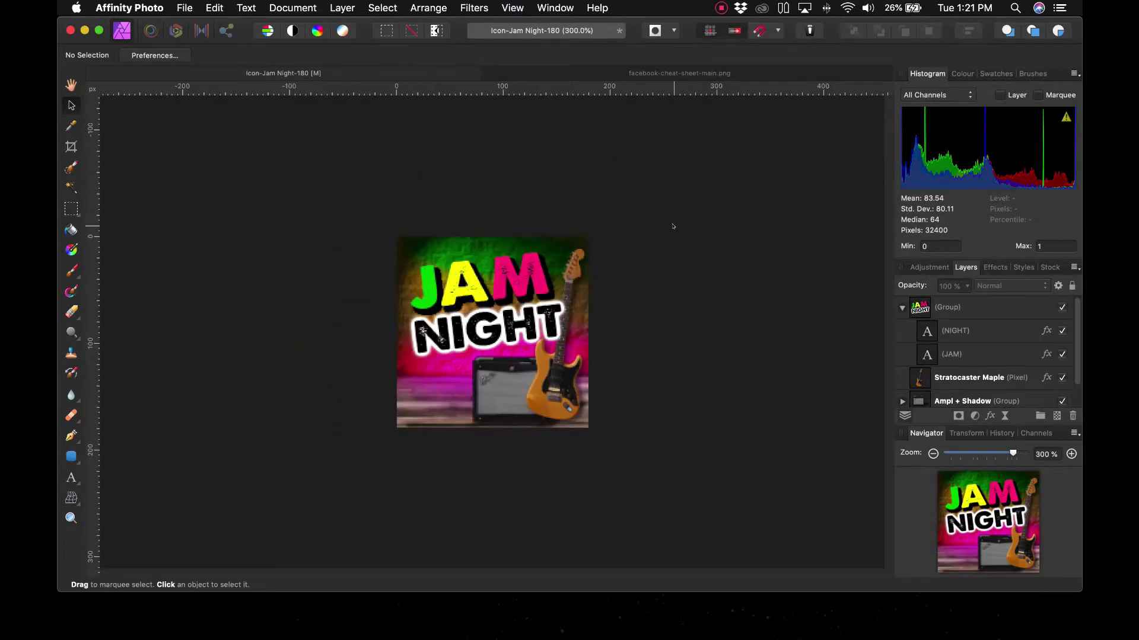
{"action": "key", "text": "super+minus"}
Step: Export the icon as a JPEG to the Exported folder
{"action": "left_click", "coordinate": [185, 7]}
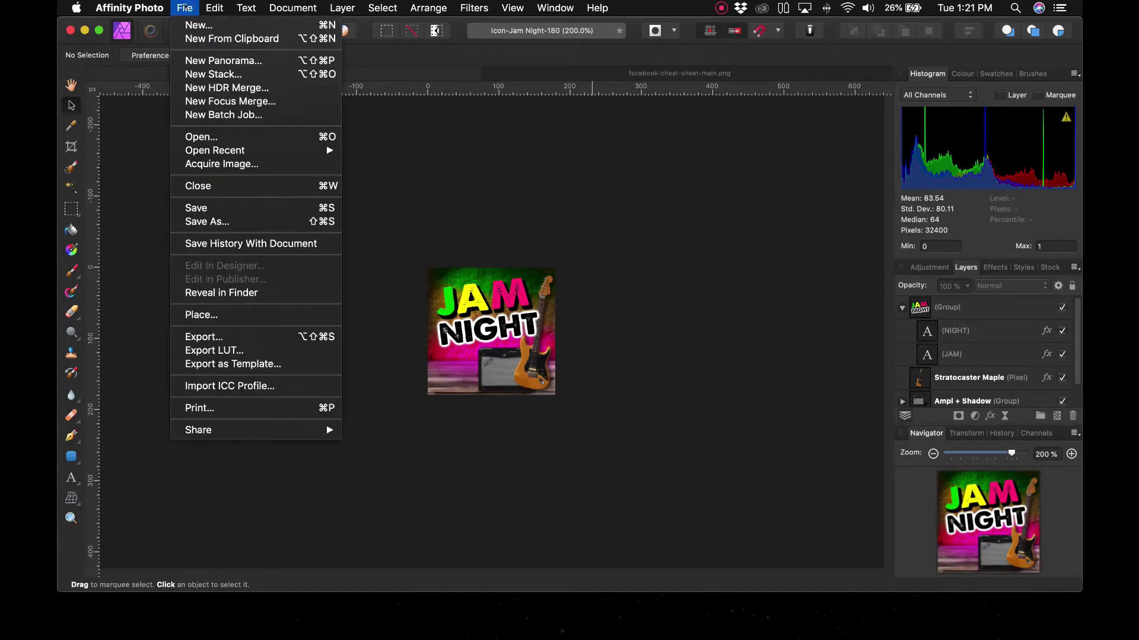
{"action": "left_click", "coordinate": [234, 335]}
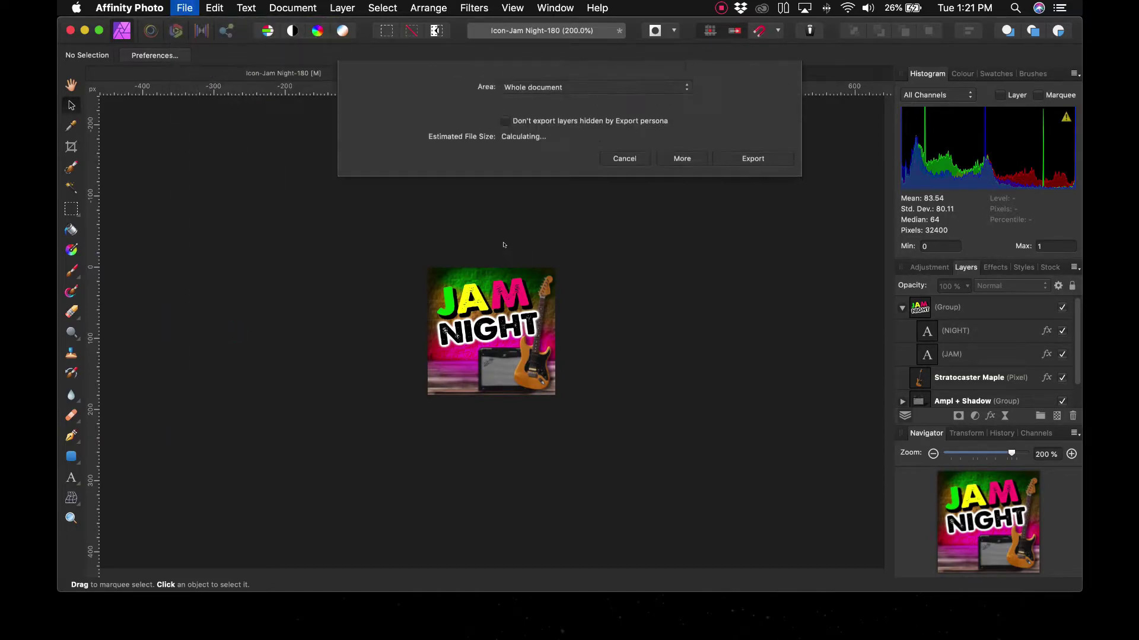
{"action": "left_click", "coordinate": [752, 361]}
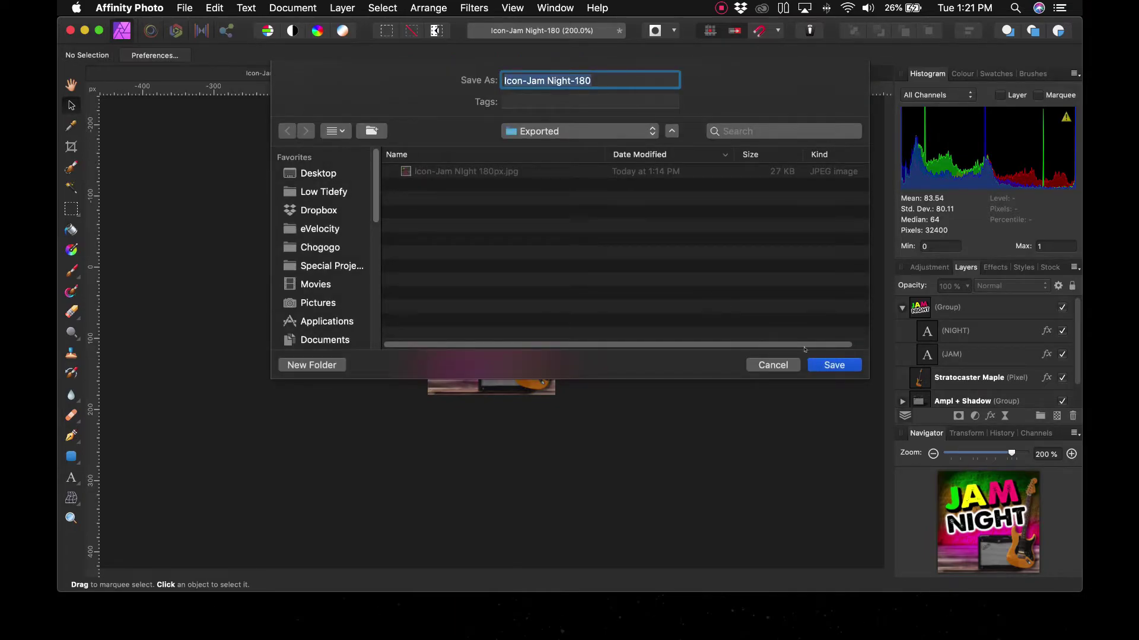
{"action": "left_click", "coordinate": [820, 365]}
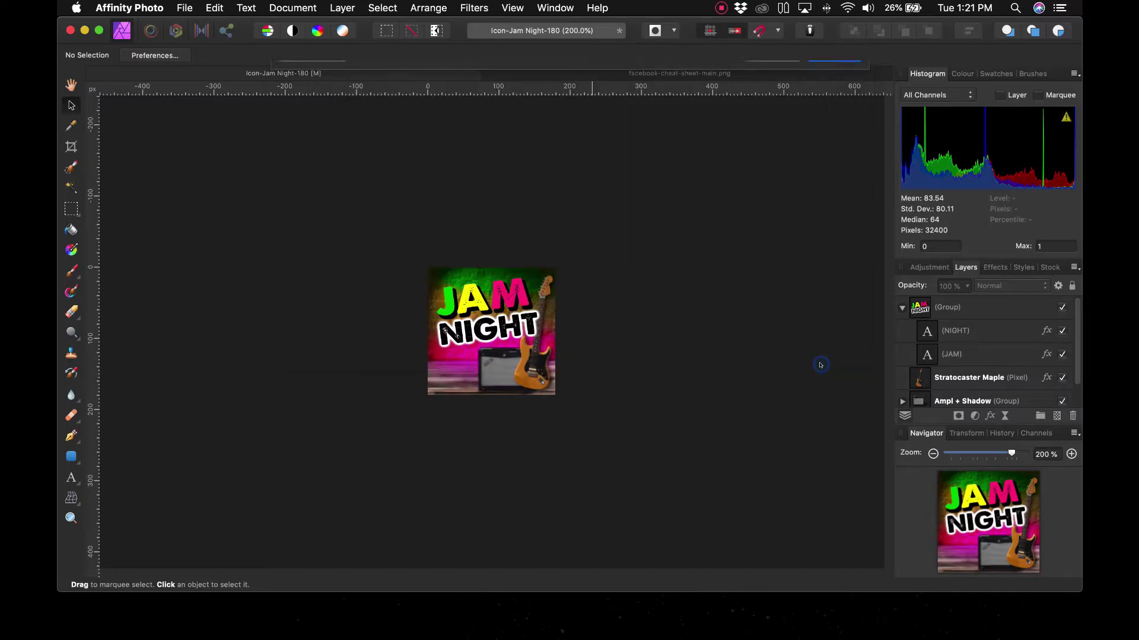
Step: Save Icon-Jam Night-180 over the existing file, replacing it
{"action": "left_click", "coordinate": [184, 7]}
{"action": "left_click", "coordinate": [197, 223]}
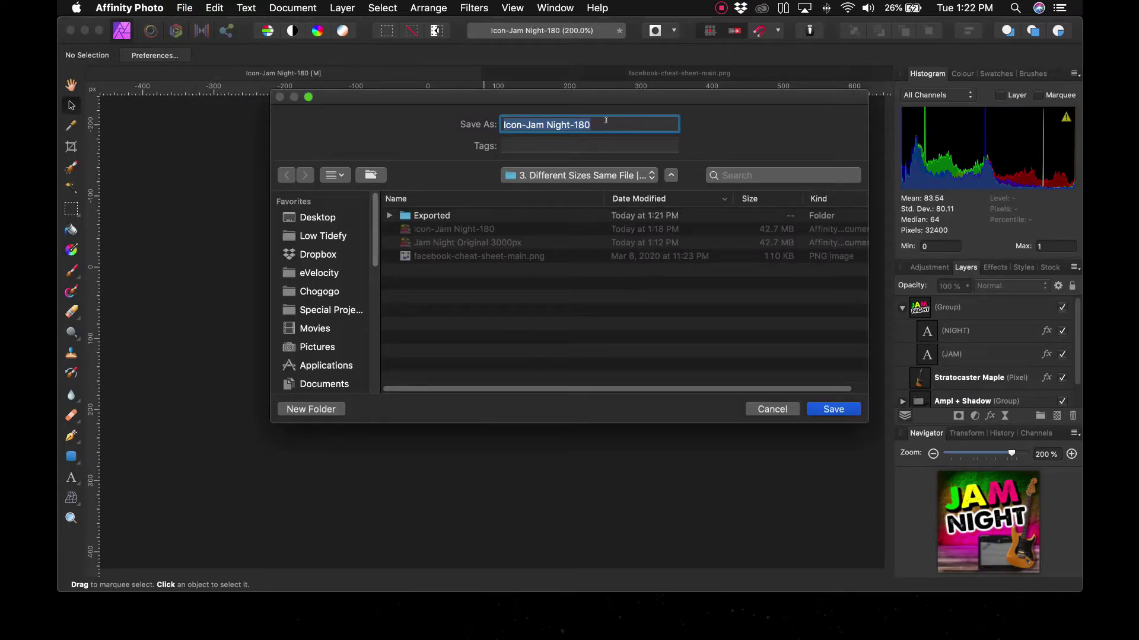
{"action": "key", "text": "Return"}
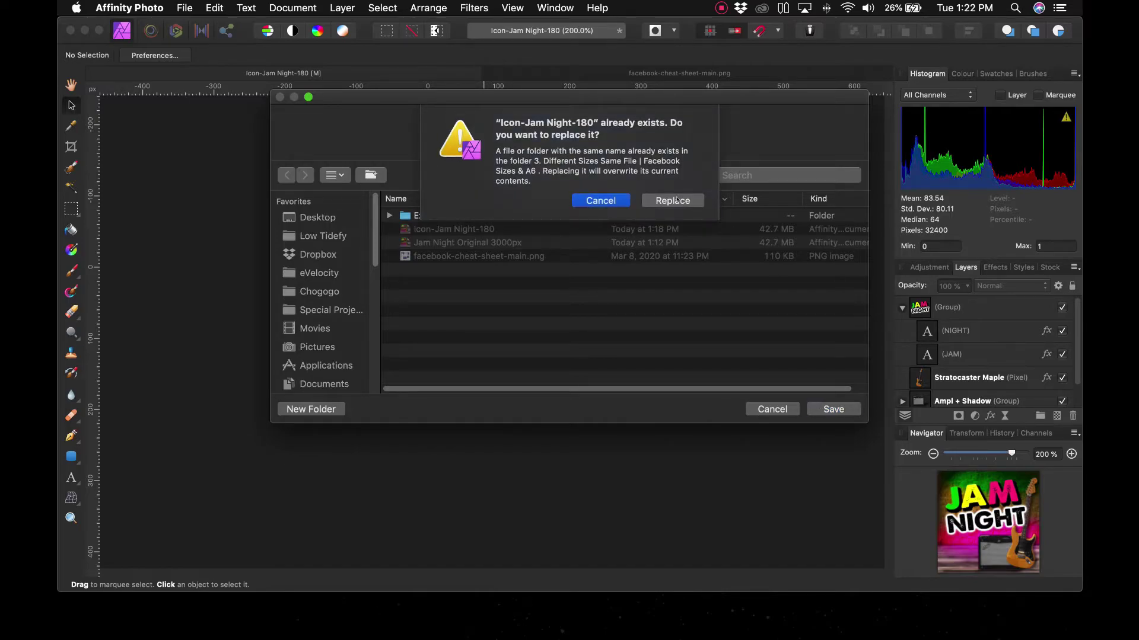
{"action": "left_click", "coordinate": [676, 200]}
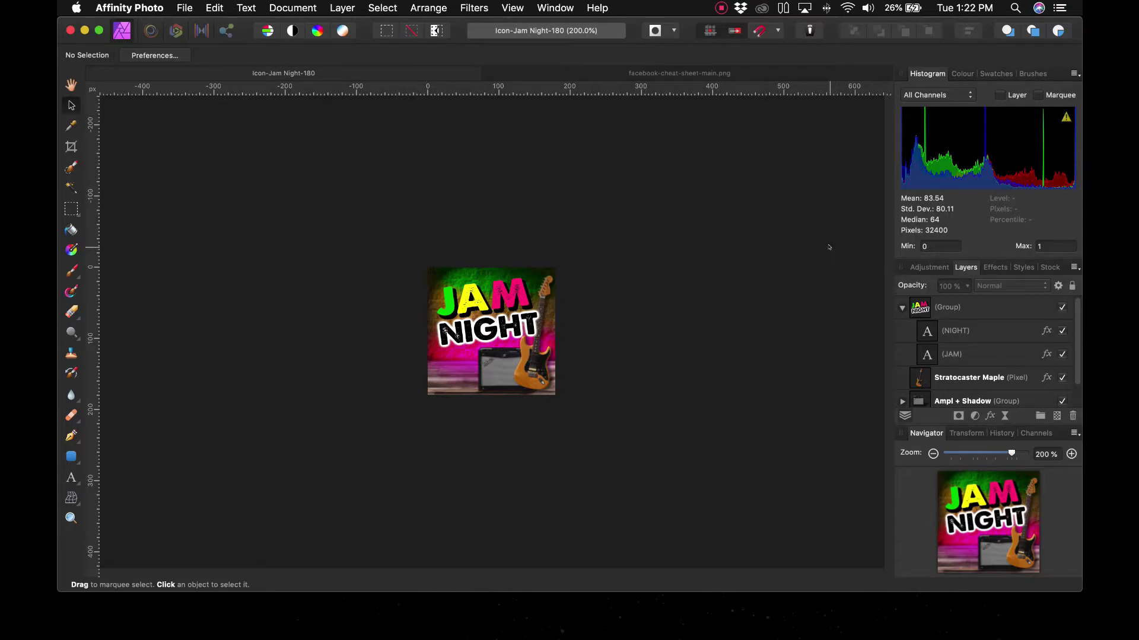
Step: Back in the Jam Night icon, select all four top-level layers
{"action": "left_click", "coordinate": [718, 73]}
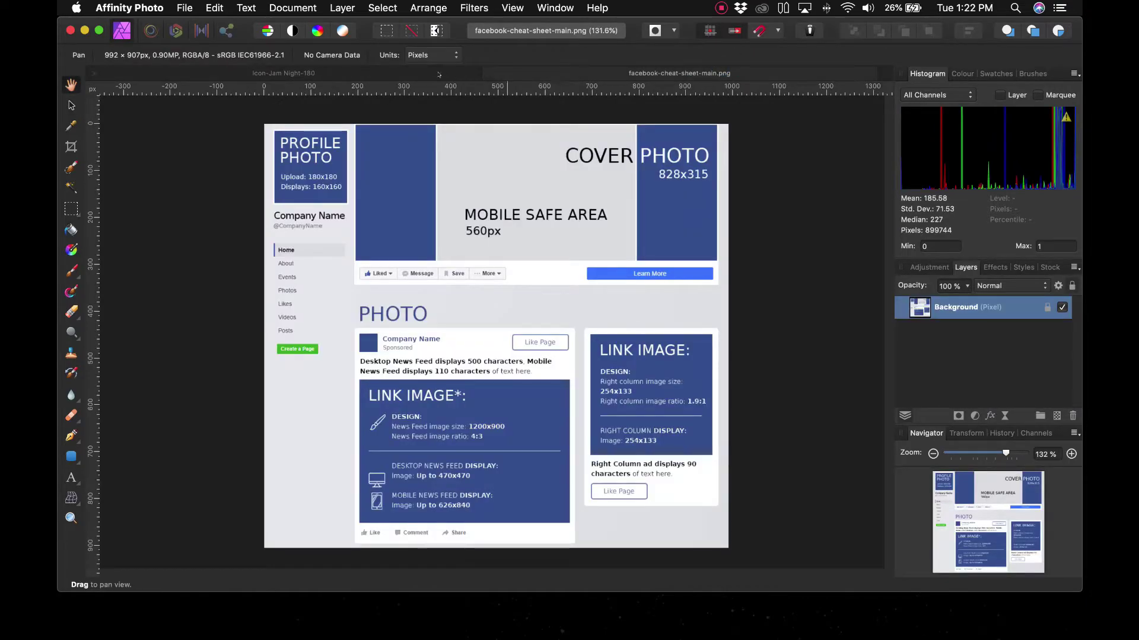
{"action": "key", "text": "ctrl+Tab"}
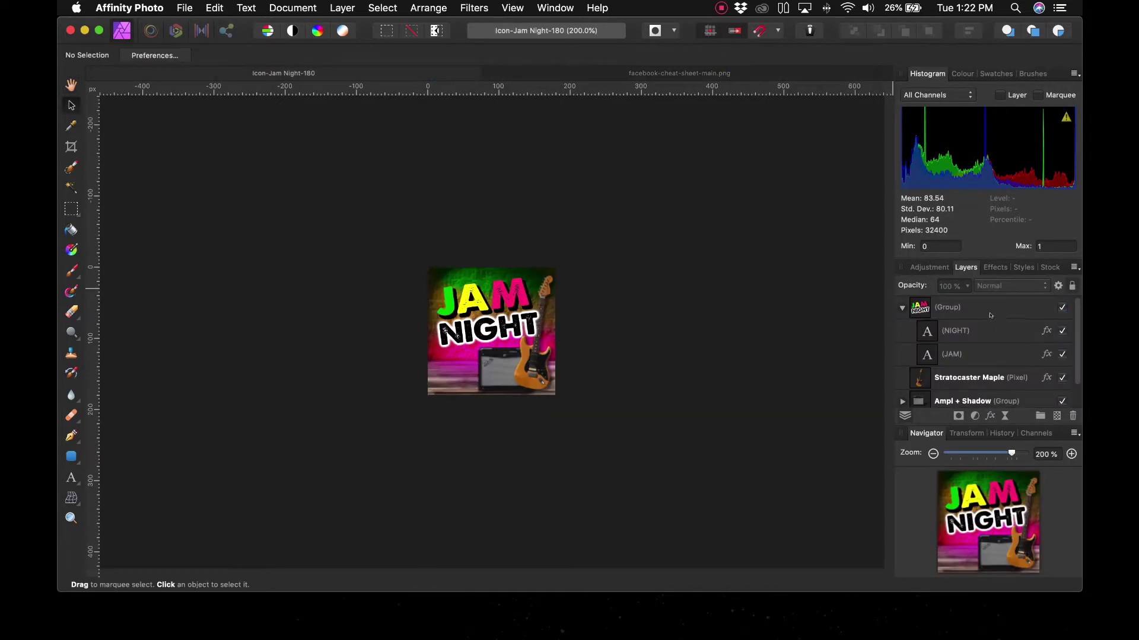
{"action": "left_click", "coordinate": [990, 314]}
{"action": "scroll", "coordinate": [970, 374], "scroll_direction": "down", "scroll_amount": 3}
{"action": "left_click", "coordinate": [965, 397], "text": "shift"}
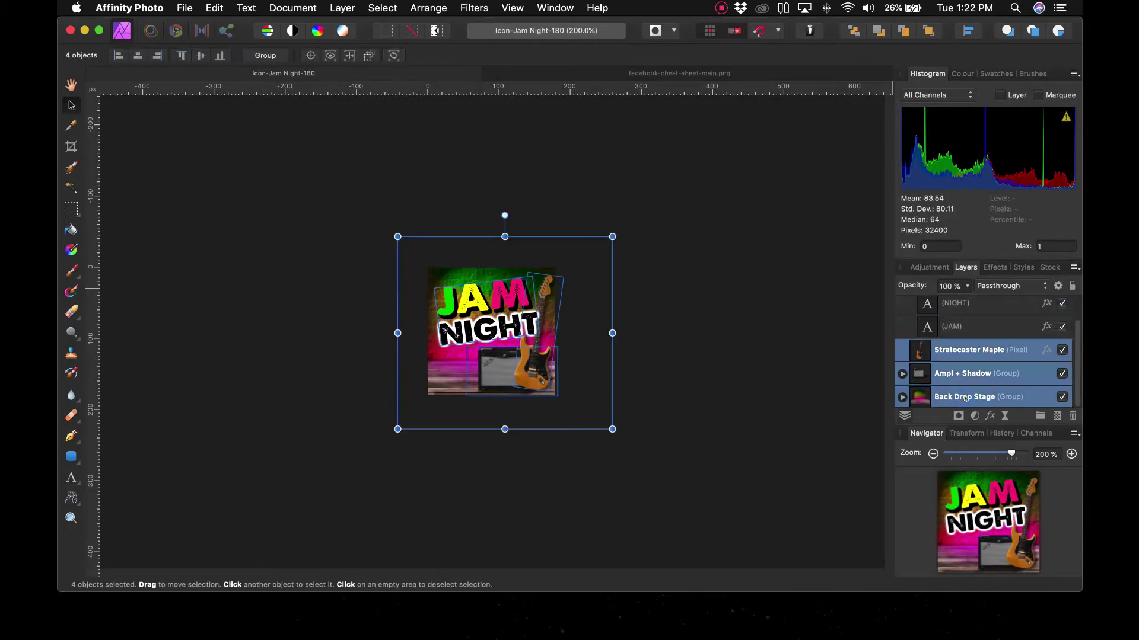
{"action": "scroll", "coordinate": [965, 397], "scroll_direction": "up", "scroll_amount": 3}
{"action": "left_click", "coordinate": [950, 354]}
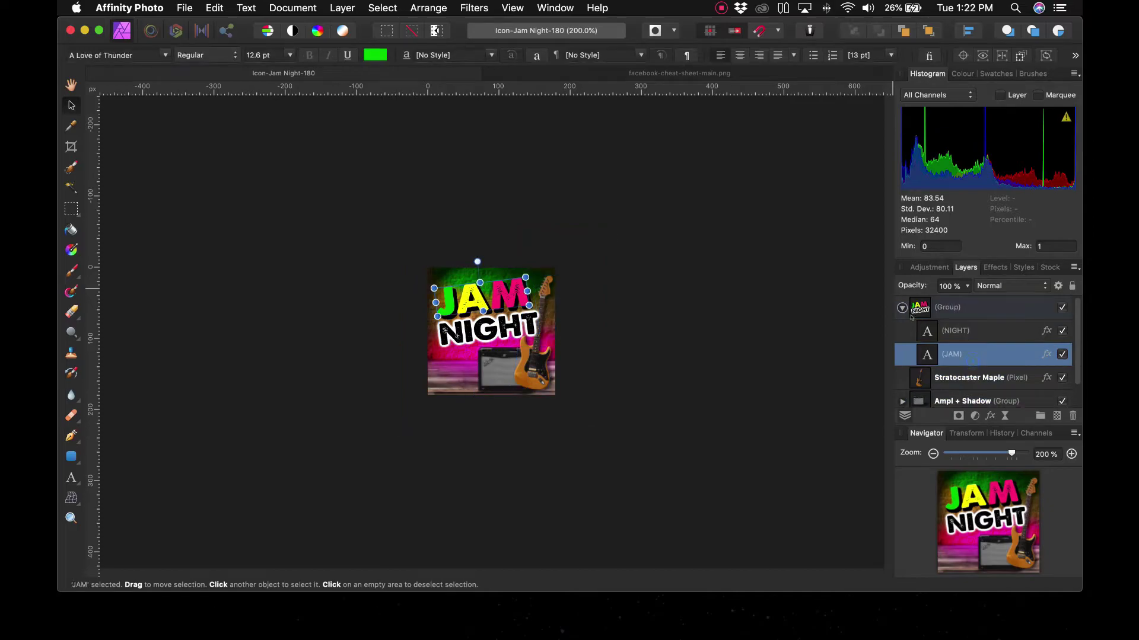
{"action": "left_click", "coordinate": [901, 307]}
{"action": "left_click", "coordinate": [943, 307]}
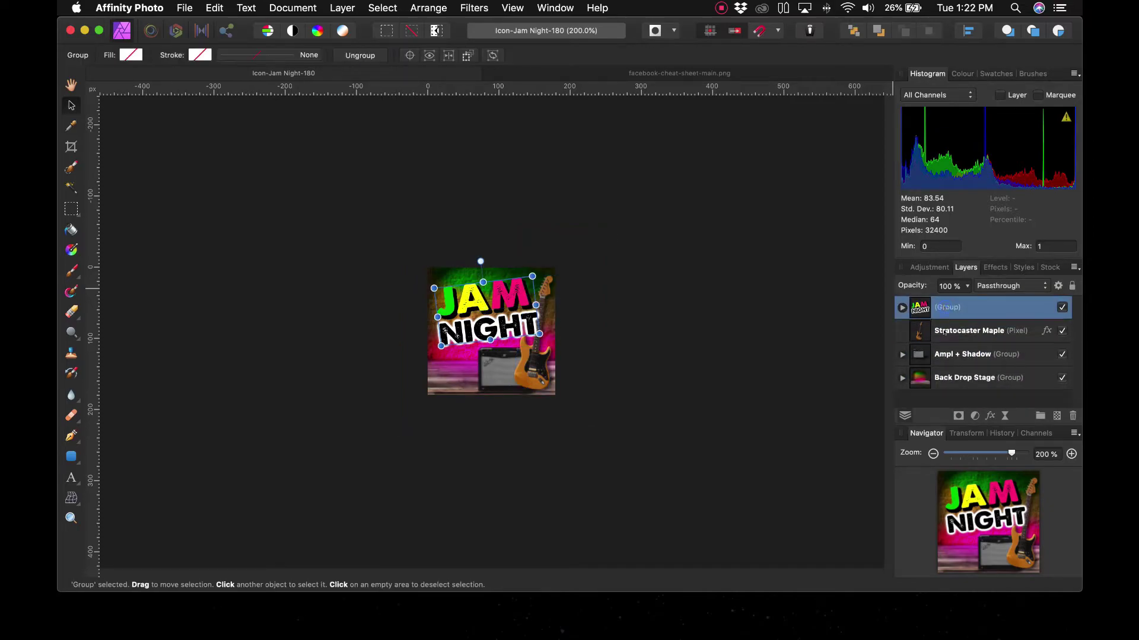
{"action": "left_click", "coordinate": [950, 376], "text": "shift"}
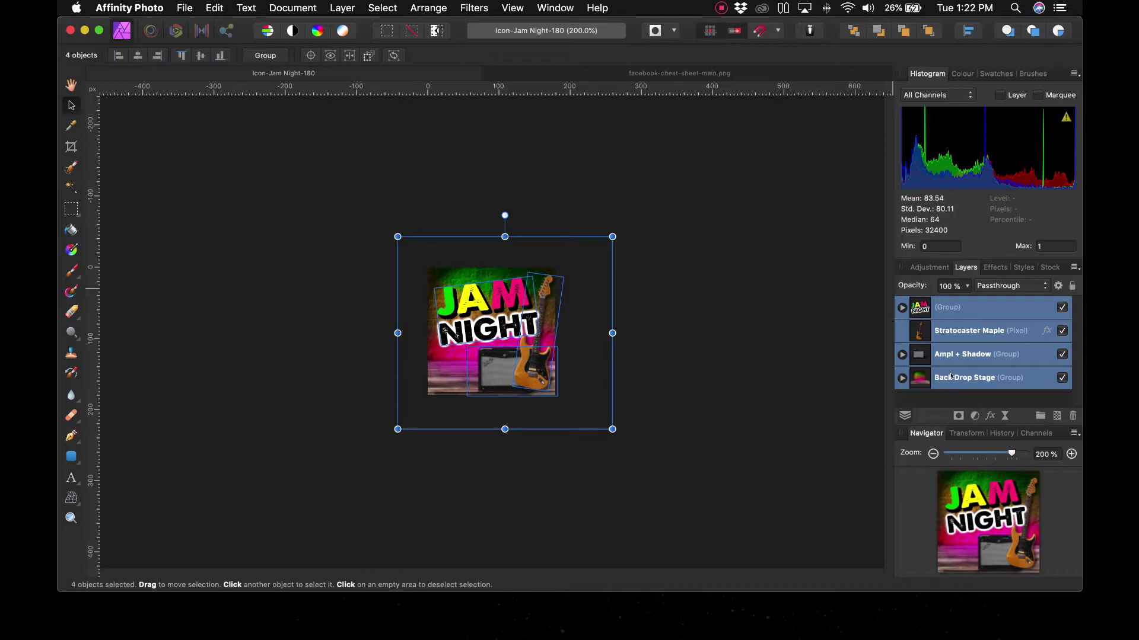
Step: Merge Visible into a new pixel layer, then select all and cut it to the clipboard
{"action": "right_click", "coordinate": [950, 375]}
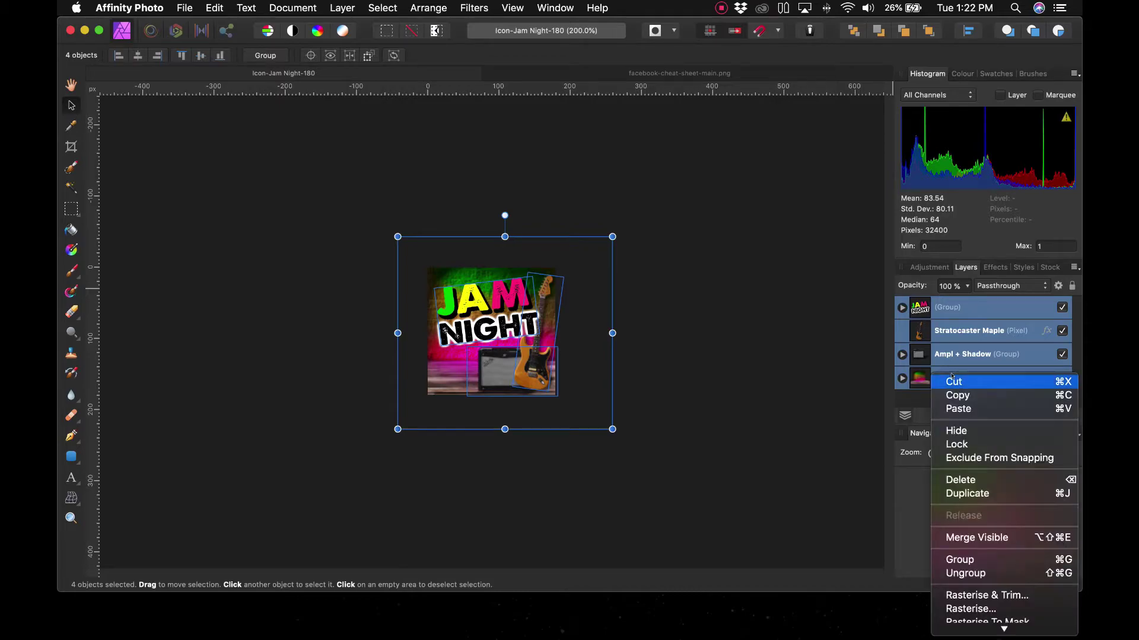
{"action": "left_click", "coordinate": [961, 538]}
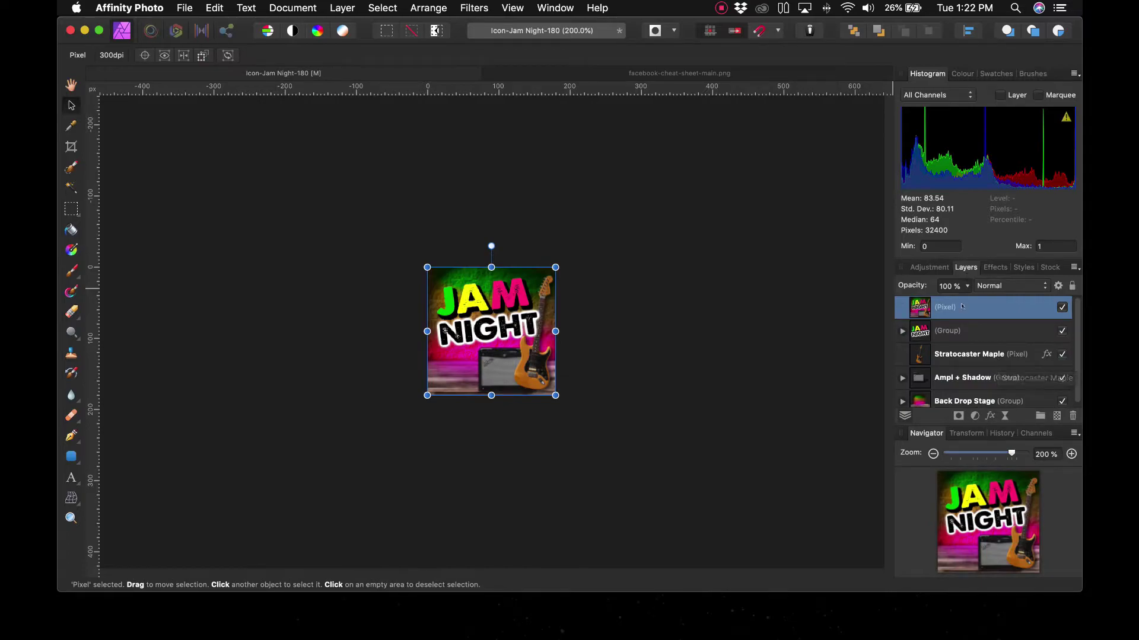
{"action": "key", "text": "super+a"}
{"action": "key", "text": "super+x"}
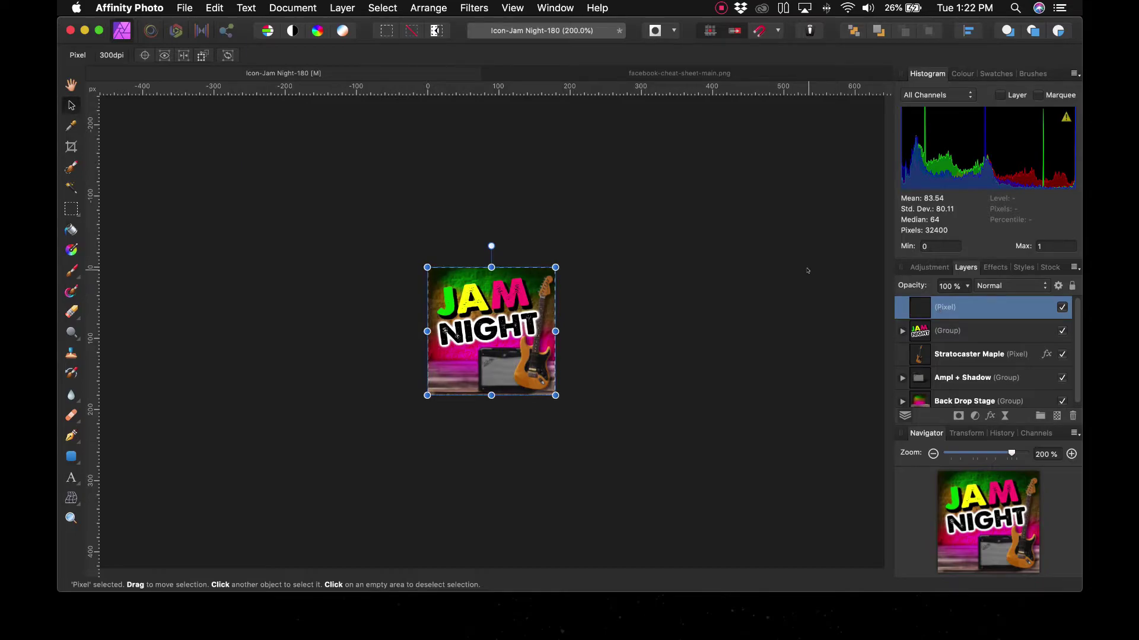
Step: Paste the Jam Night icon into the cheat-sheet mockup and fit it over the Profile Photo box
{"action": "key", "text": "super+d"}
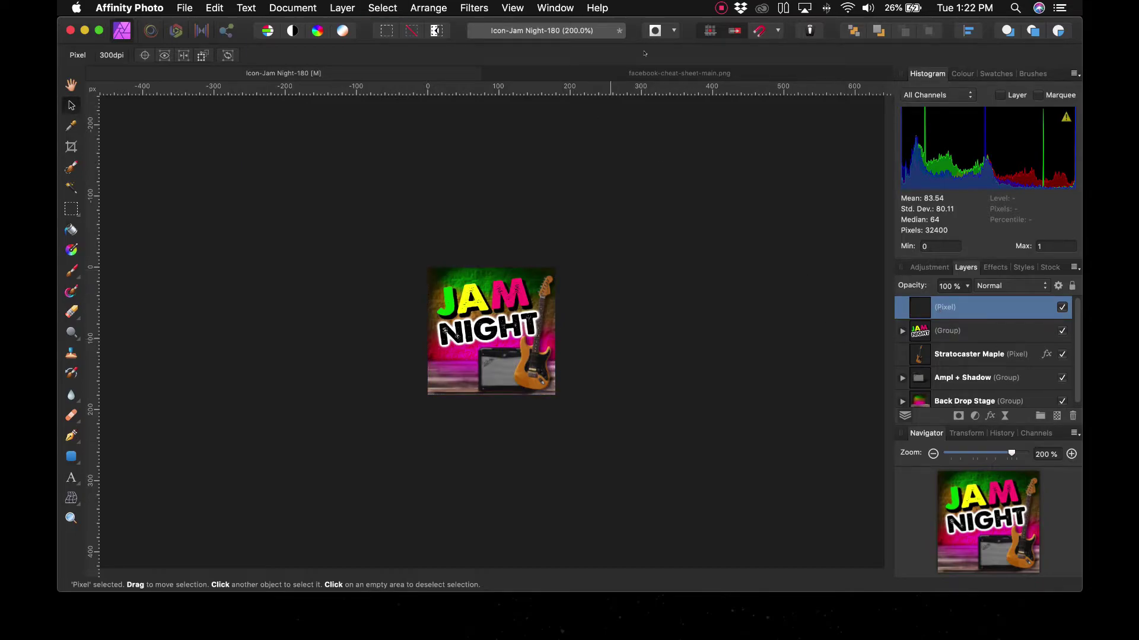
{"action": "left_click", "coordinate": [656, 71]}
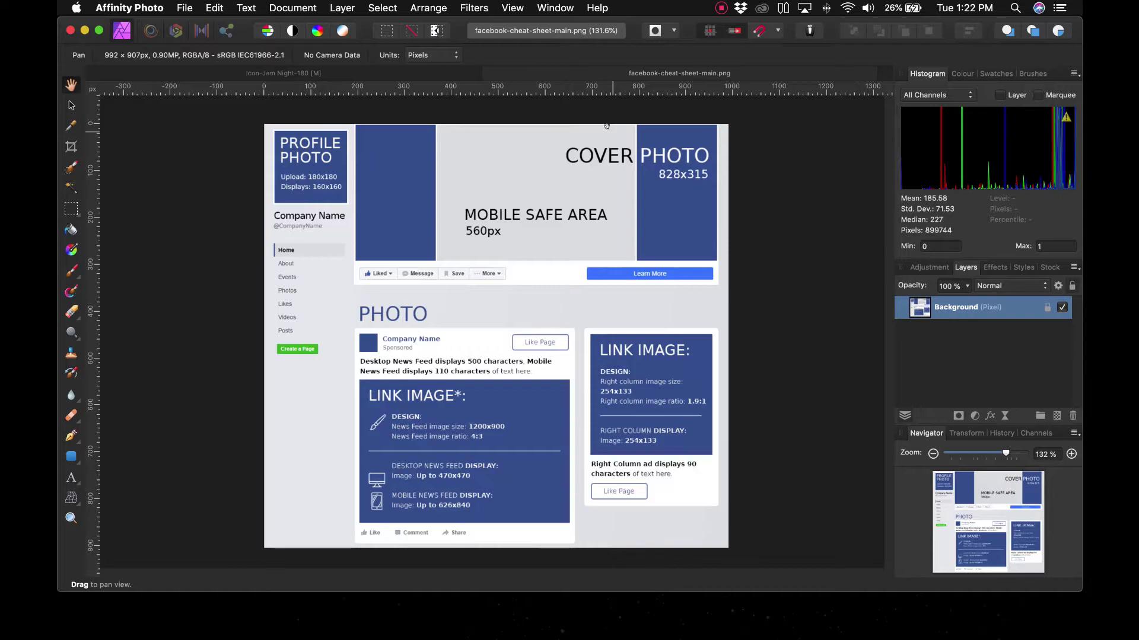
{"action": "key", "text": "super+v"}
{"action": "key", "text": "v"}
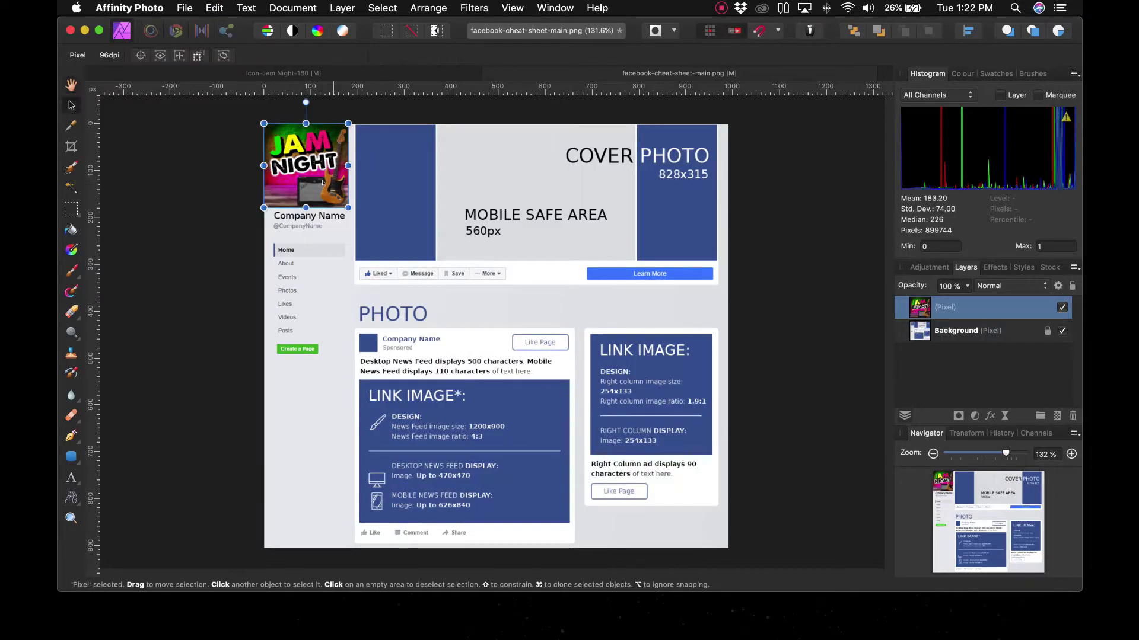
{"action": "mouse_move", "coordinate": [347, 209]}
{"action": "left_mouse_down"}
{"action": "mouse_move", "coordinate": [364, 222]}
{"action": "mouse_move", "coordinate": [325, 188]}
{"action": "left_mouse_up"}
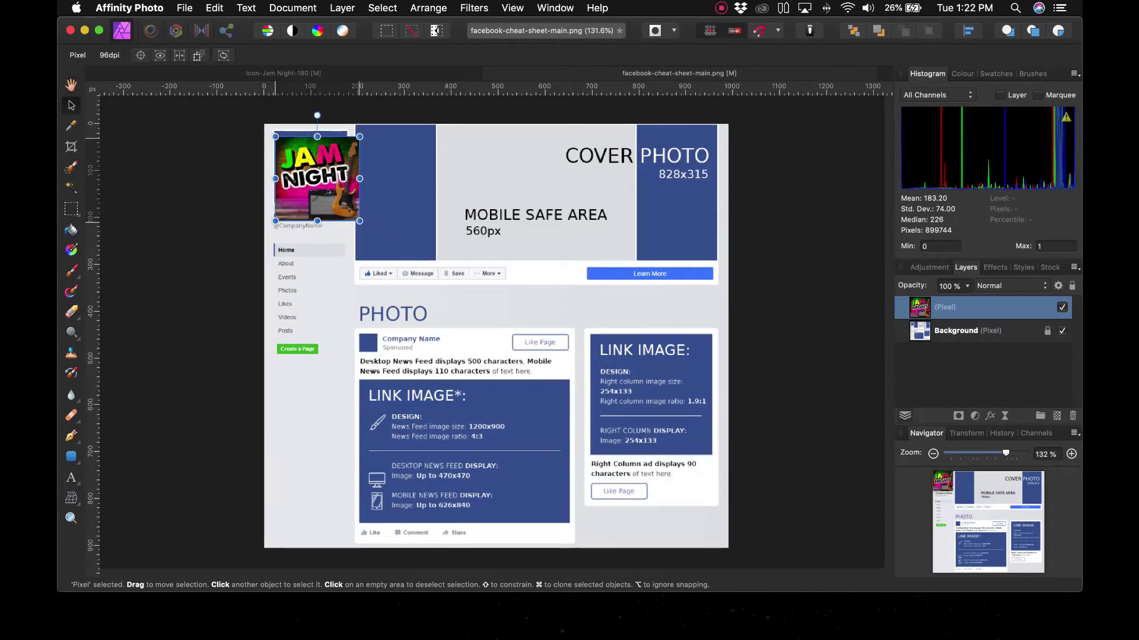
{"action": "left_click_drag", "start_coordinate": [326, 188], "coordinate": [348, 205]}
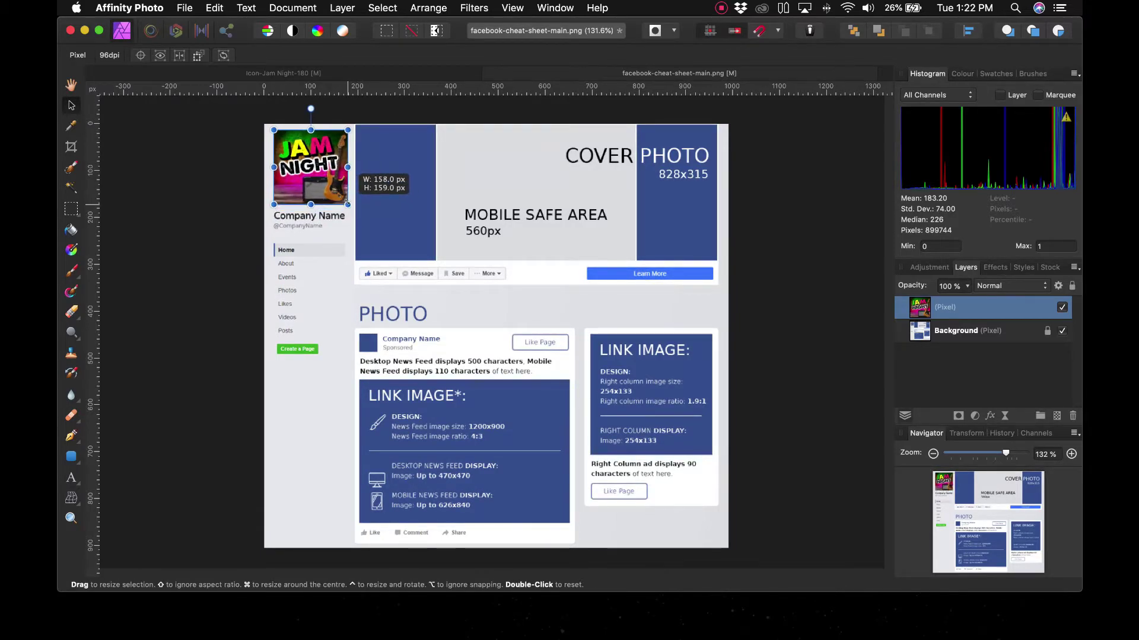
{"action": "left_click", "coordinate": [215, 218]}
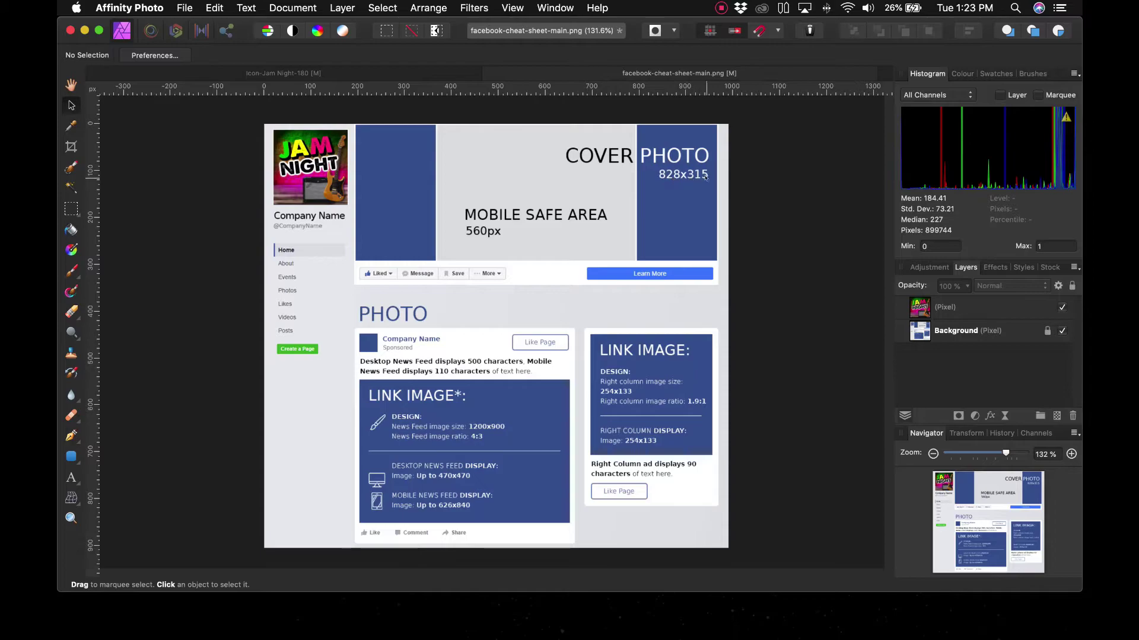
Step: Make a new document with page width 828 px and page height 315 px
{"action": "left_click", "coordinate": [185, 8]}
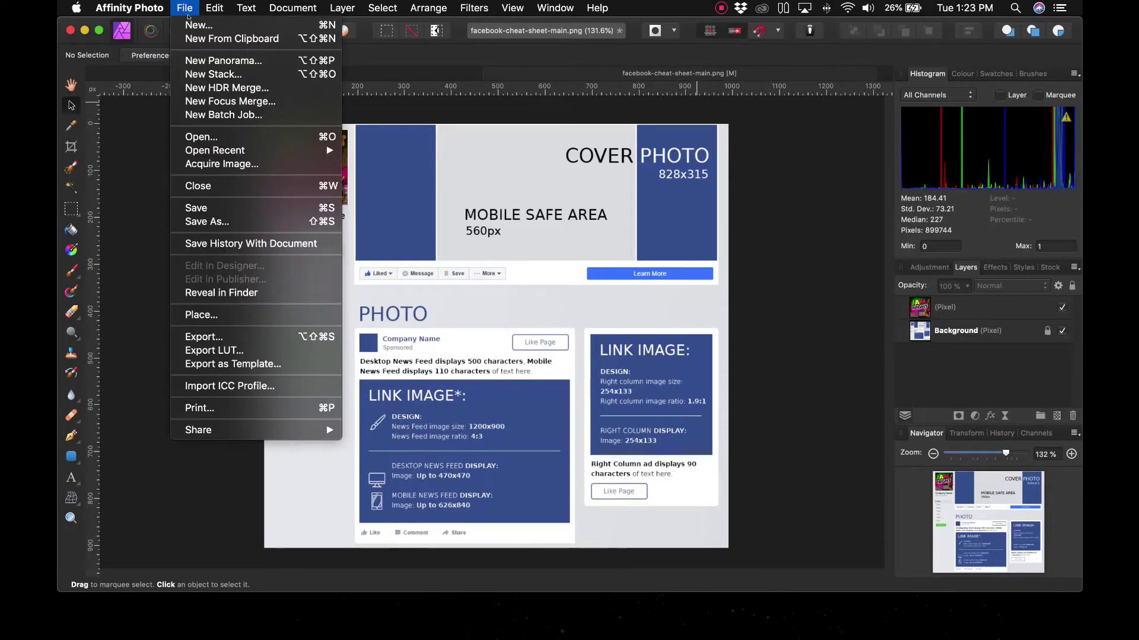
{"action": "left_click", "coordinate": [393, 229]}
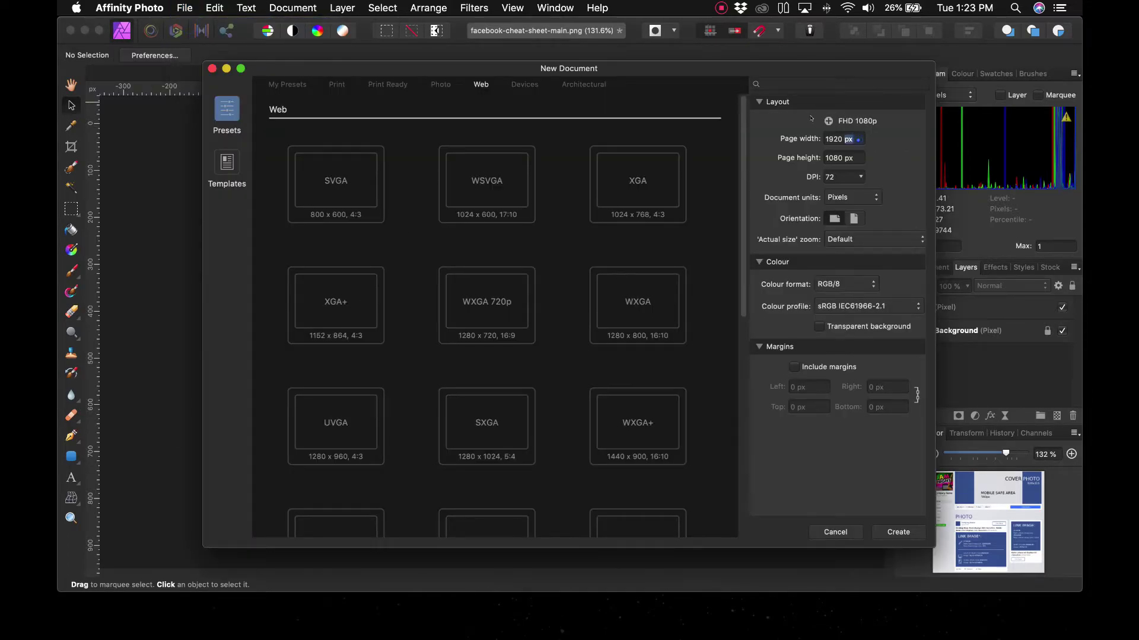
{"action": "left_click_drag", "start_coordinate": [706, 118], "coordinate": [693, 194]}
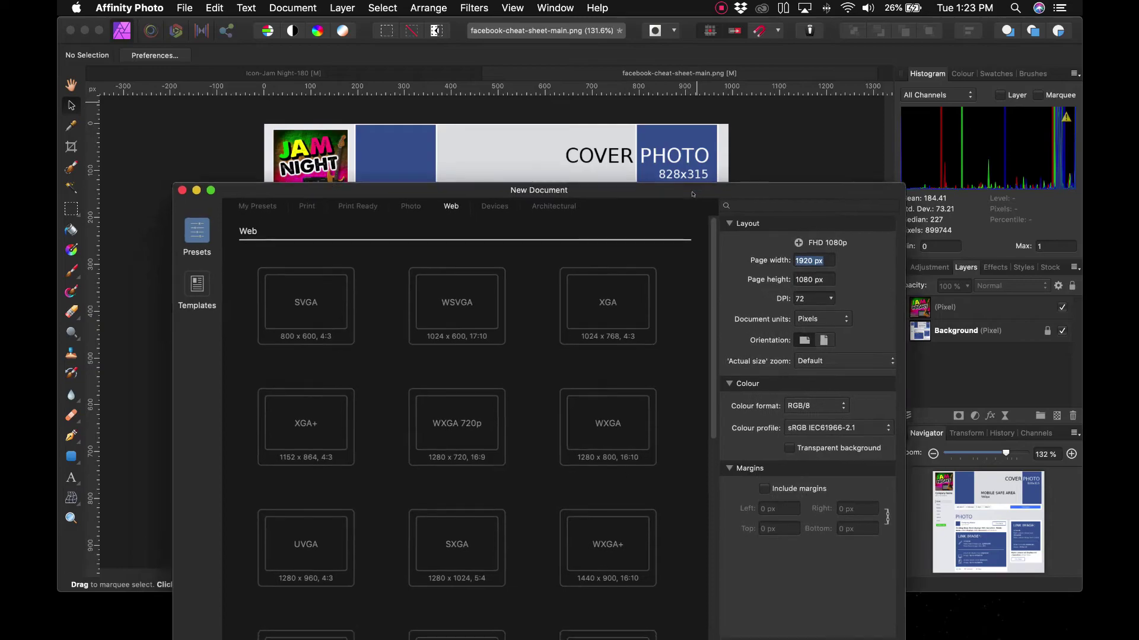
{"action": "type", "text": "8"}
{"action": "type", "text": "28"}
{"action": "key", "text": "Tab"}
{"action": "type", "text": "31"}
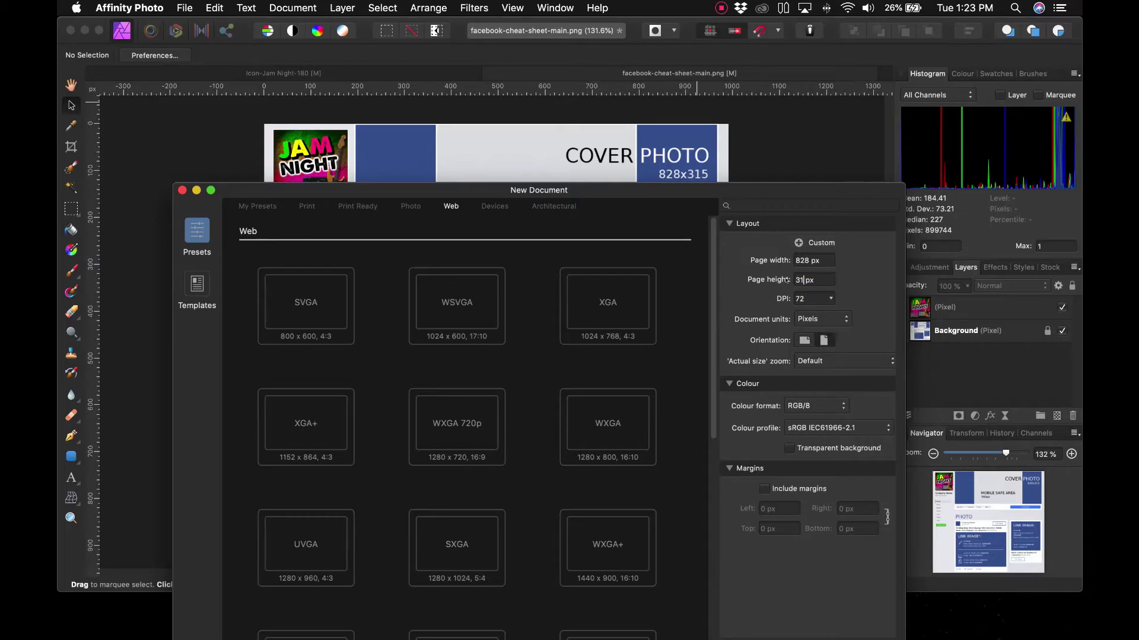
{"action": "type", "text": "5"}
{"action": "left_click_drag", "start_coordinate": [702, 185], "coordinate": [726, 168]}
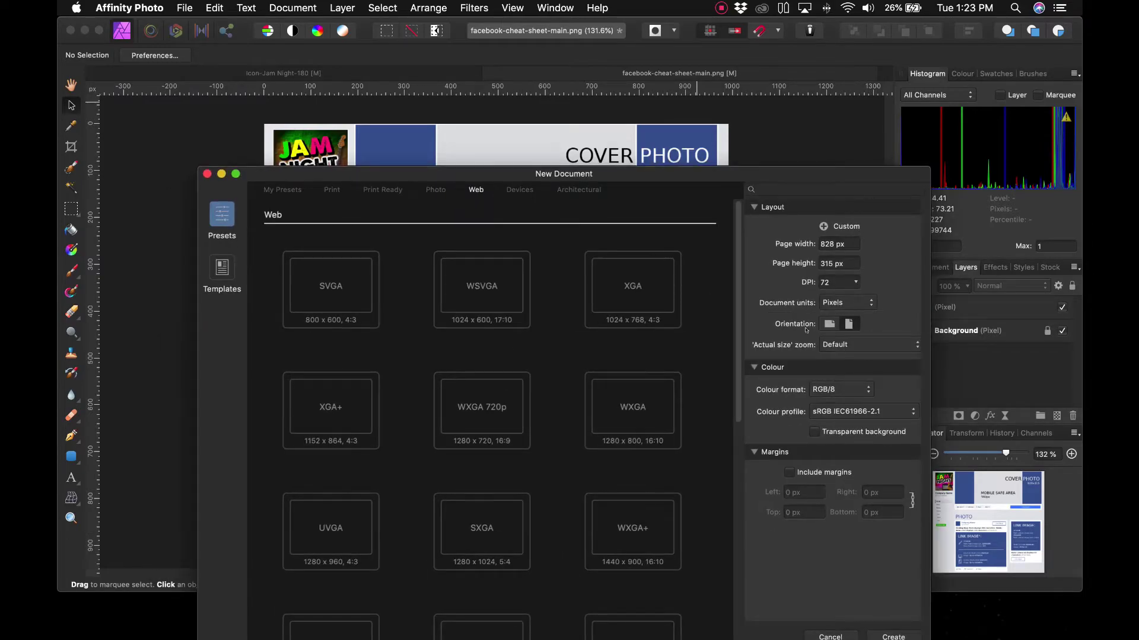
{"action": "left_click", "coordinate": [894, 637]}
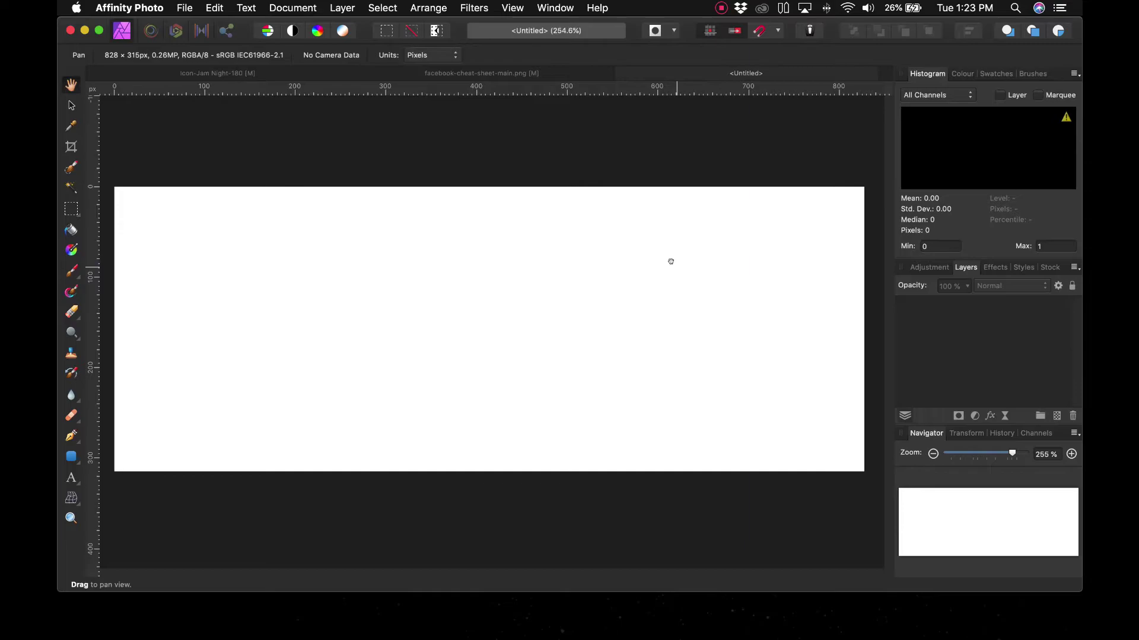
Step: Cancel Resize Document unchanged, pick the Rectangle tool, and view the cheat-sheet mockup
{"action": "left_click", "coordinate": [342, 7]}
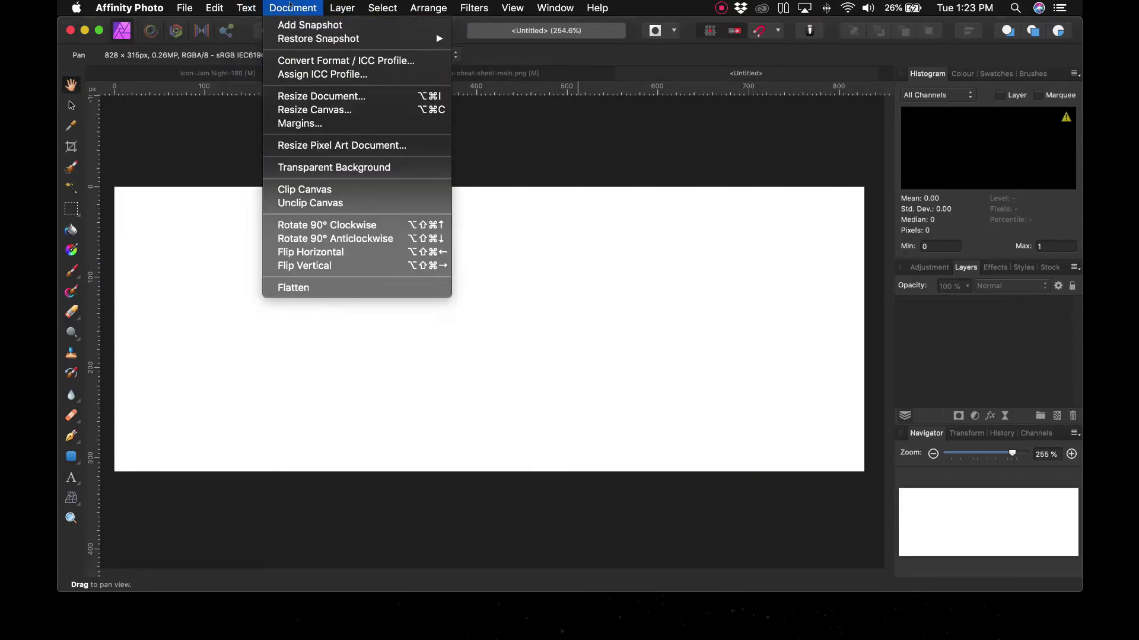
{"action": "left_click", "coordinate": [317, 98]}
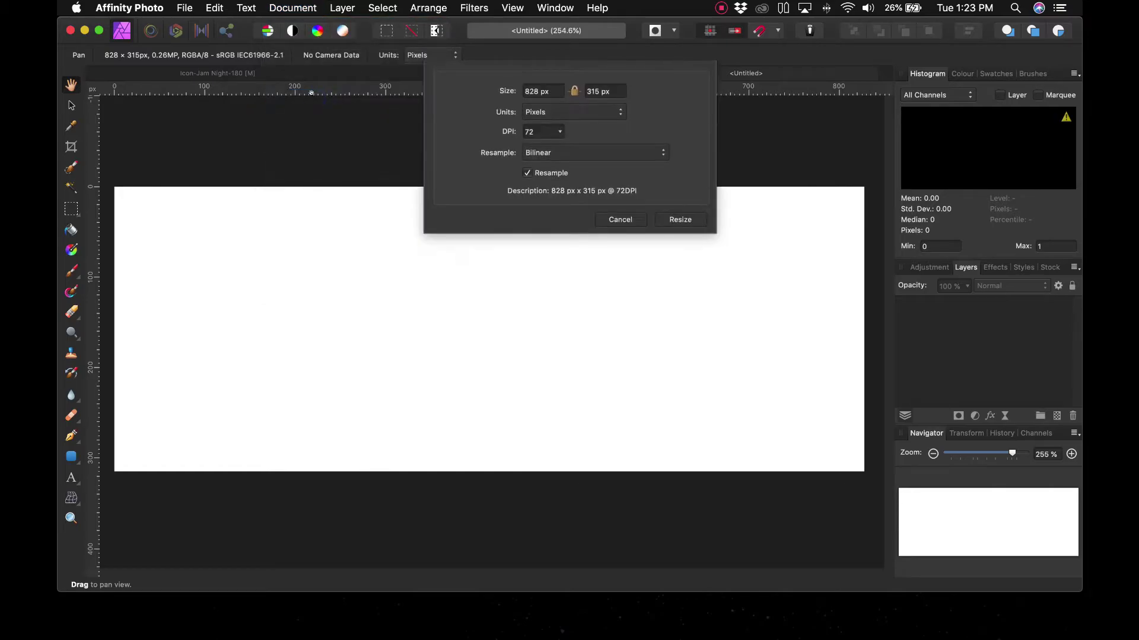
{"action": "left_click", "coordinate": [620, 221]}
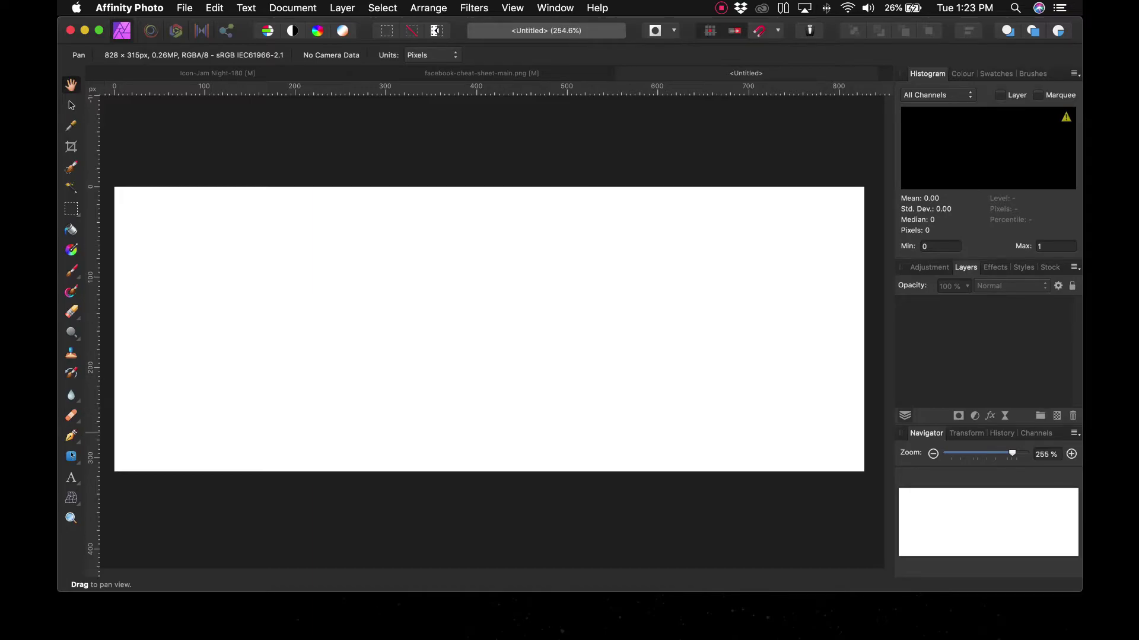
{"action": "left_click", "coordinate": [71, 456]}
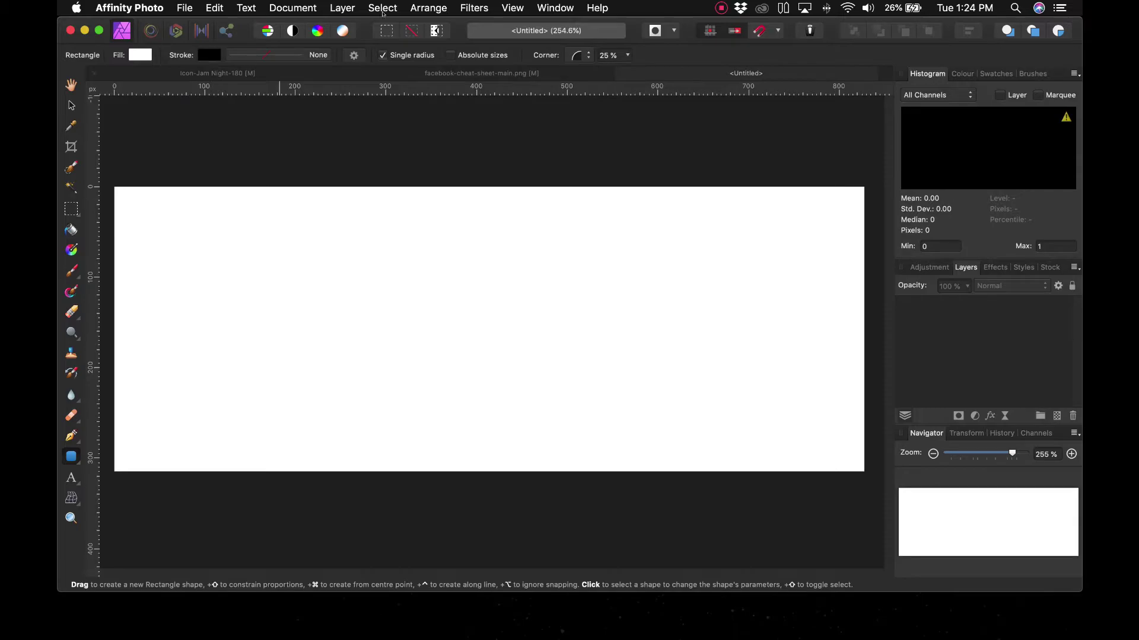
{"action": "left_click", "coordinate": [463, 72]}
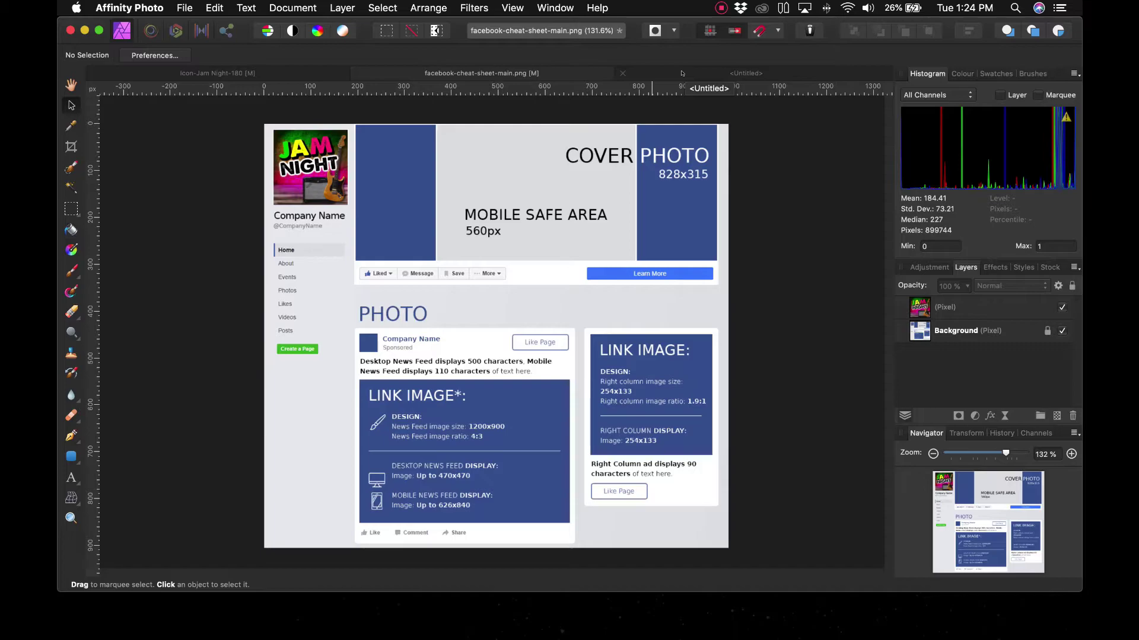
Step: Create a new 560 × 560 px square document
{"action": "left_click", "coordinate": [681, 73]}
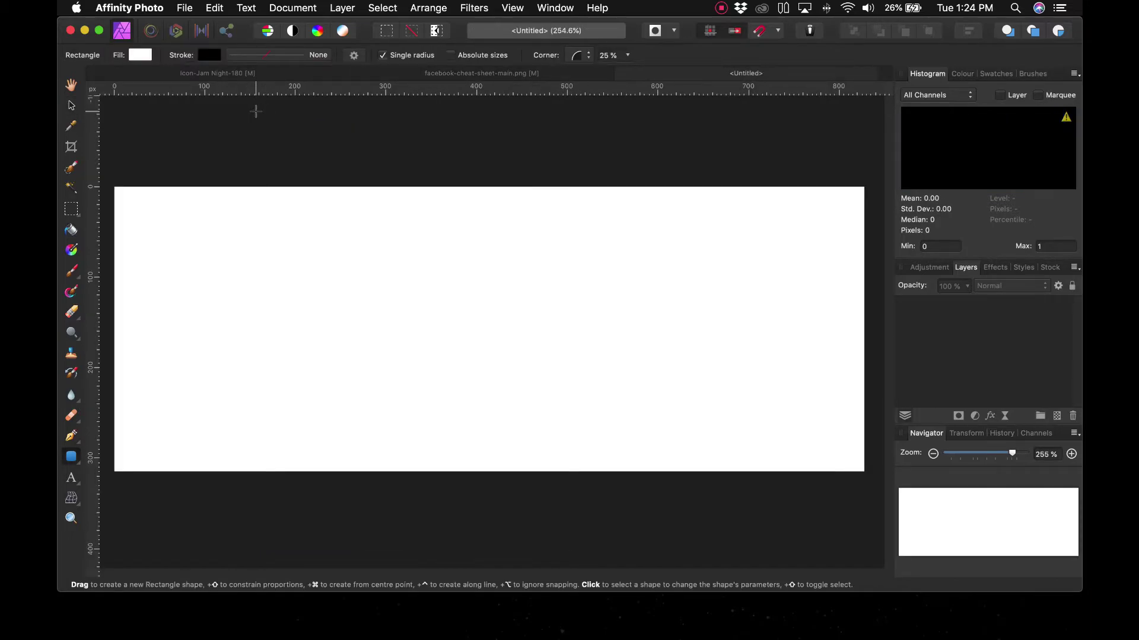
{"action": "key", "text": "super+n"}
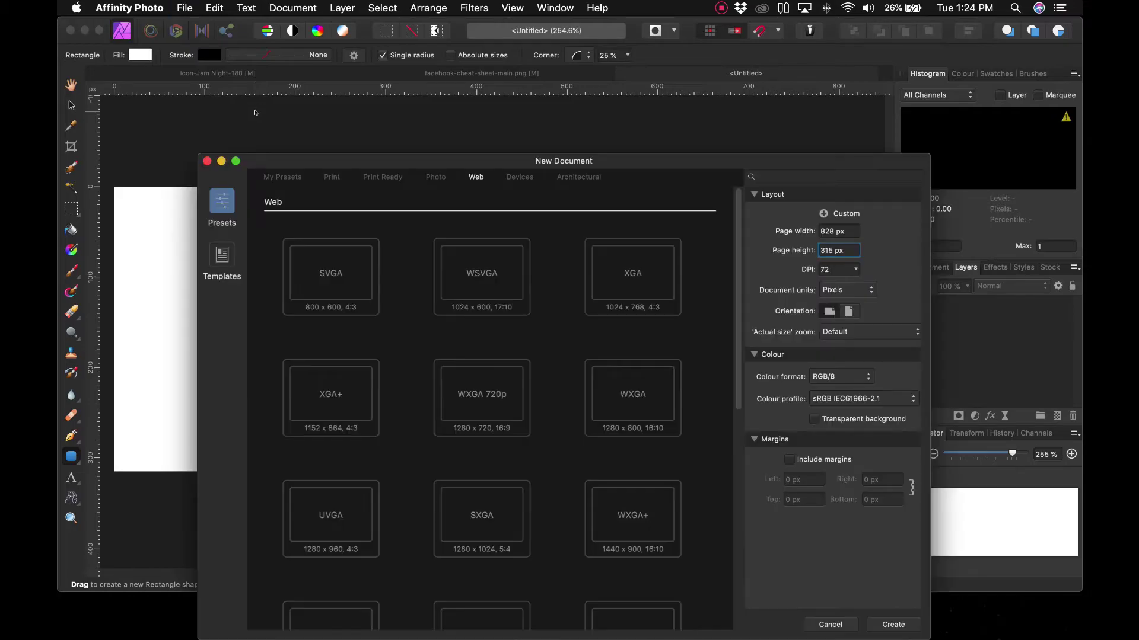
{"action": "left_click", "coordinate": [837, 623]}
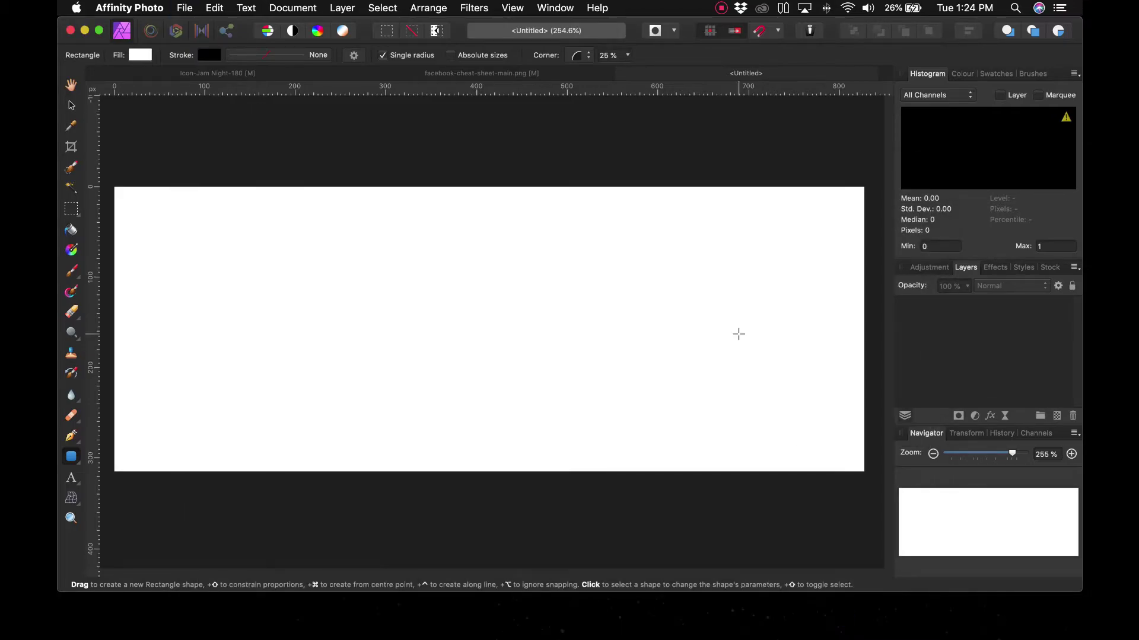
{"action": "left_click", "coordinate": [185, 8]}
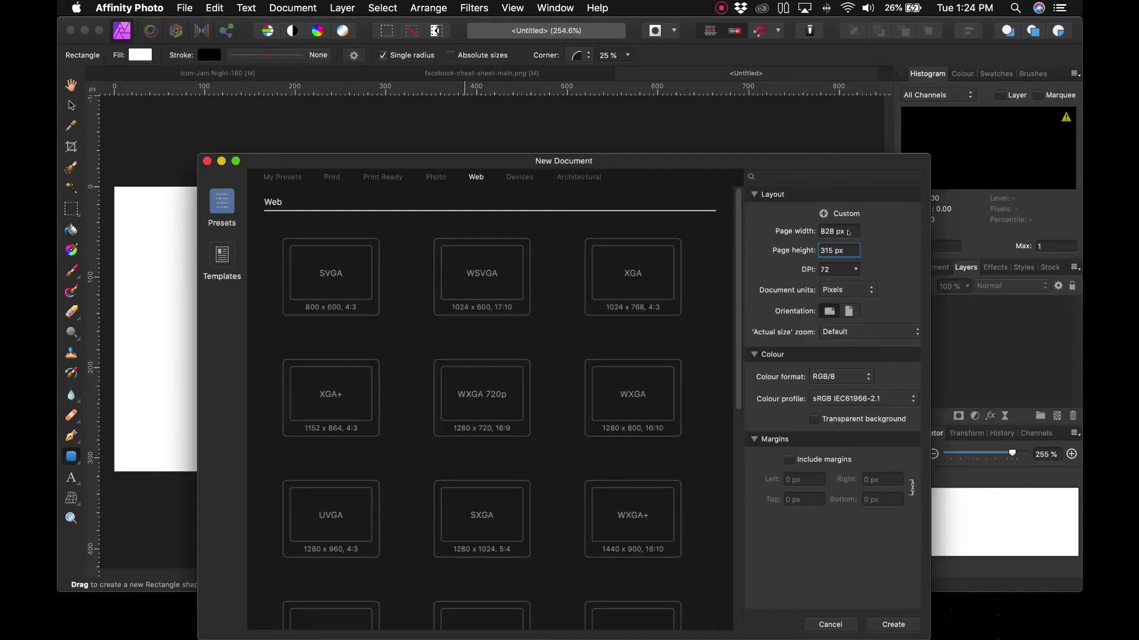
{"action": "left_click", "coordinate": [848, 232]}
{"action": "type", "text": "560"}
{"action": "key", "text": "Tab"}
{"action": "type", "text": "560"}
{"action": "left_click", "coordinate": [892, 626]}
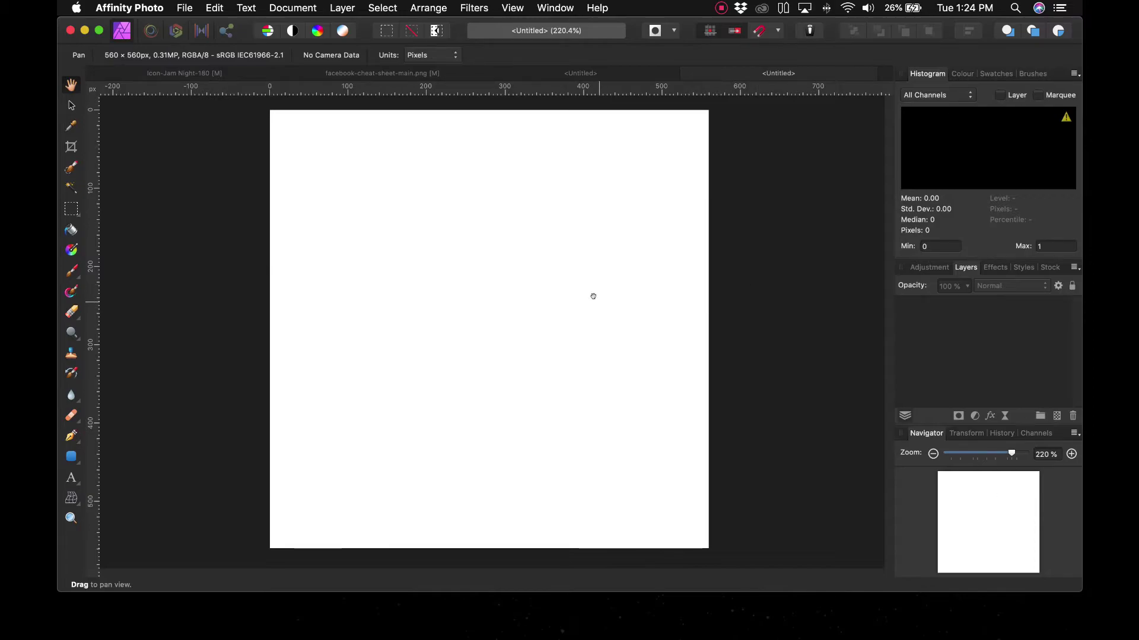
Step: Flood fill the square canvas onto a new pixel layer, then select all and erase it
{"action": "key", "text": "g"}
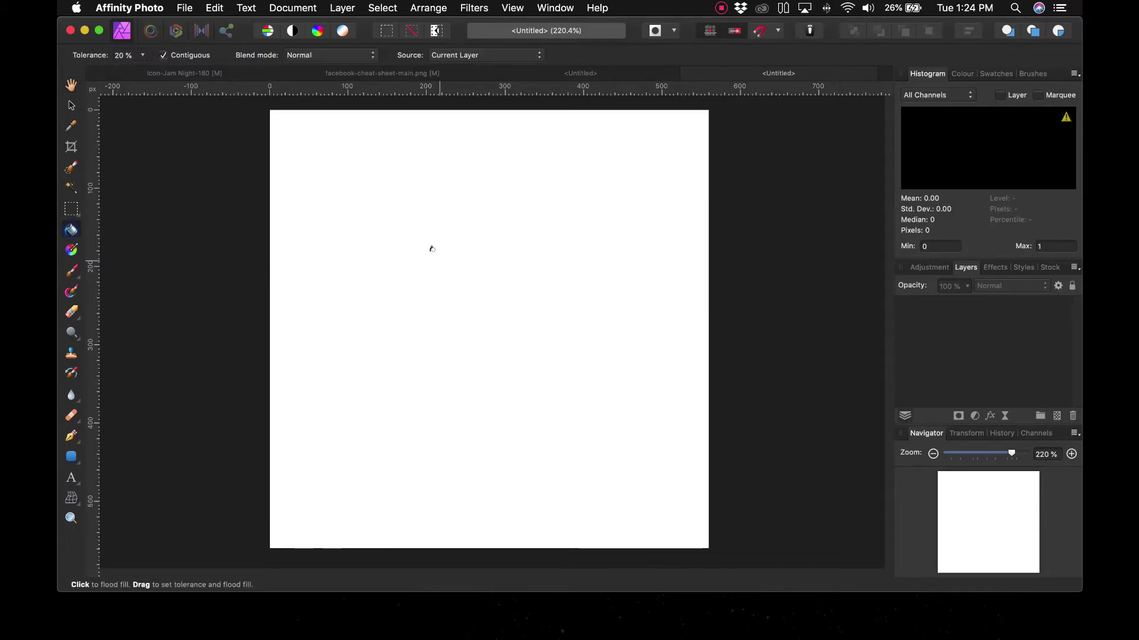
{"action": "left_click", "coordinate": [348, 202]}
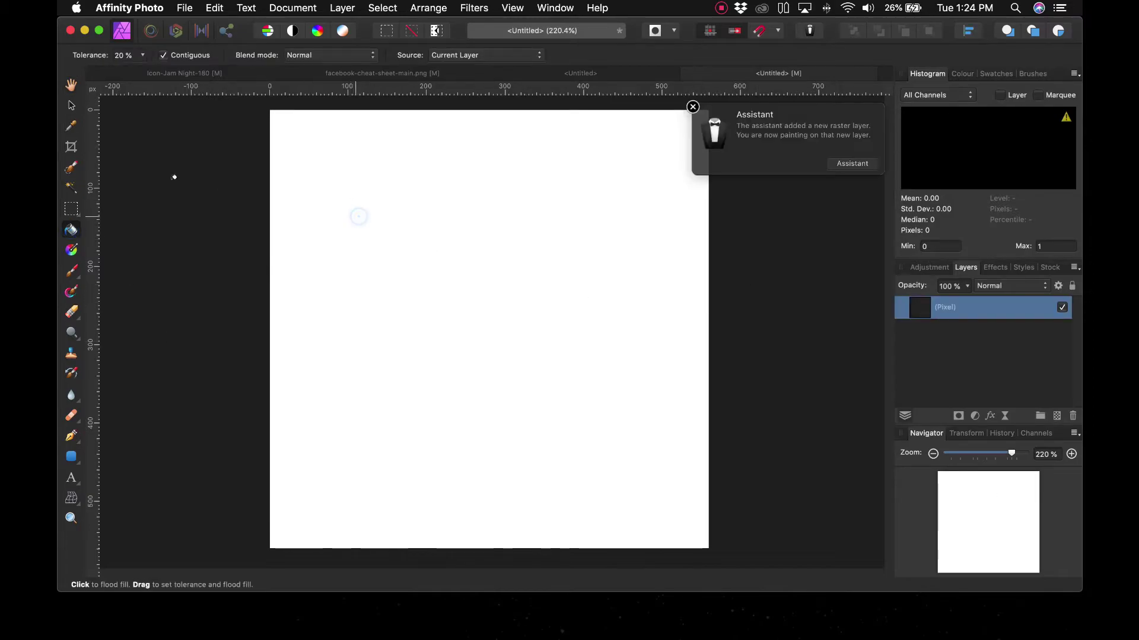
{"action": "left_click", "coordinate": [692, 106]}
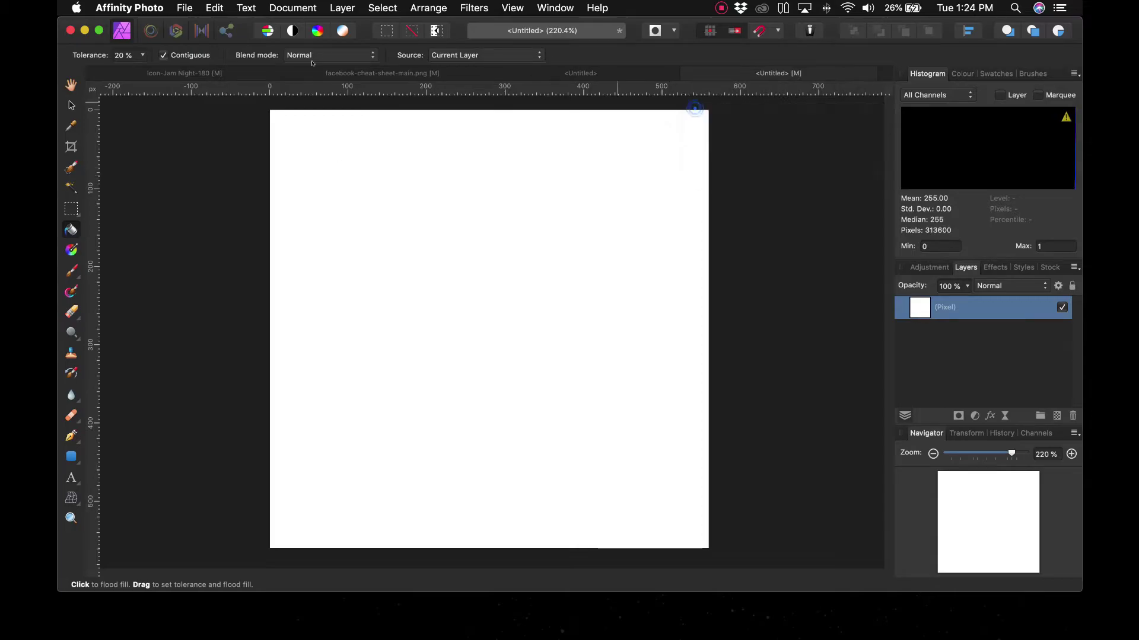
{"action": "left_click", "coordinate": [71, 250]}
{"action": "left_click", "coordinate": [72, 229]}
{"action": "key", "text": "super+a"}
{"action": "key", "text": "BackSpace"}
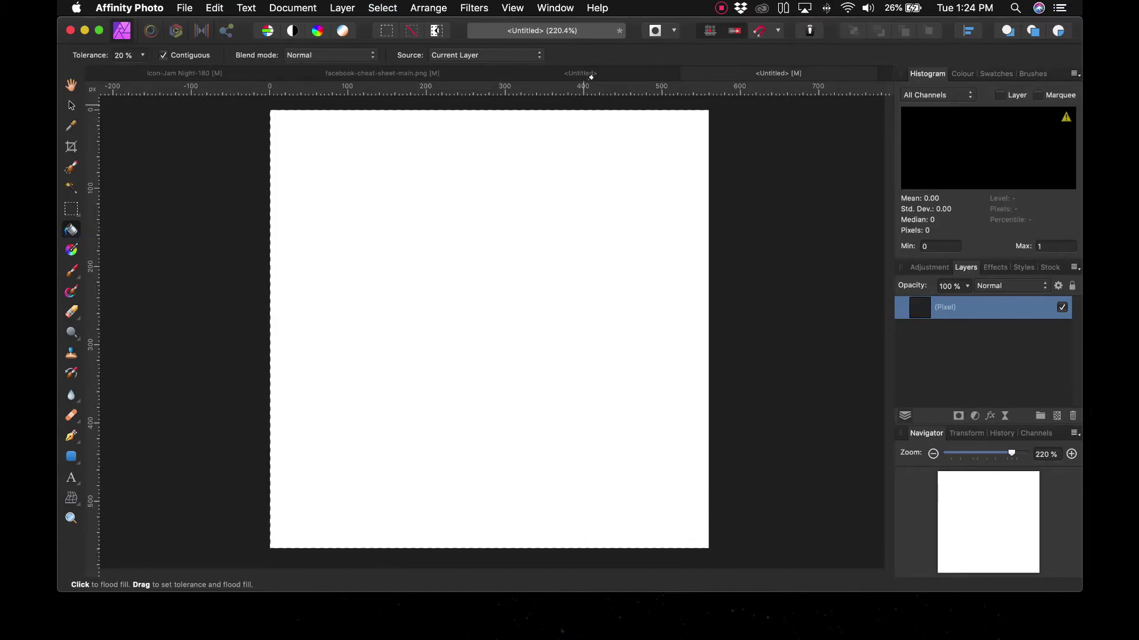
Step: Paste the white square into the 828 × 315 cover document and drag it right toward centre
{"action": "left_click", "coordinate": [562, 75]}
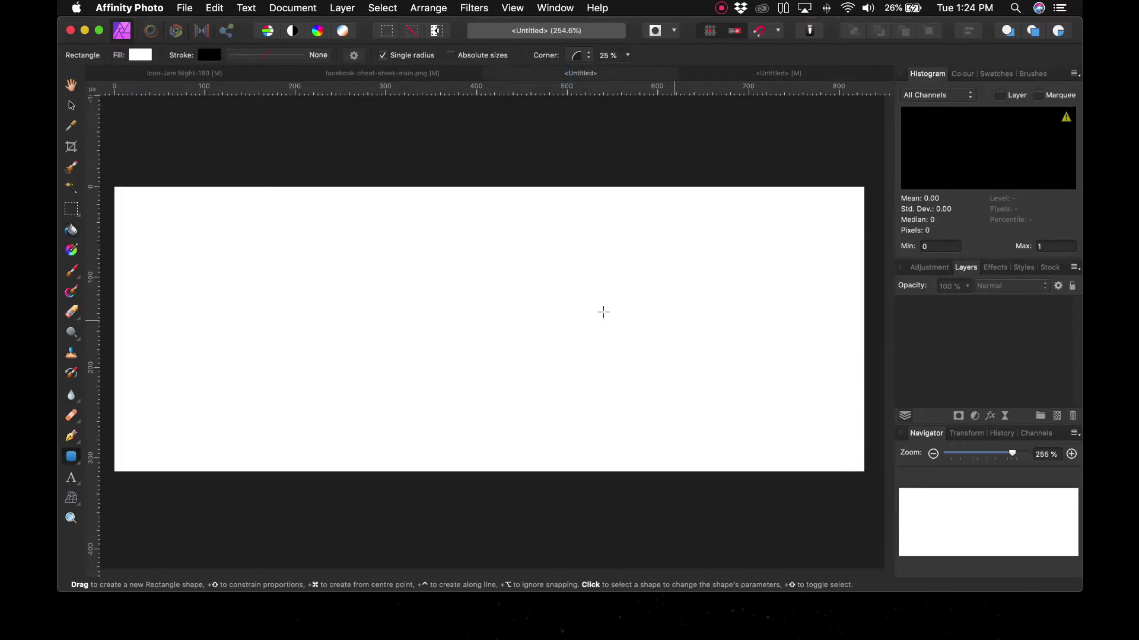
{"action": "left_click", "coordinate": [72, 105]}
{"action": "key", "text": "super+v"}
{"action": "left_click_drag", "start_coordinate": [514, 327], "coordinate": [650, 325]}
Step: Give the pasted square layer a dark green (#005700) Colour Overlay effect
{"action": "left_click", "coordinate": [1013, 348]}
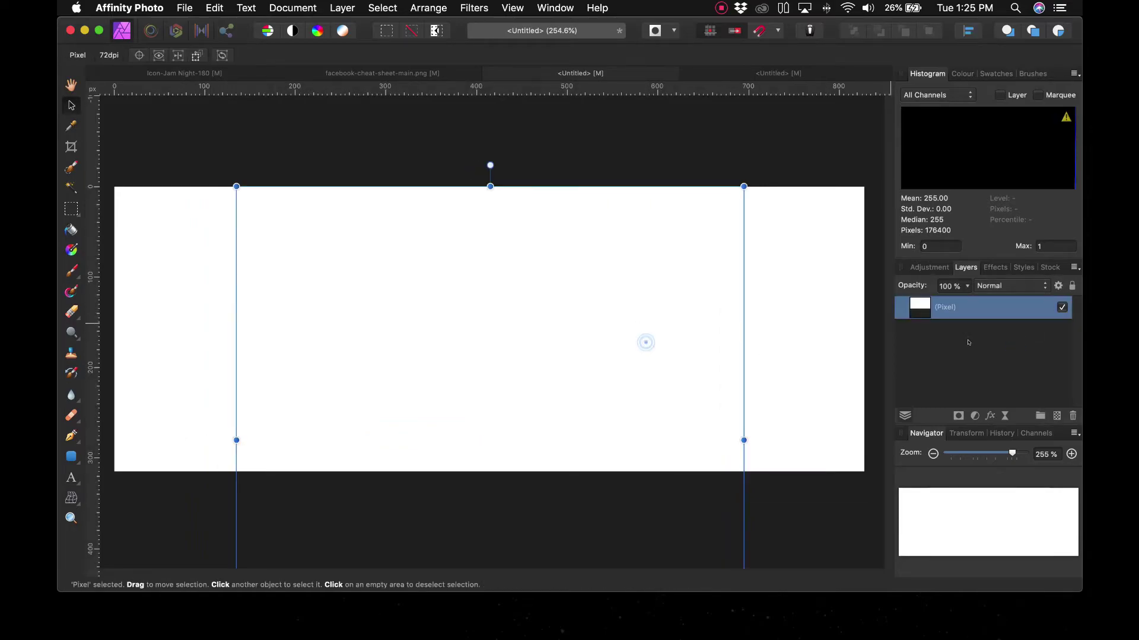
{"action": "left_click", "coordinate": [648, 342]}
{"action": "left_click", "coordinate": [986, 415]}
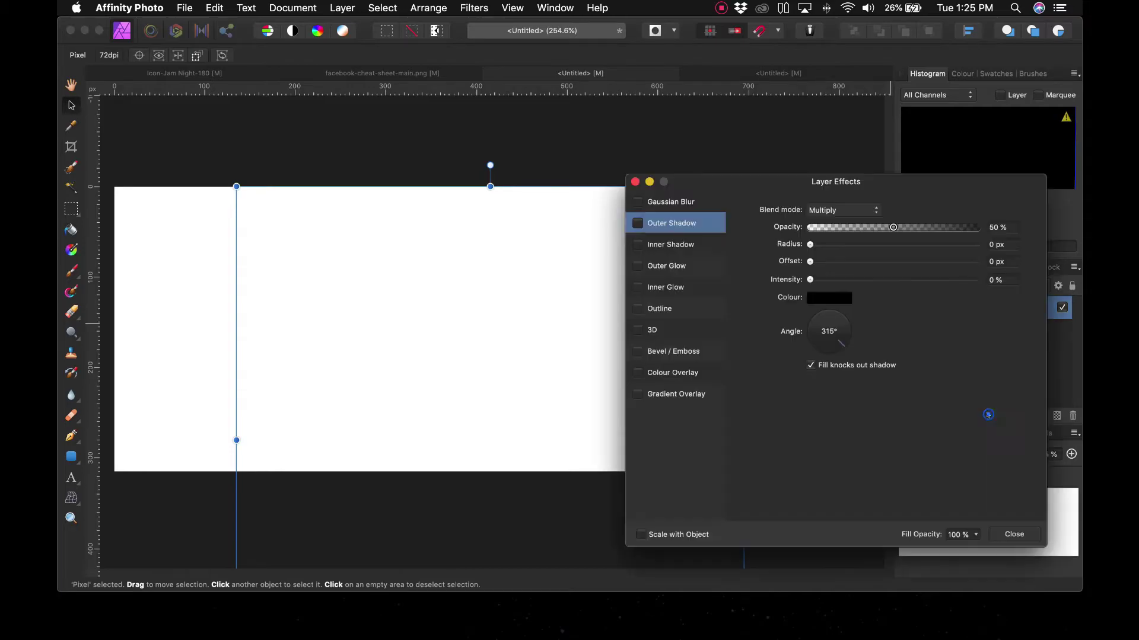
{"action": "left_click", "coordinate": [666, 374]}
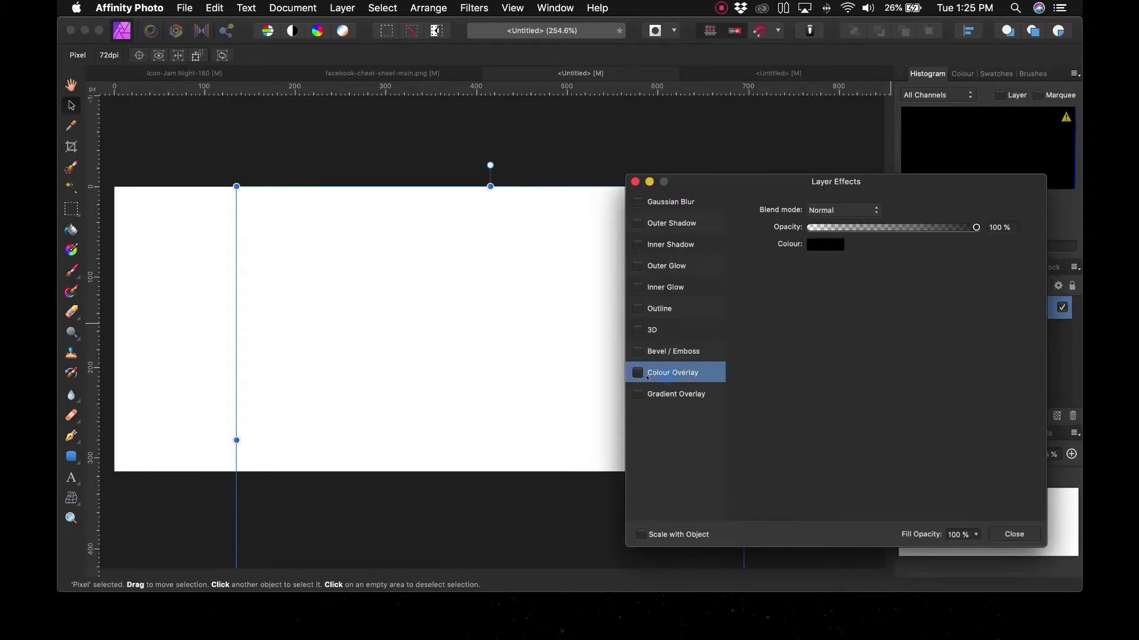
{"action": "left_click", "coordinate": [637, 372]}
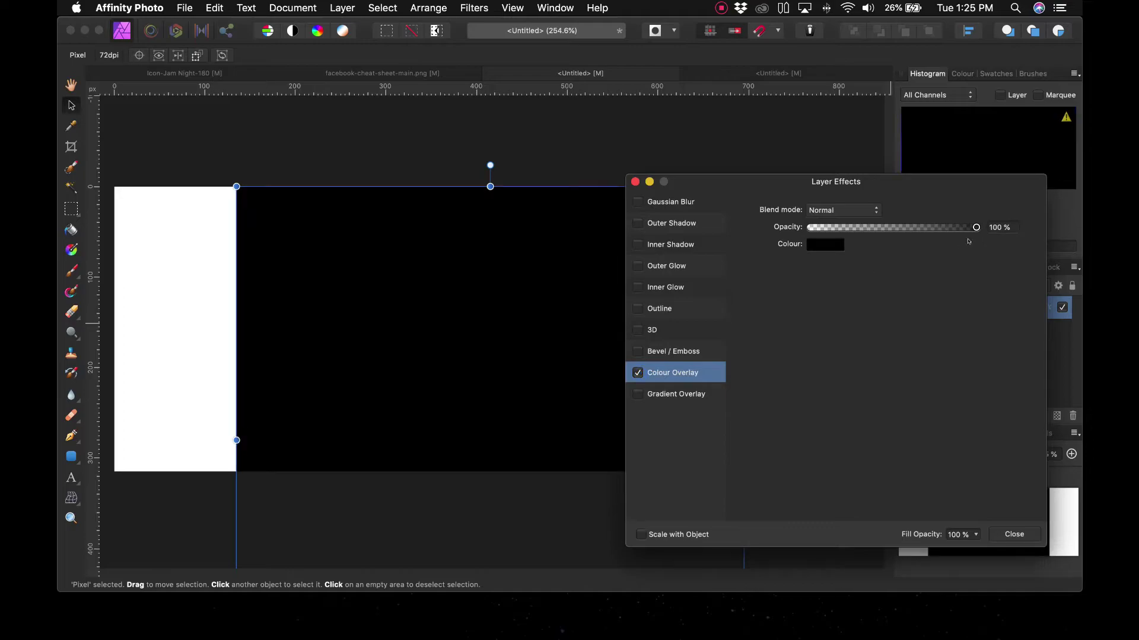
{"action": "left_click", "coordinate": [826, 243]}
{"action": "left_click", "coordinate": [826, 244]}
{"action": "left_click", "coordinate": [854, 300]}
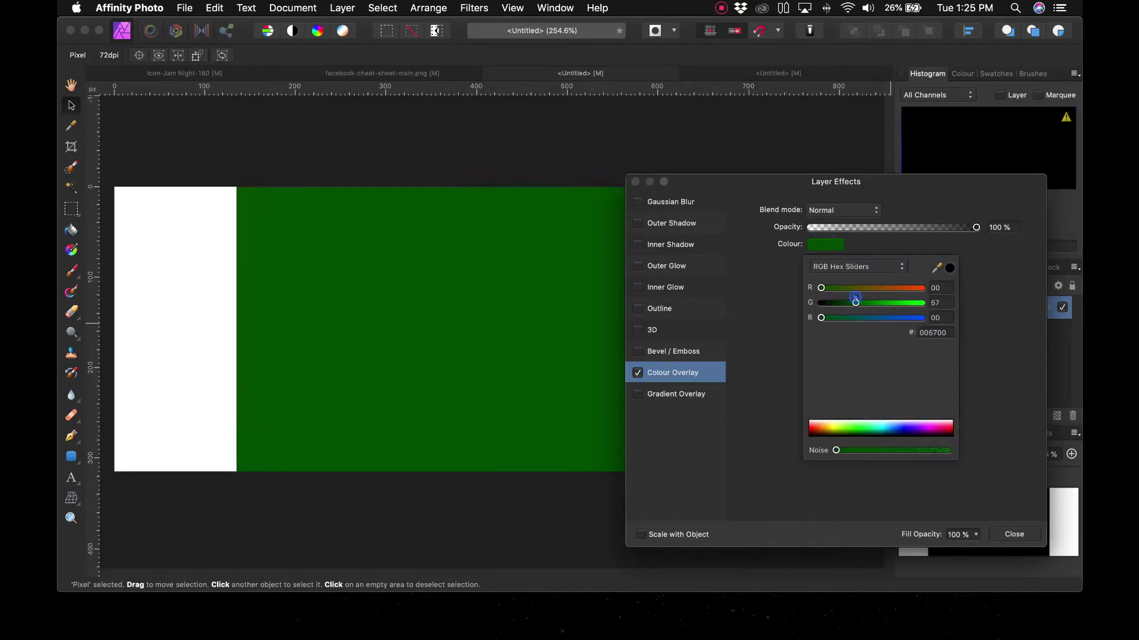
{"action": "left_click", "coordinate": [868, 485]}
{"action": "left_click", "coordinate": [1014, 534]}
Step: Nudge the green block, add vertical guides at its left and right edges, and hide it
{"action": "left_click_drag", "start_coordinate": [622, 338], "coordinate": [626, 339]}
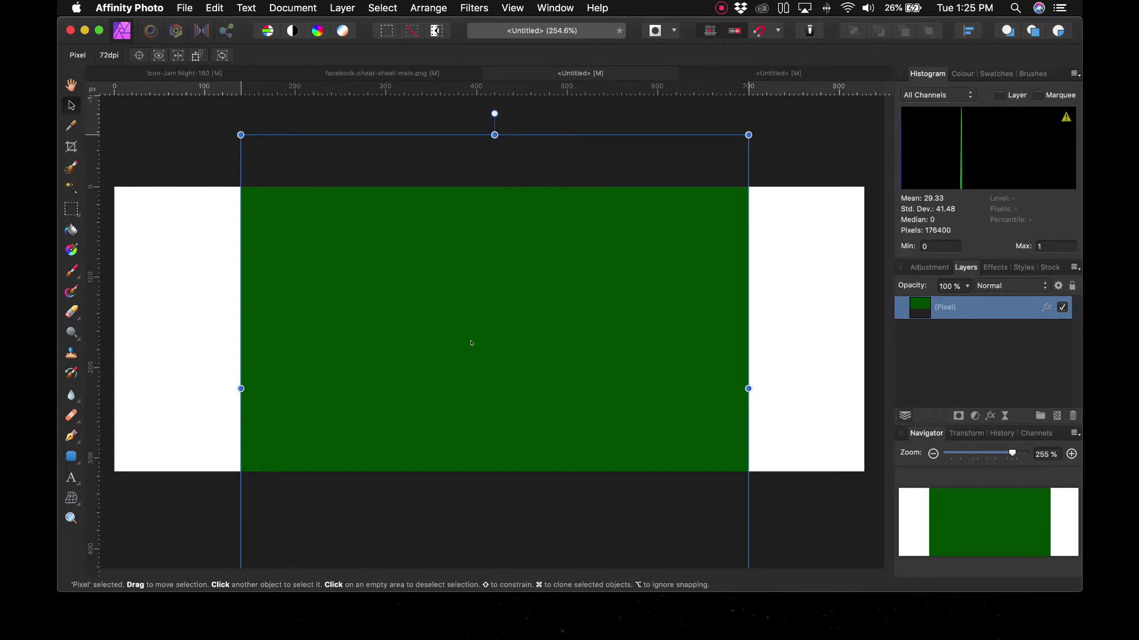
{"action": "mouse_move", "coordinate": [93, 468]}
{"action": "left_mouse_down"}
{"action": "mouse_move", "coordinate": [218, 473]}
{"action": "mouse_move", "coordinate": [100, 473]}
{"action": "left_mouse_up"}
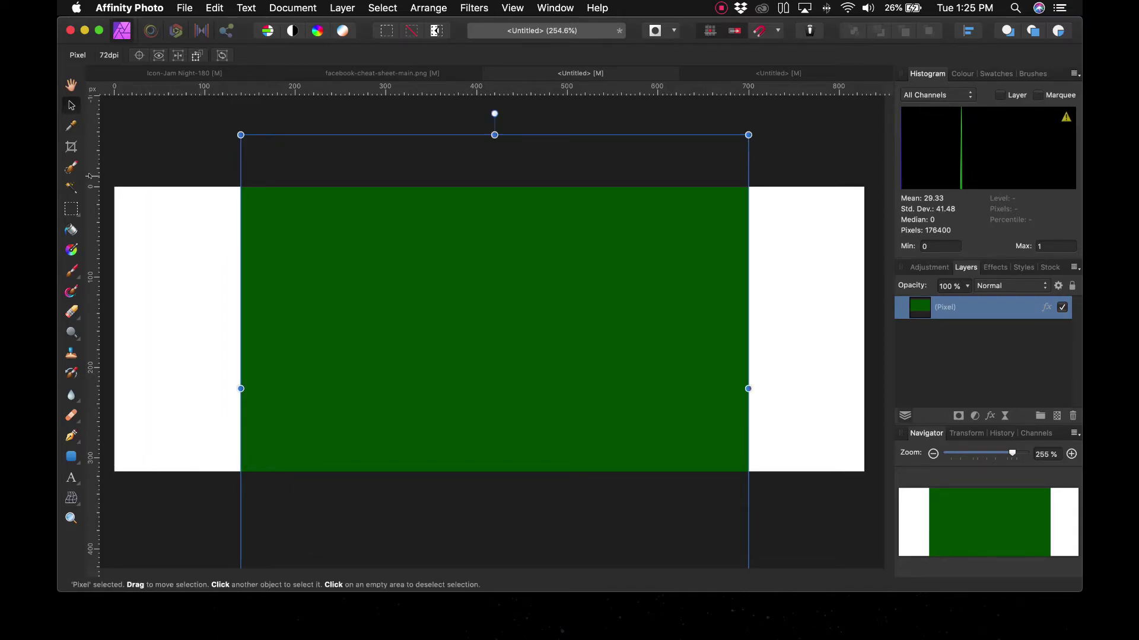
{"action": "left_click_drag", "start_coordinate": [92, 175], "coordinate": [240, 193]}
{"action": "left_click_drag", "start_coordinate": [89, 477], "coordinate": [732, 472]}
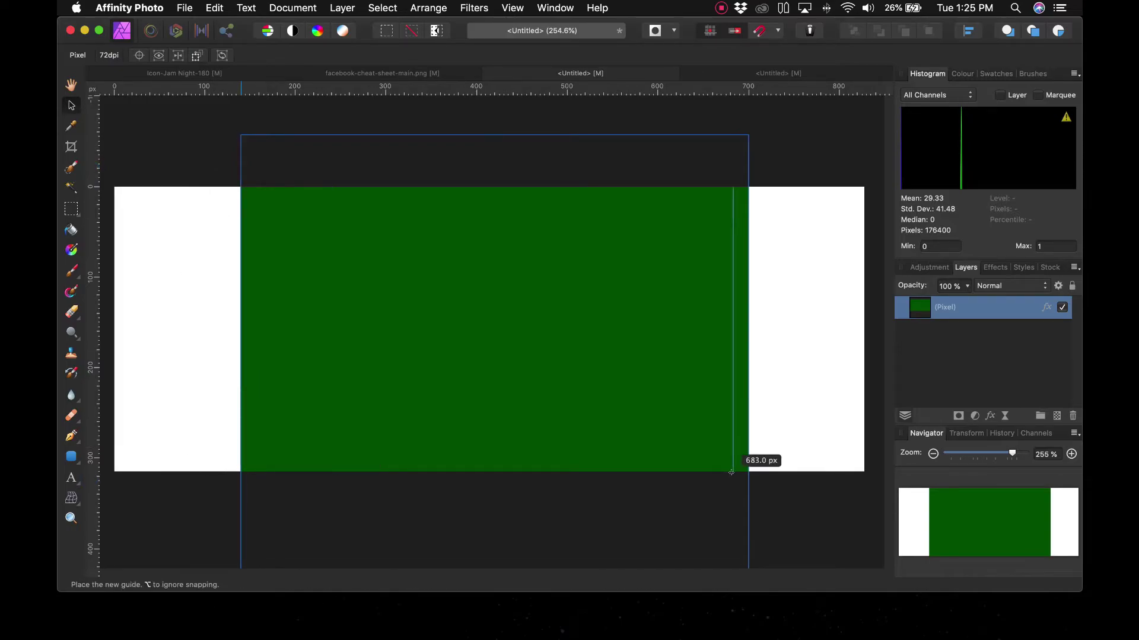
{"action": "left_click_drag", "start_coordinate": [732, 473], "coordinate": [748, 473]}
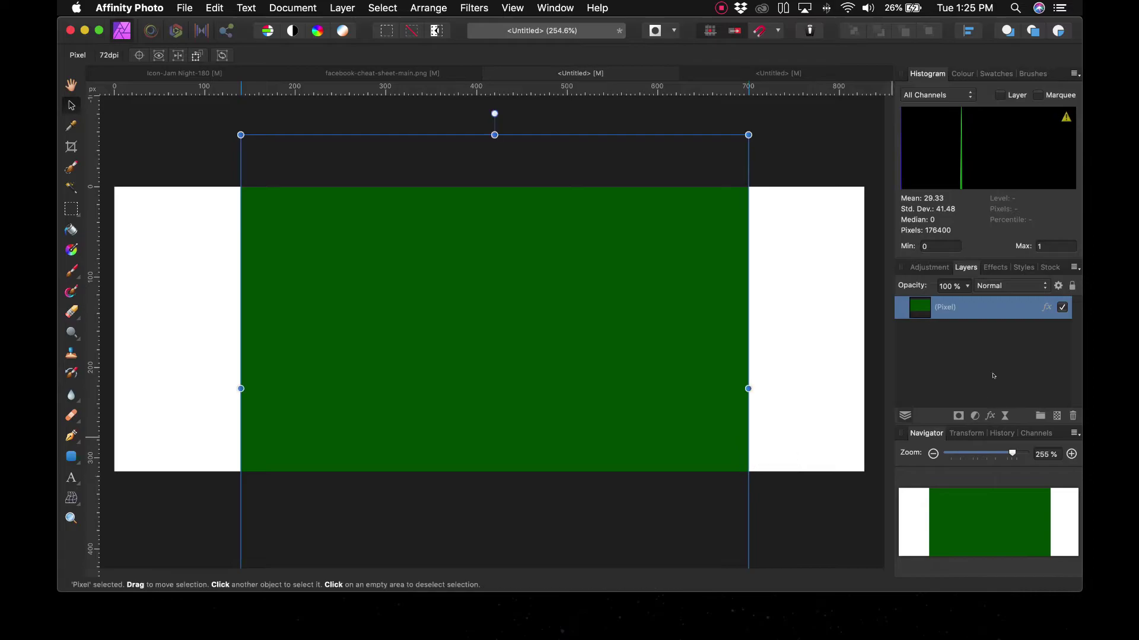
{"action": "left_click", "coordinate": [1062, 308]}
{"action": "left_click", "coordinate": [847, 351]}
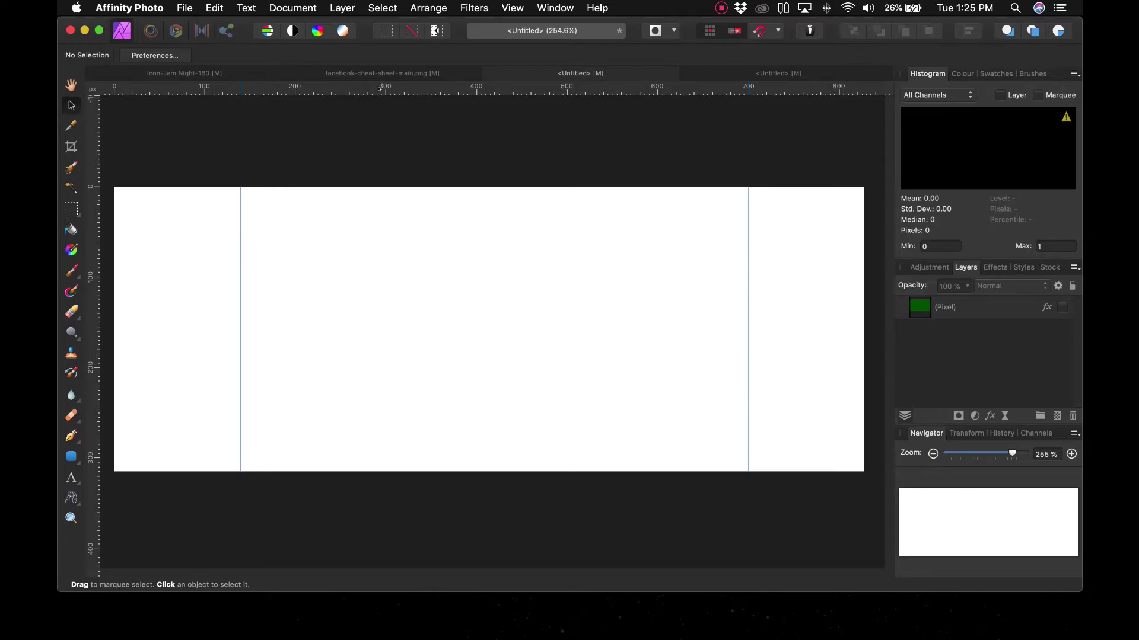
Step: Cycle through the open document tabs, ending back on Icon-Jam Night-180
{"action": "left_click", "coordinate": [218, 74]}
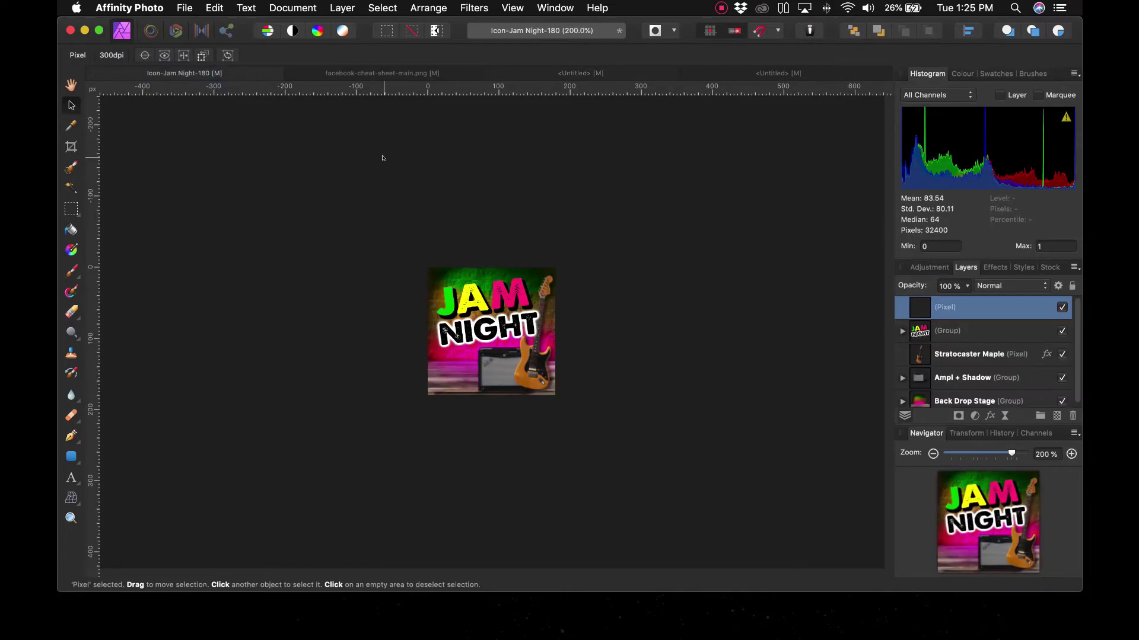
{"action": "left_click", "coordinate": [749, 72]}
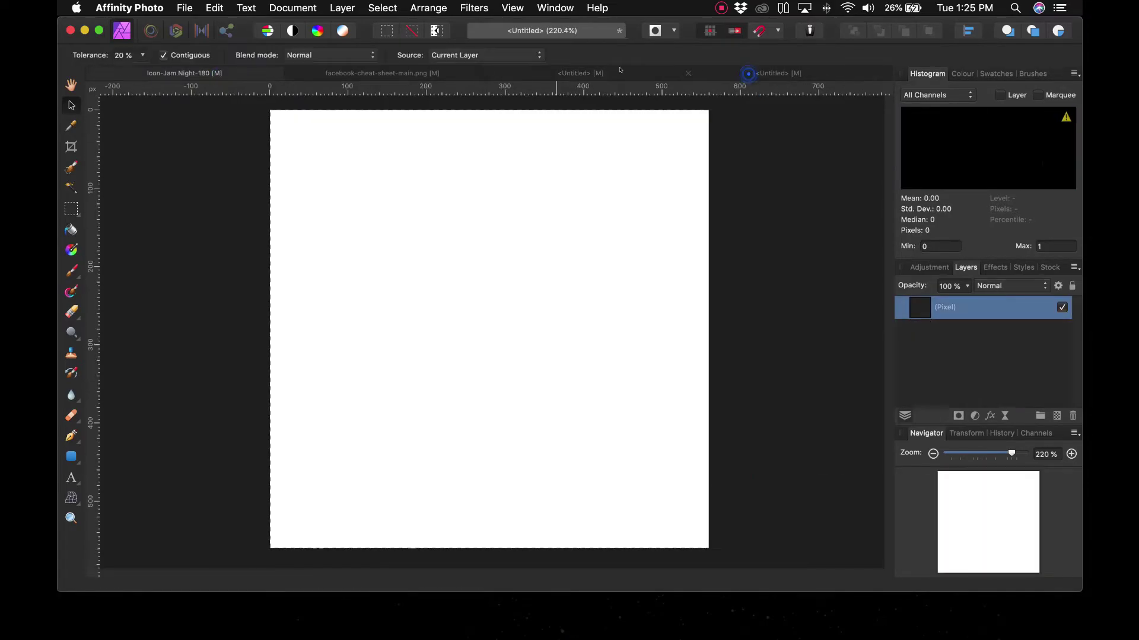
{"action": "left_click", "coordinate": [616, 71]}
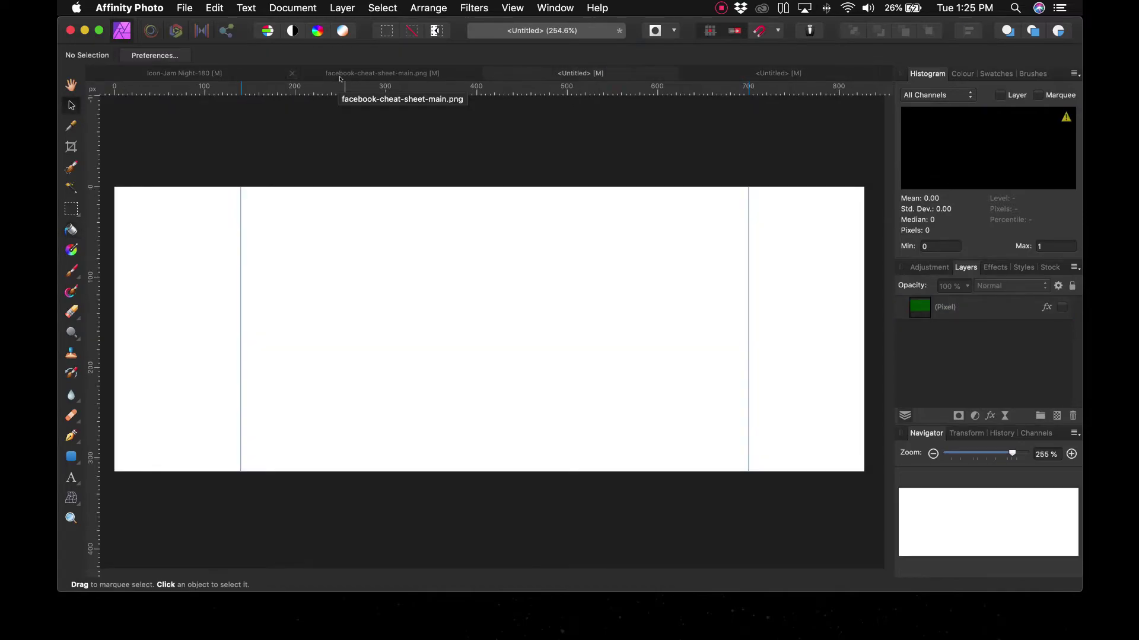
{"action": "left_click", "coordinate": [357, 75]}
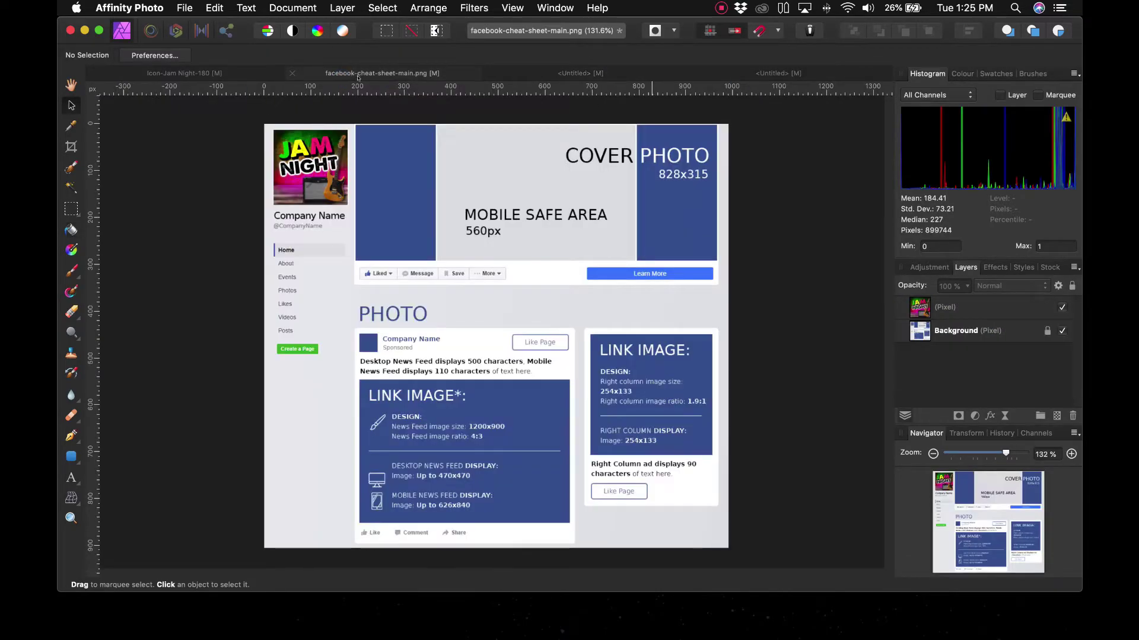
{"action": "left_click", "coordinate": [218, 73]}
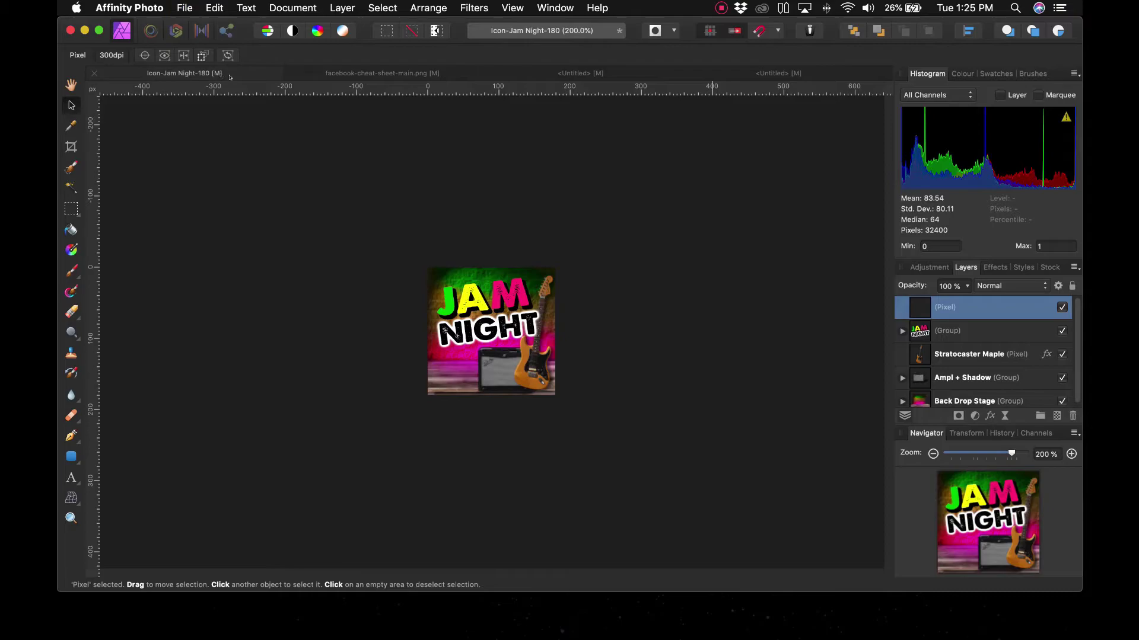
Step: Open Jam Night Original 3000px and select the Back Drop Stage layer group
{"action": "left_click", "coordinate": [494, 149]}
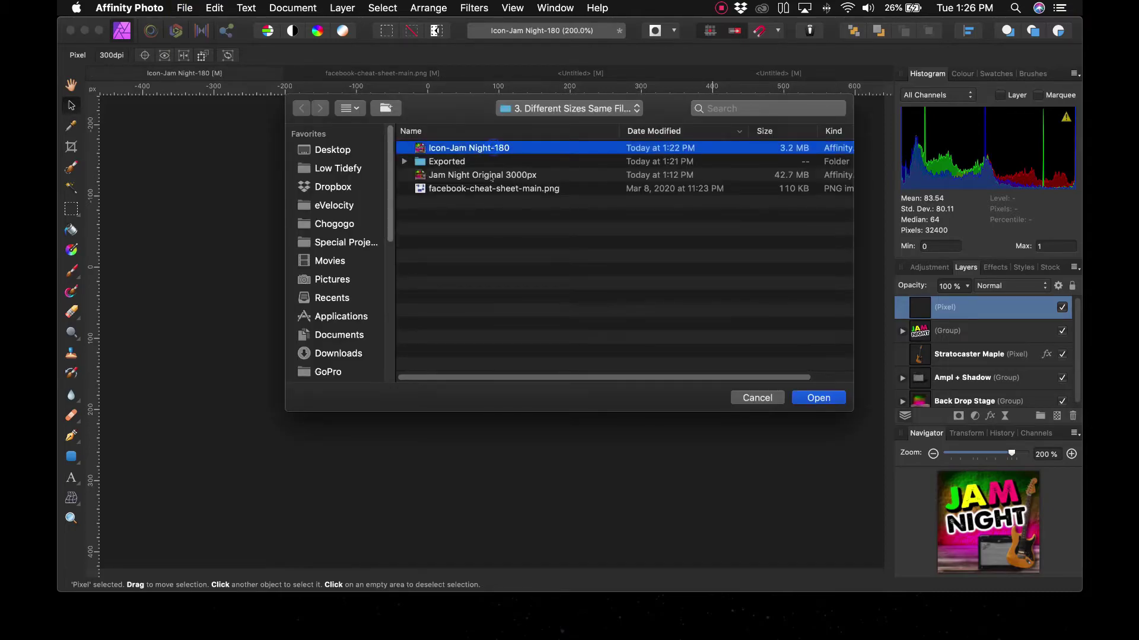
{"action": "left_click", "coordinate": [493, 175]}
{"action": "left_click", "coordinate": [803, 396]}
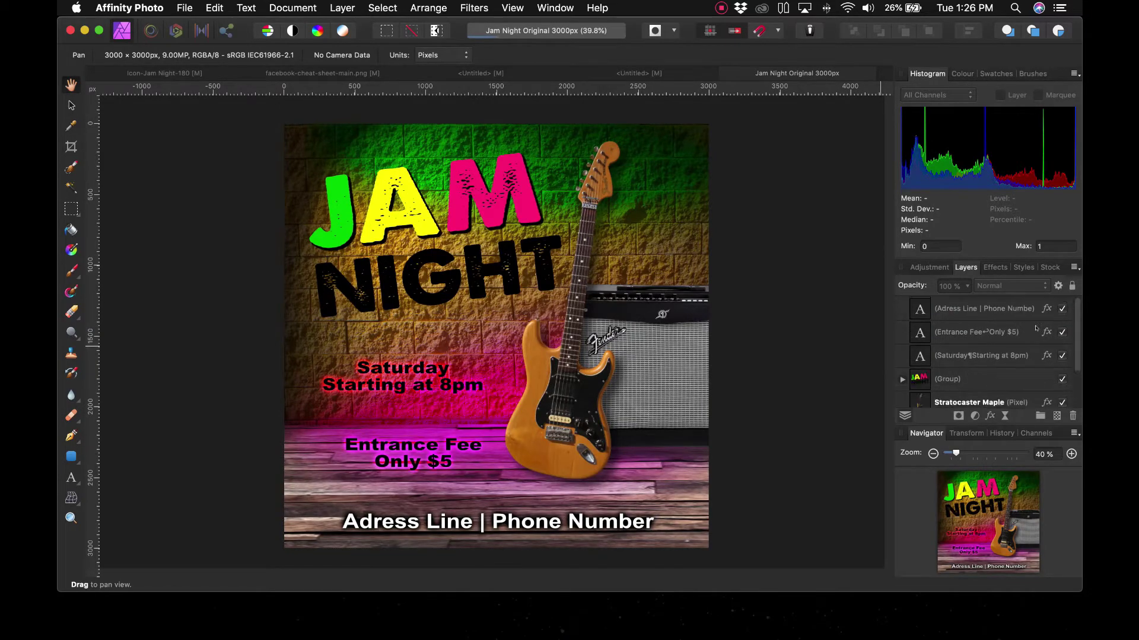
{"action": "scroll", "coordinate": [1050, 355], "scroll_direction": "down", "scroll_amount": 2}
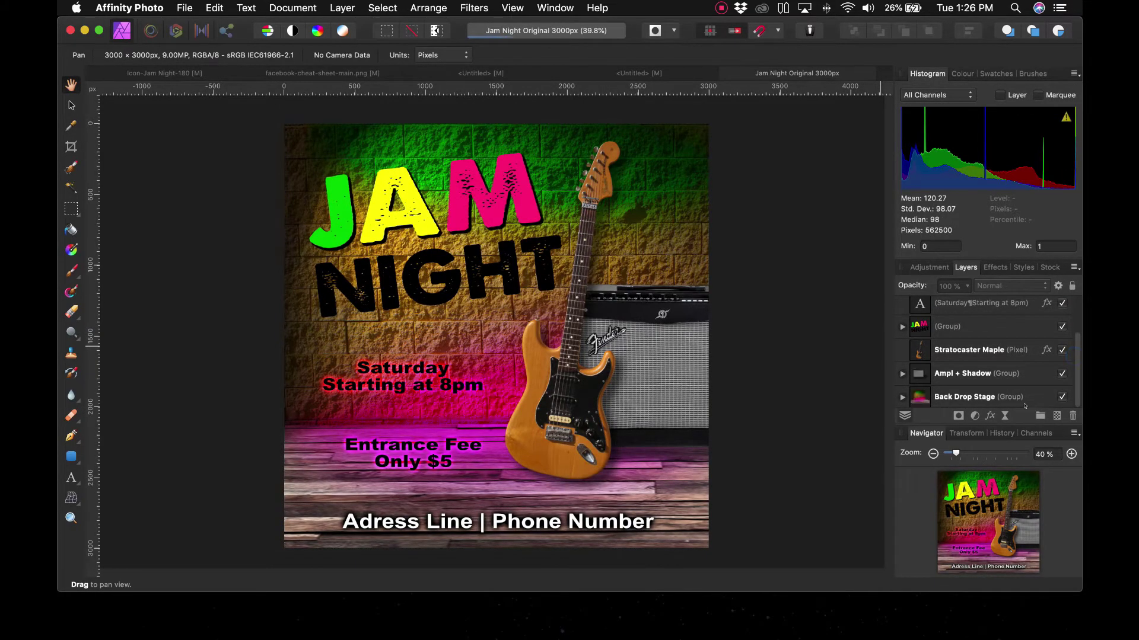
{"action": "left_click", "coordinate": [1011, 392]}
{"action": "scroll", "coordinate": [1009, 391], "scroll_direction": "up", "scroll_amount": 3}
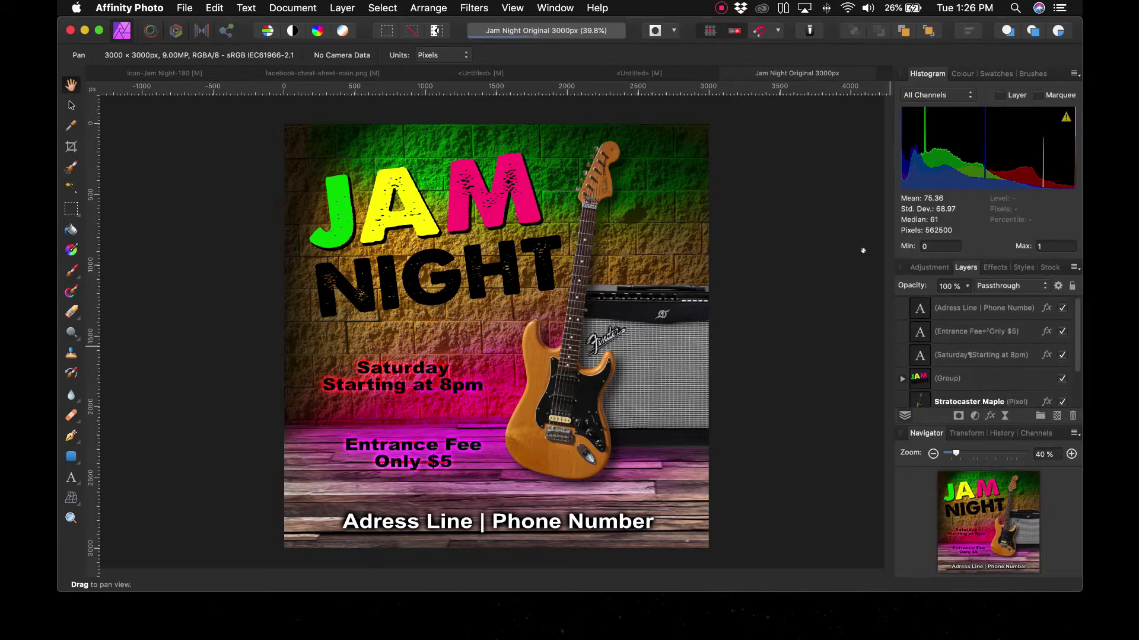
{"action": "scroll", "coordinate": [1019, 363], "scroll_direction": "down", "scroll_amount": 2}
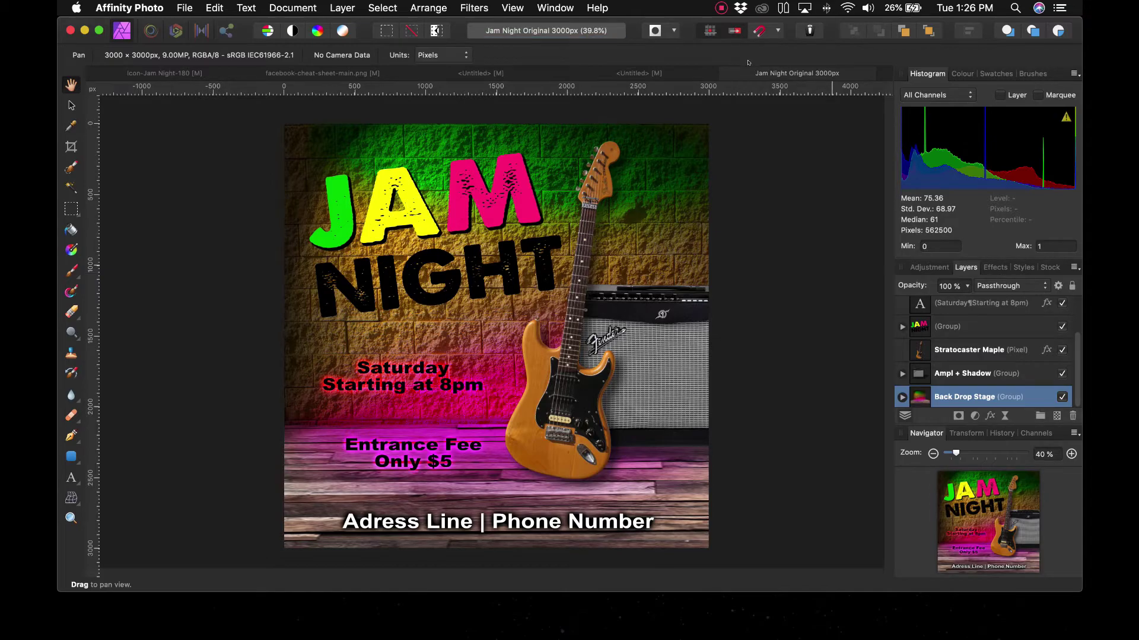
Step: Switch to the wide cover document and save it as Cover-Facebook-Jamnight
{"action": "key", "text": "ctrl+Tab"}
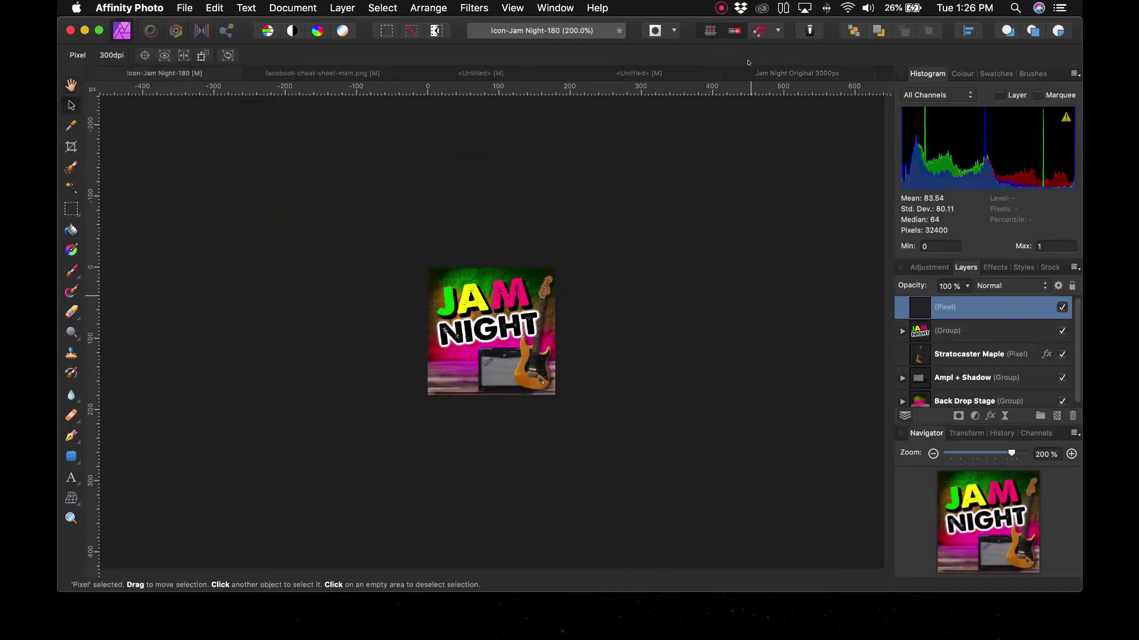
{"action": "key", "text": "ctrl+Tab"}
{"action": "key", "text": "ctrl+Tab"}
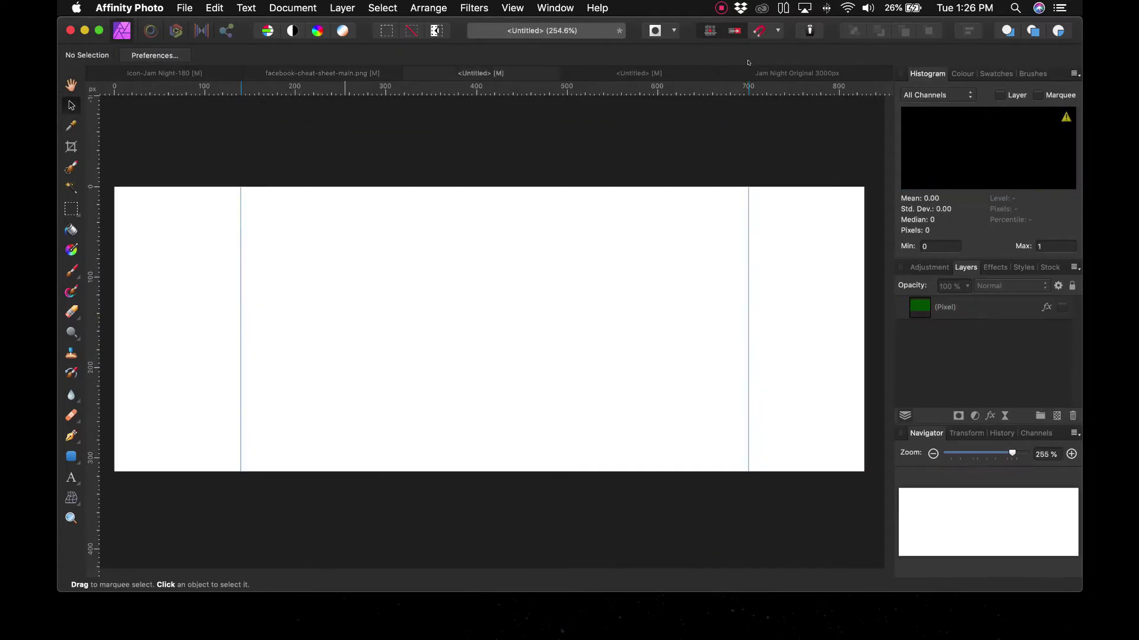
{"action": "left_click", "coordinate": [185, 7]}
{"action": "left_click", "coordinate": [600, 230]}
{"action": "key", "text": "ctrl+s"}
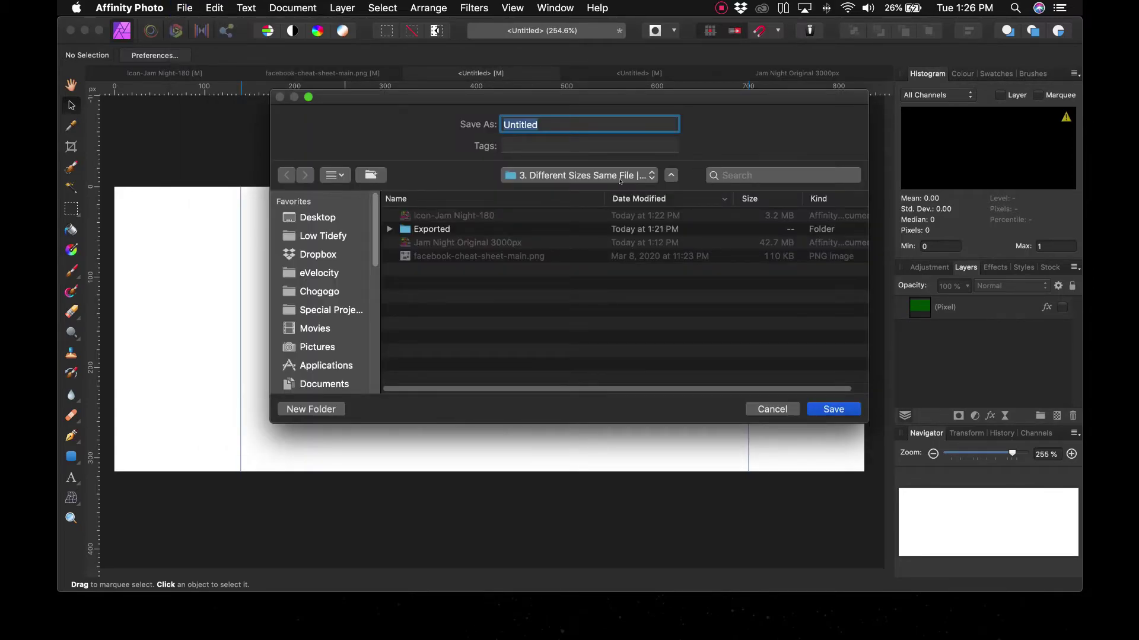
{"action": "type", "text": "Cover-Facebook-"}
{"action": "type", "text": "Jamnight"}
{"action": "key", "text": "Return"}
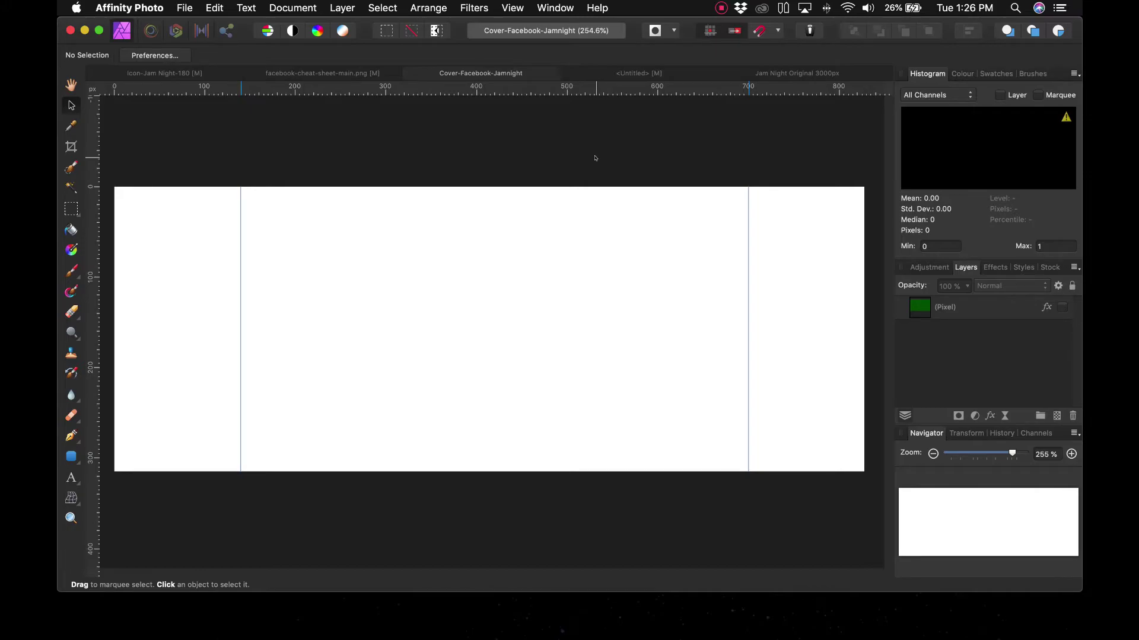
{"action": "left_click", "coordinate": [184, 8]}
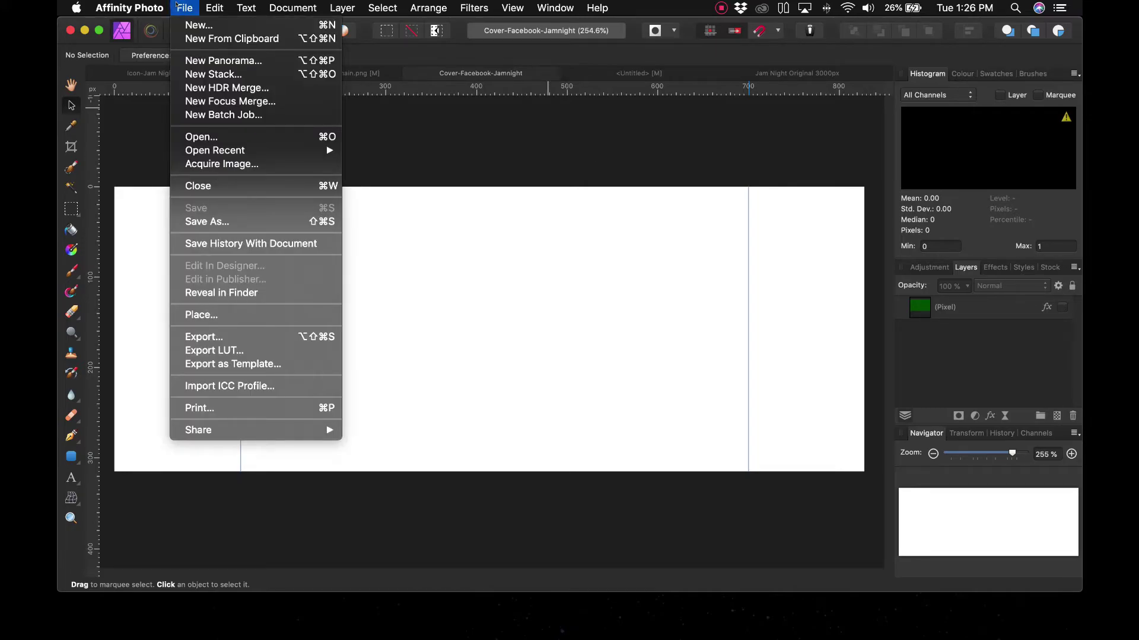
{"action": "left_click", "coordinate": [448, 265]}
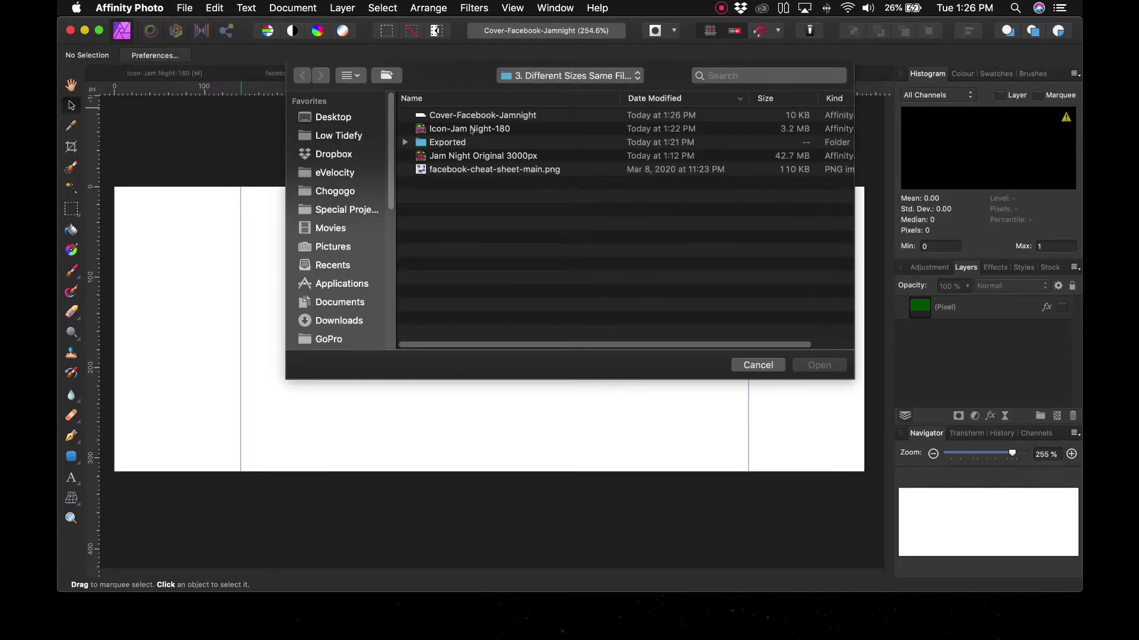
{"action": "left_click", "coordinate": [466, 157]}
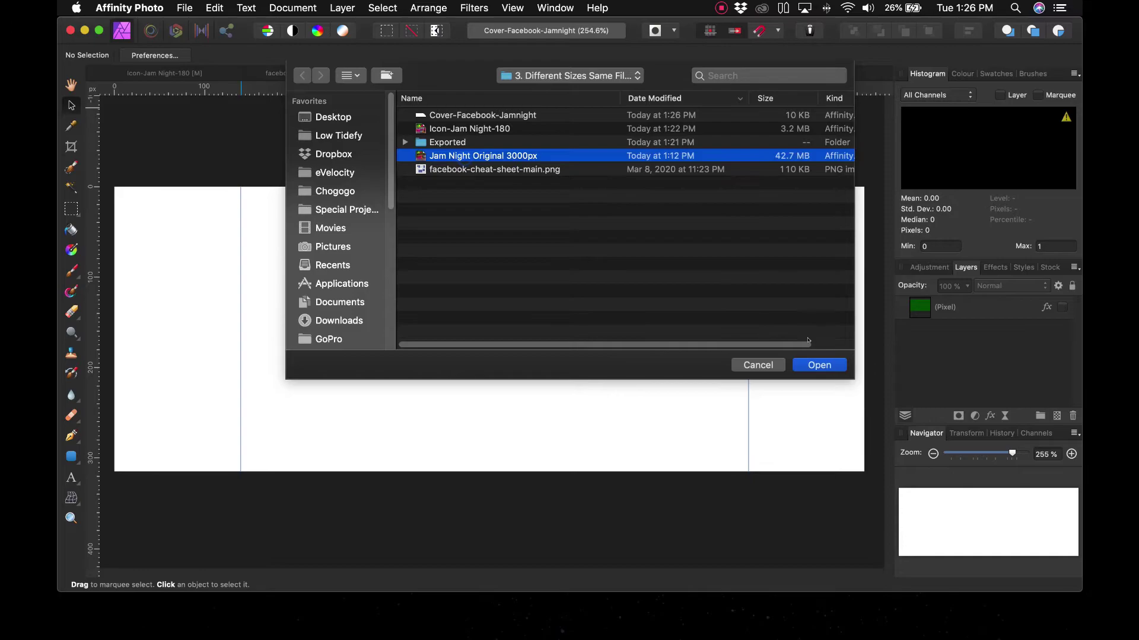
{"action": "left_click", "coordinate": [805, 363]}
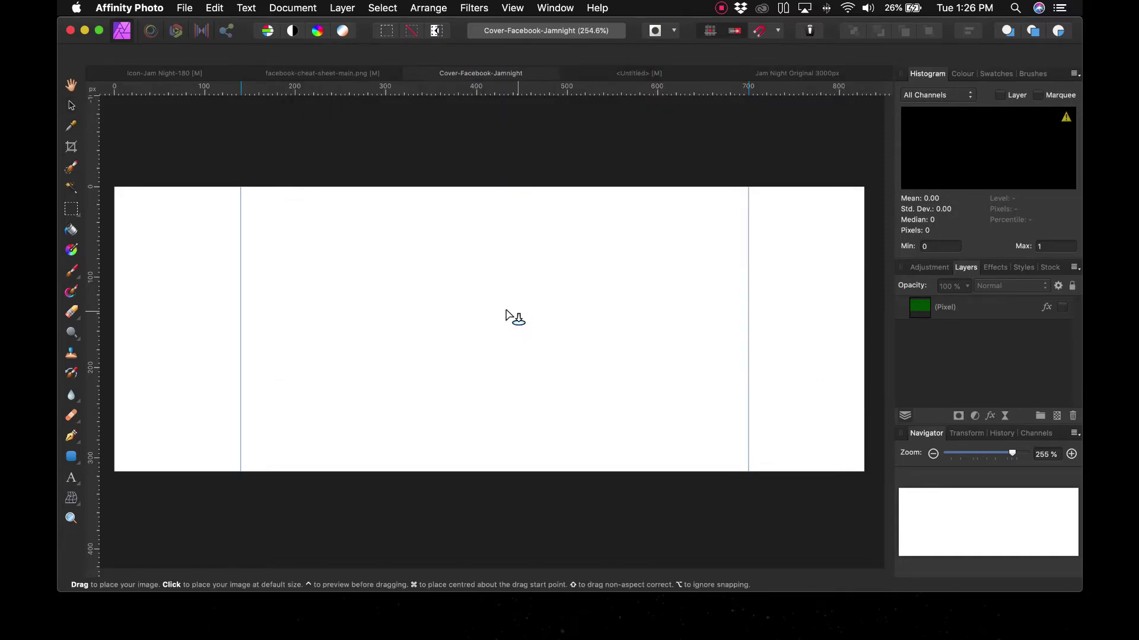
{"action": "left_click", "coordinate": [506, 311]}
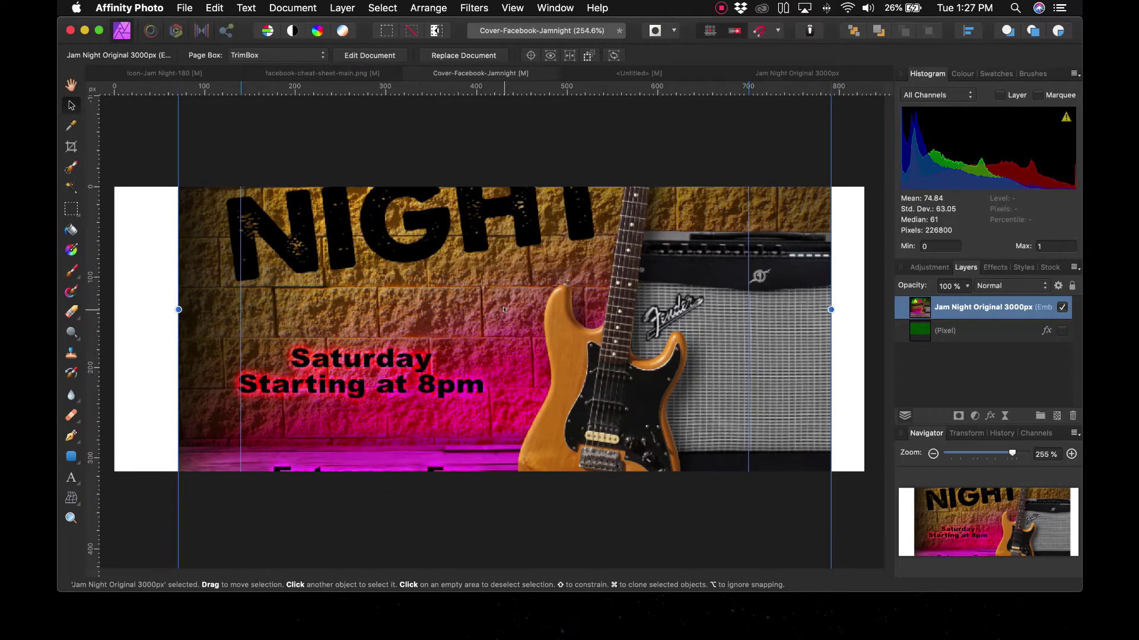
{"action": "key", "text": "Delete"}
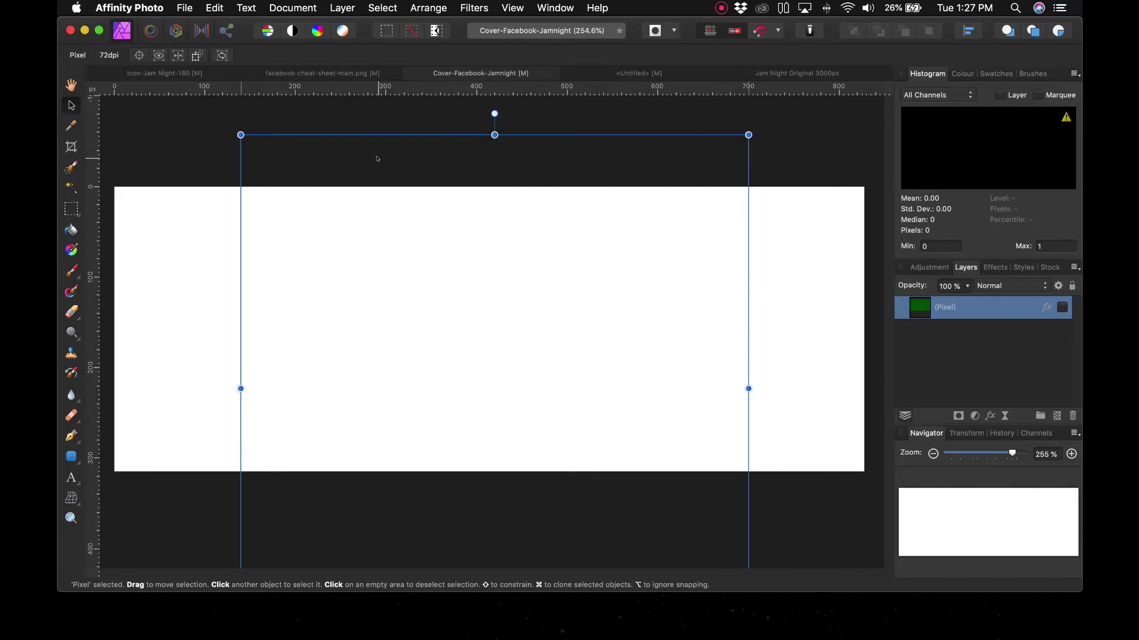
Step: Group all the Jam Night Original poster's layers and copy the group
{"action": "left_click", "coordinate": [776, 75]}
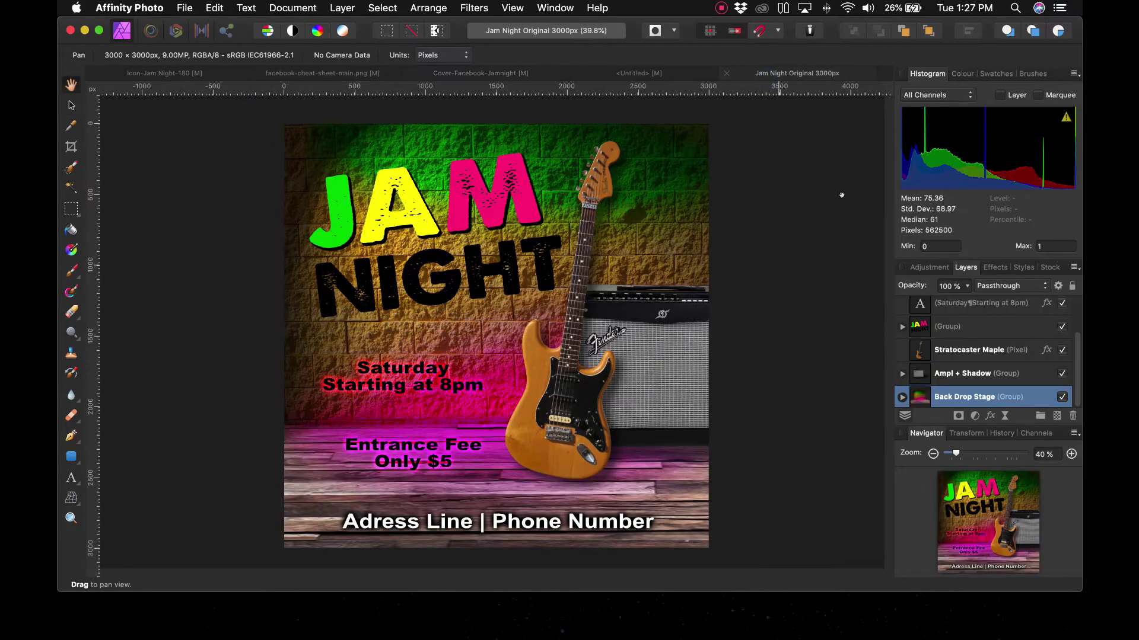
{"action": "left_click", "coordinate": [979, 311]}
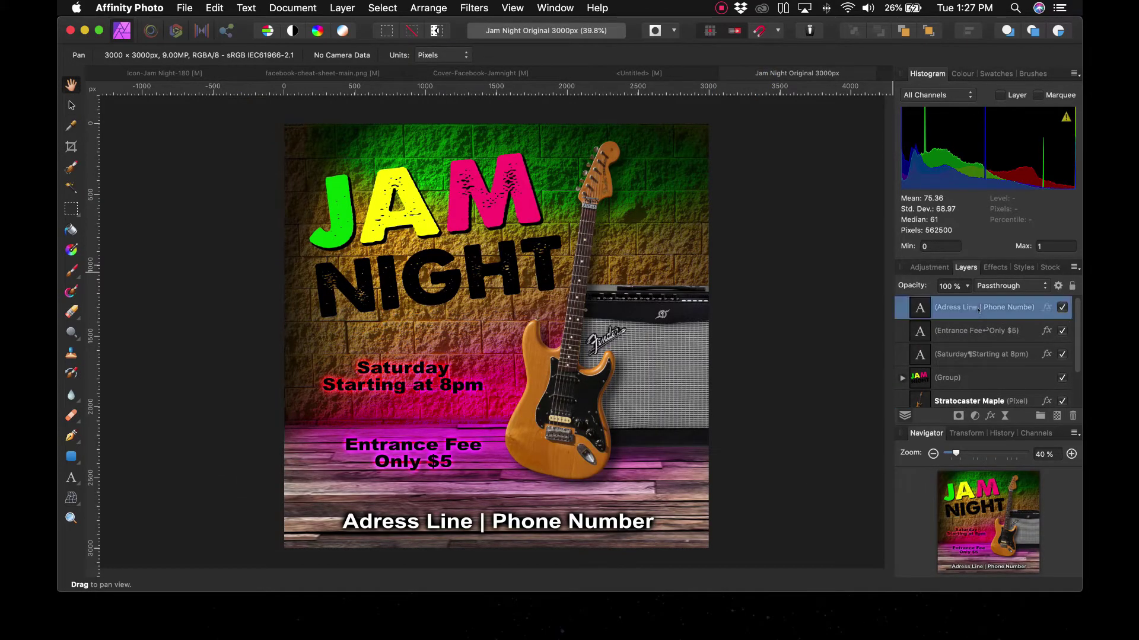
{"action": "scroll", "coordinate": [965, 374], "scroll_direction": "down", "scroll_amount": 3}
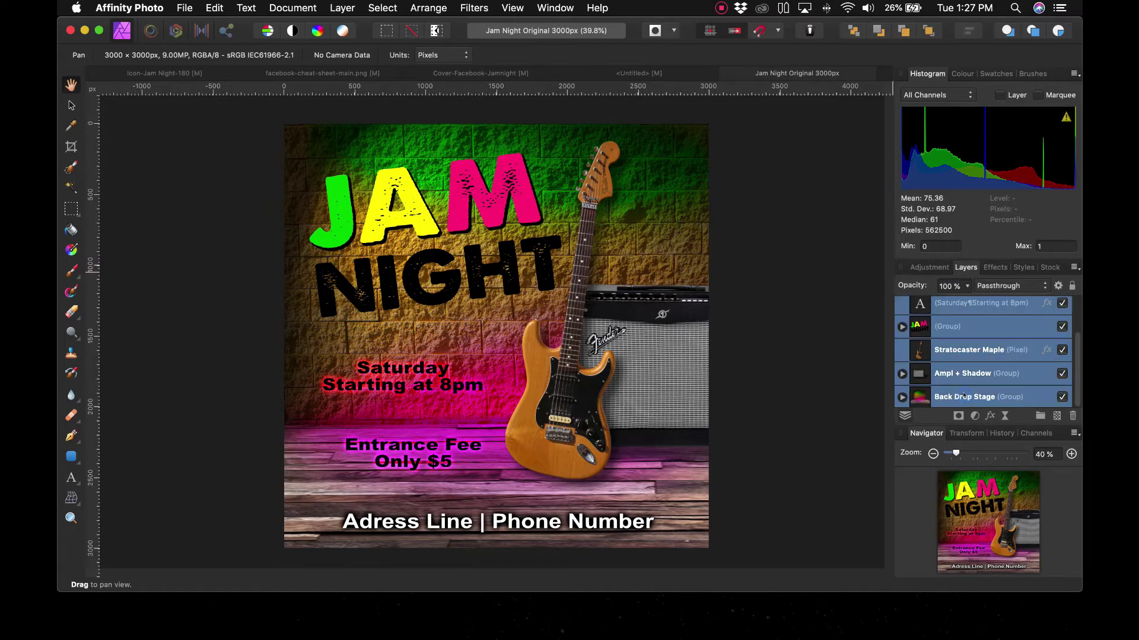
{"action": "key", "text": "super+g"}
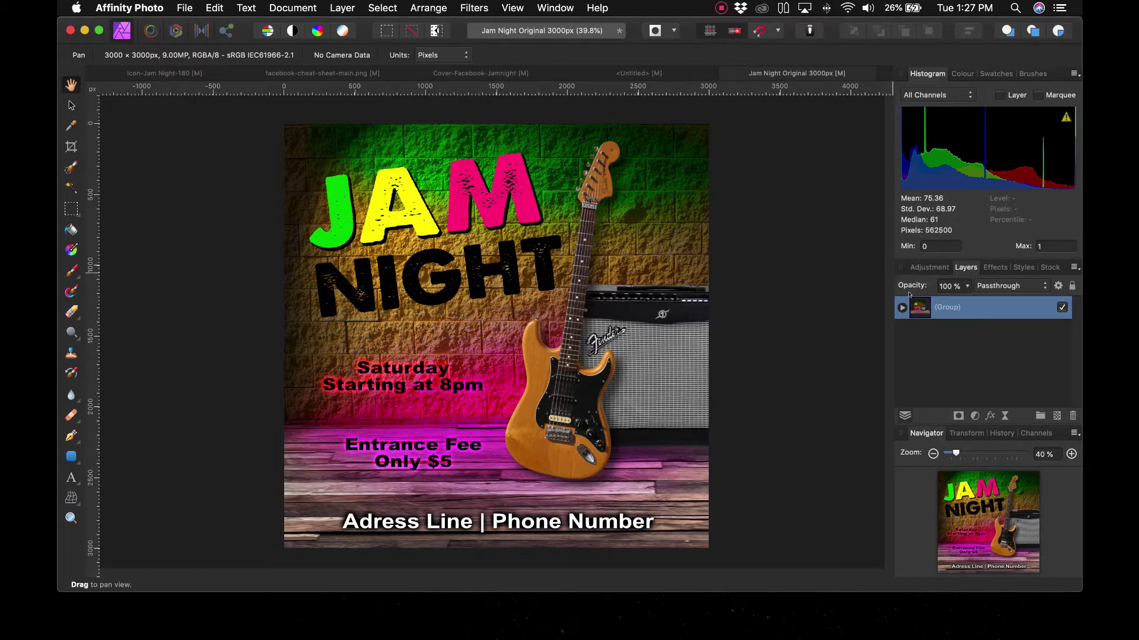
{"action": "right_click", "coordinate": [961, 307]}
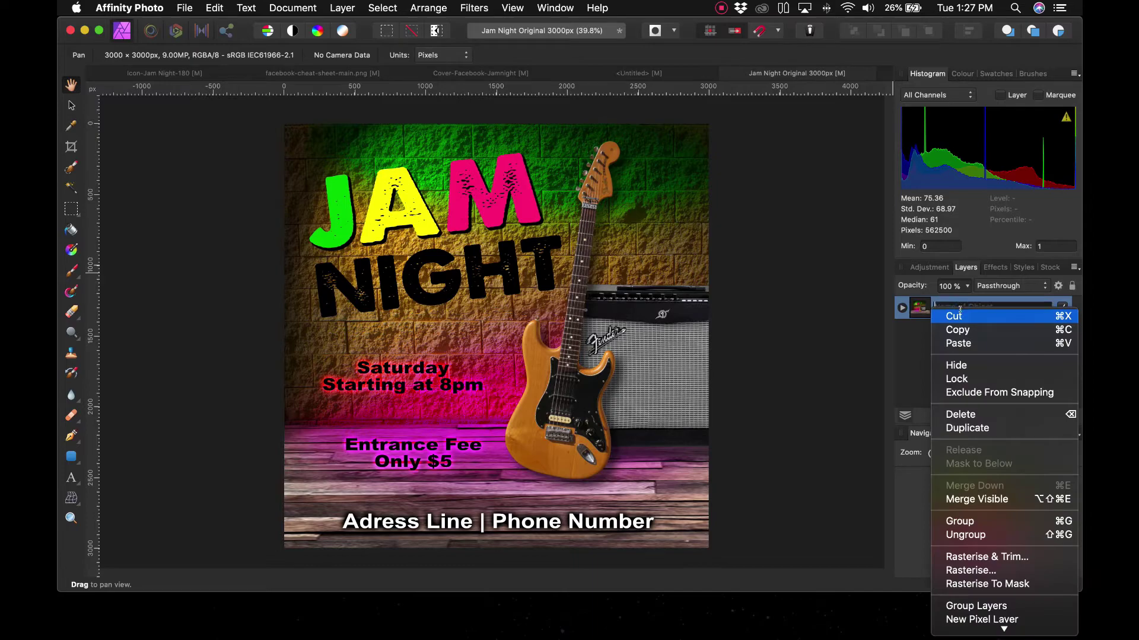
{"action": "left_click", "coordinate": [958, 329]}
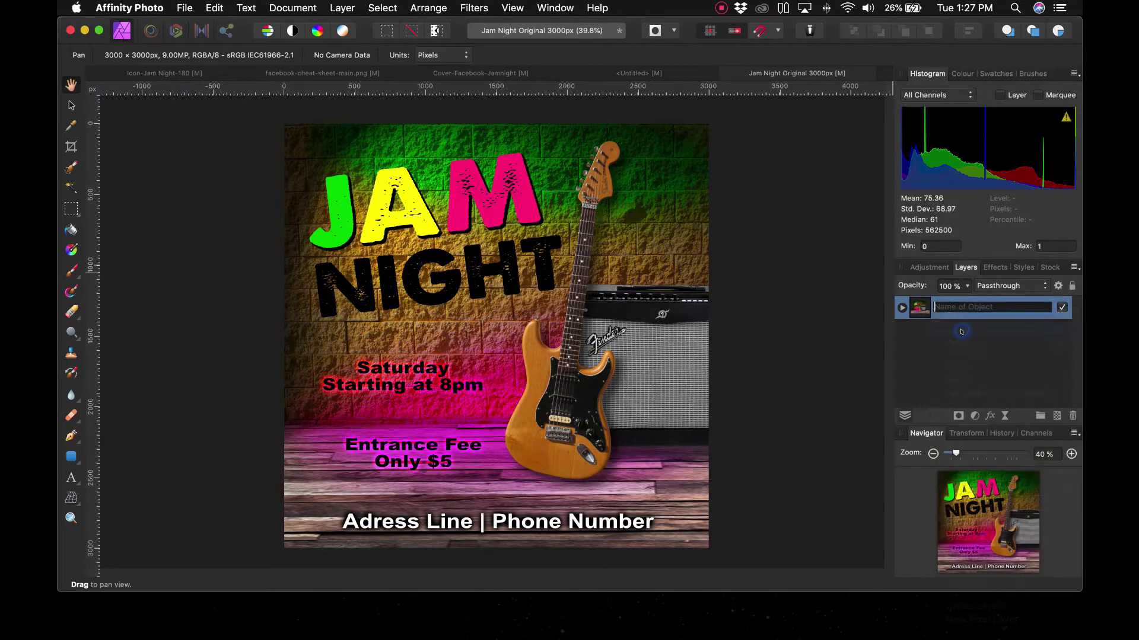
Step: Cycle through the open documents and switch the Layers panel to small thumbnails
{"action": "left_click", "coordinate": [650, 73]}
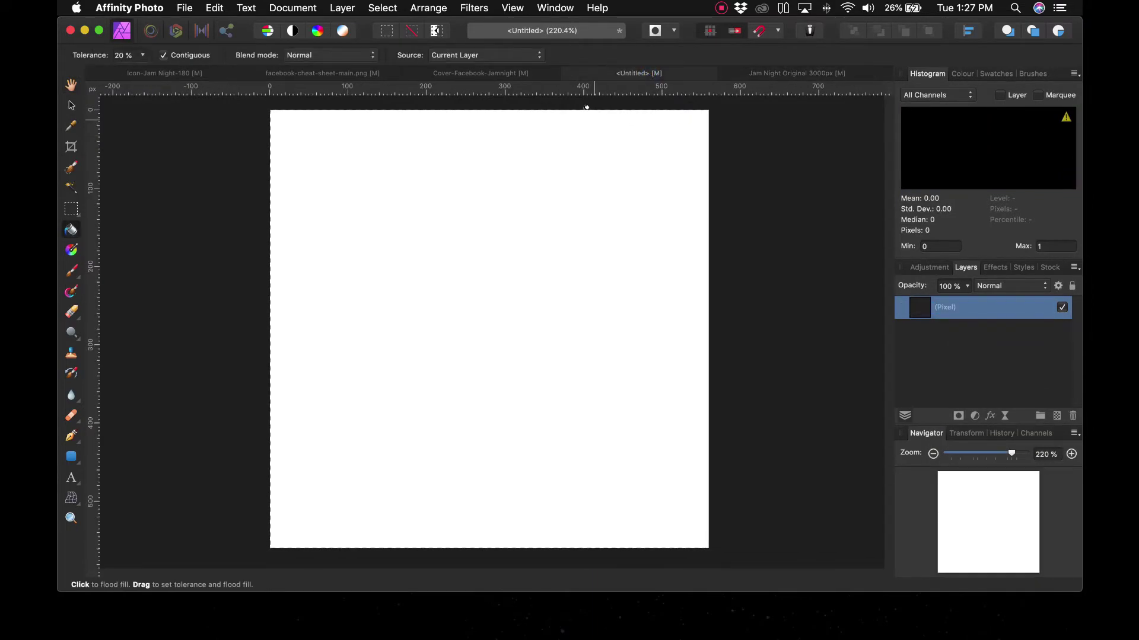
{"action": "key", "text": "ctrl+Tab"}
{"action": "key", "text": "ctrl+Tab"}
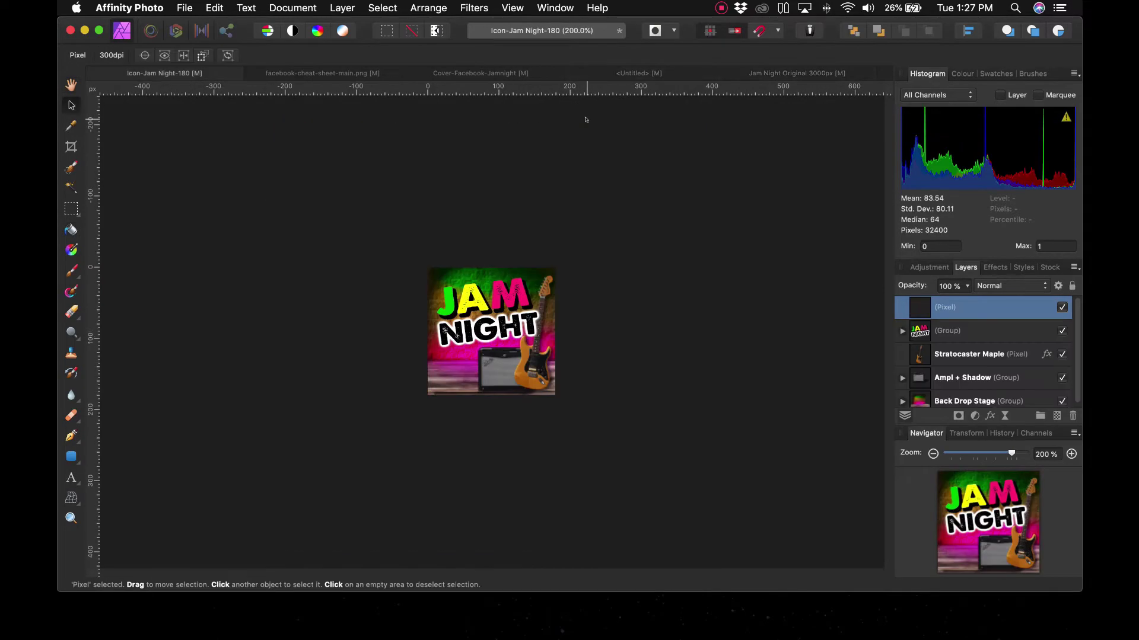
{"action": "key", "text": "ctrl+Tab"}
{"action": "key", "text": "ctrl+Tab"}
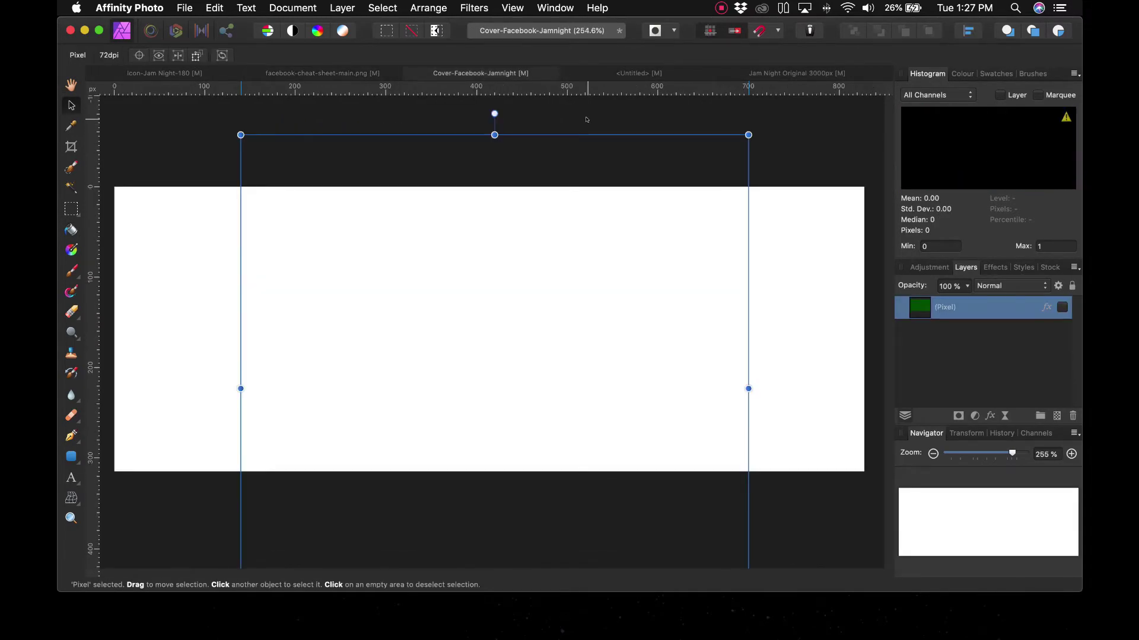
{"action": "left_click", "coordinate": [1073, 267]}
{"action": "left_click", "coordinate": [1021, 314]}
{"action": "right_click", "coordinate": [995, 312]}
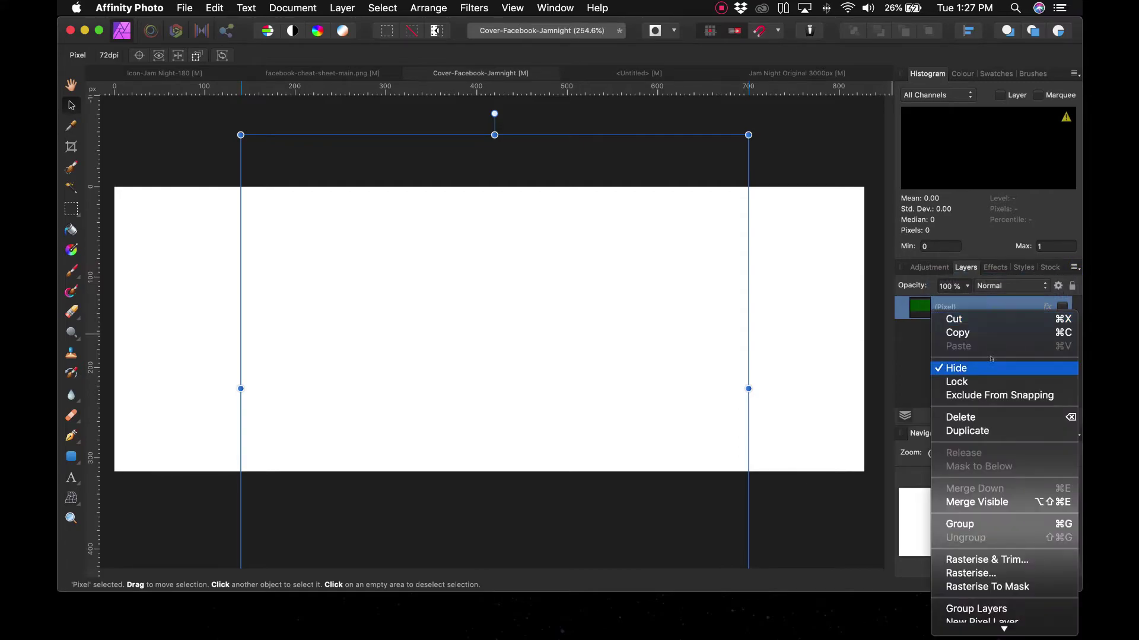
{"action": "left_click", "coordinate": [887, 369]}
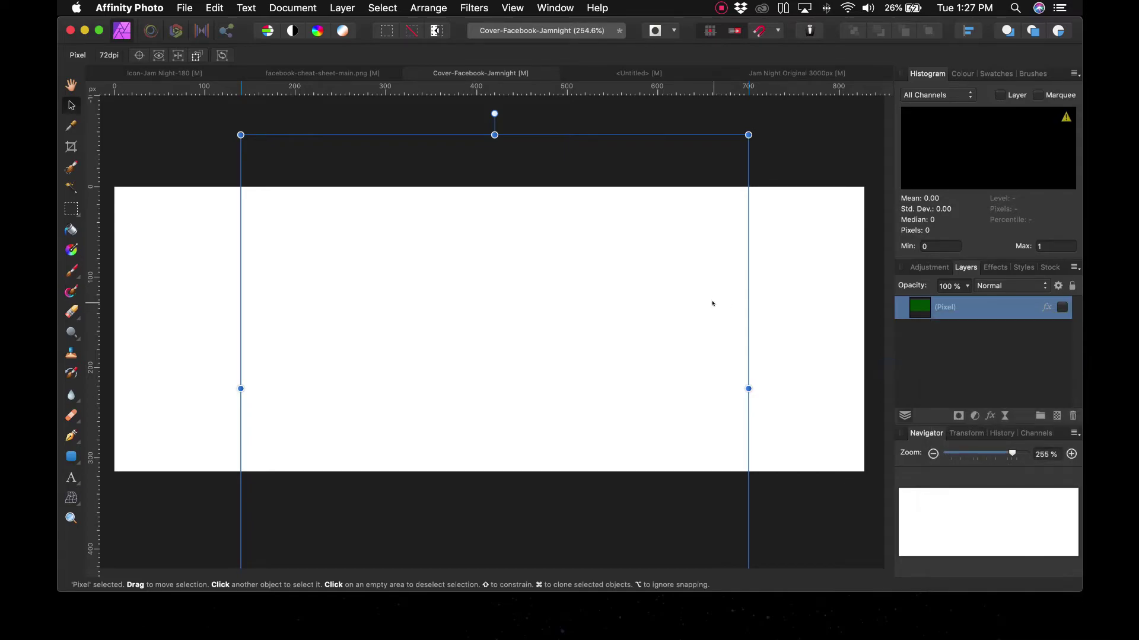
{"action": "left_click", "coordinate": [775, 134]}
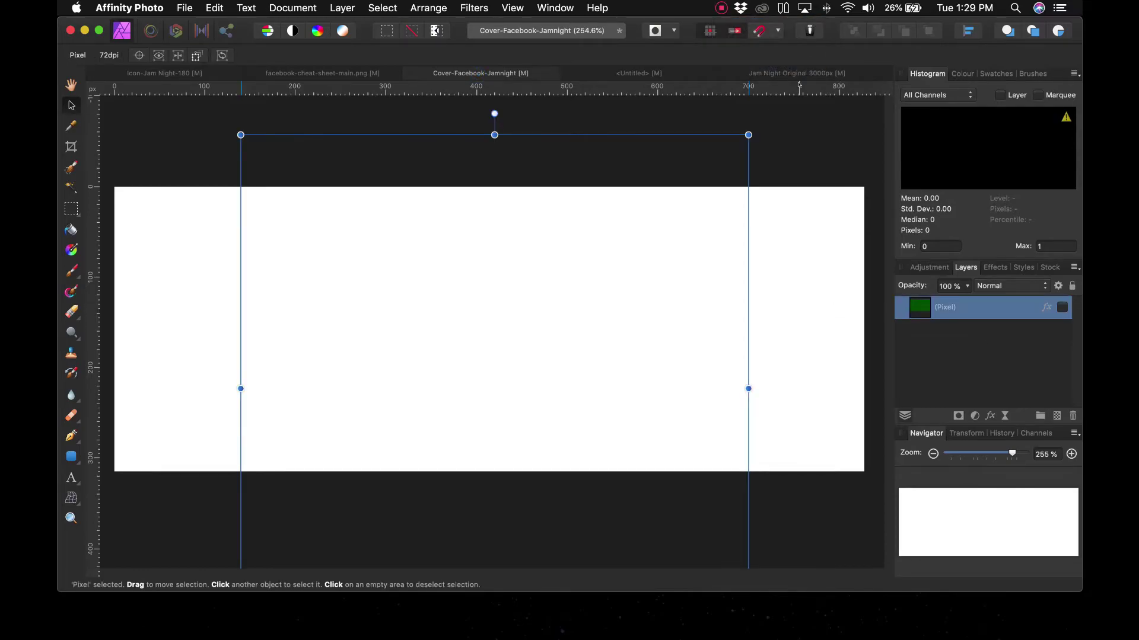
Step: Copy the poster group again and return to the Facebook cover
{"action": "left_click", "coordinate": [799, 75]}
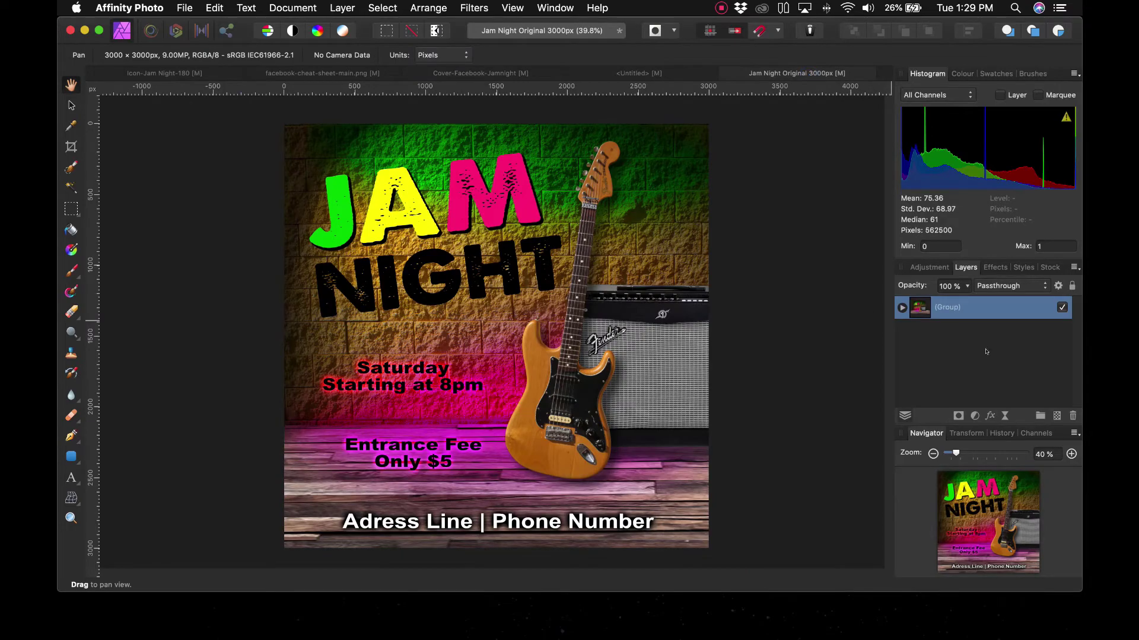
{"action": "right_click", "coordinate": [975, 316]}
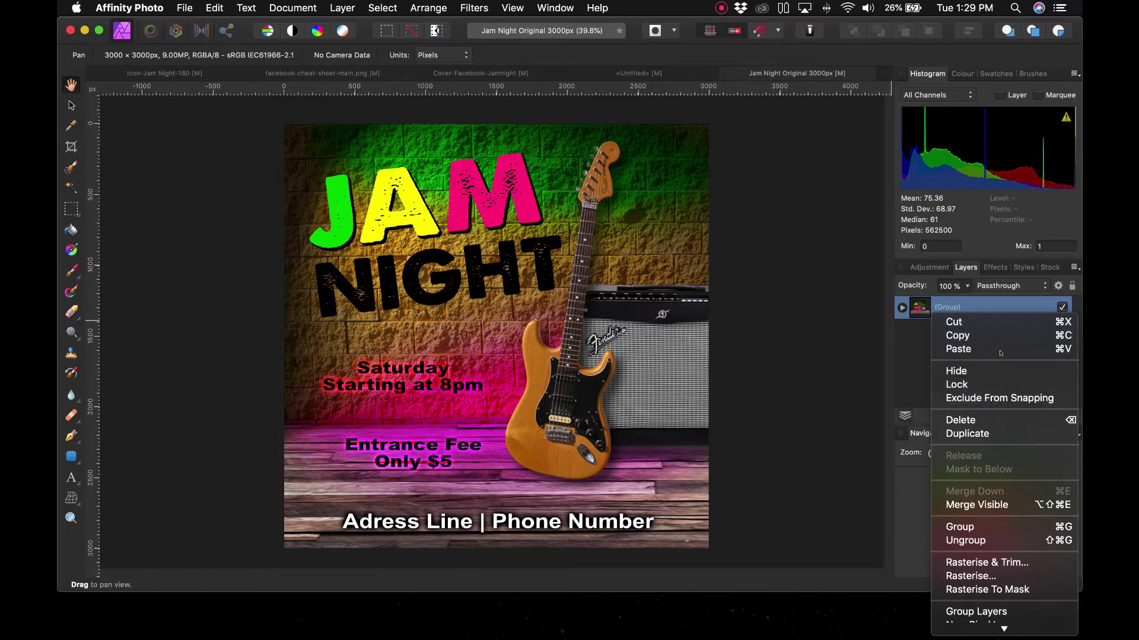
{"action": "left_click", "coordinate": [1000, 336]}
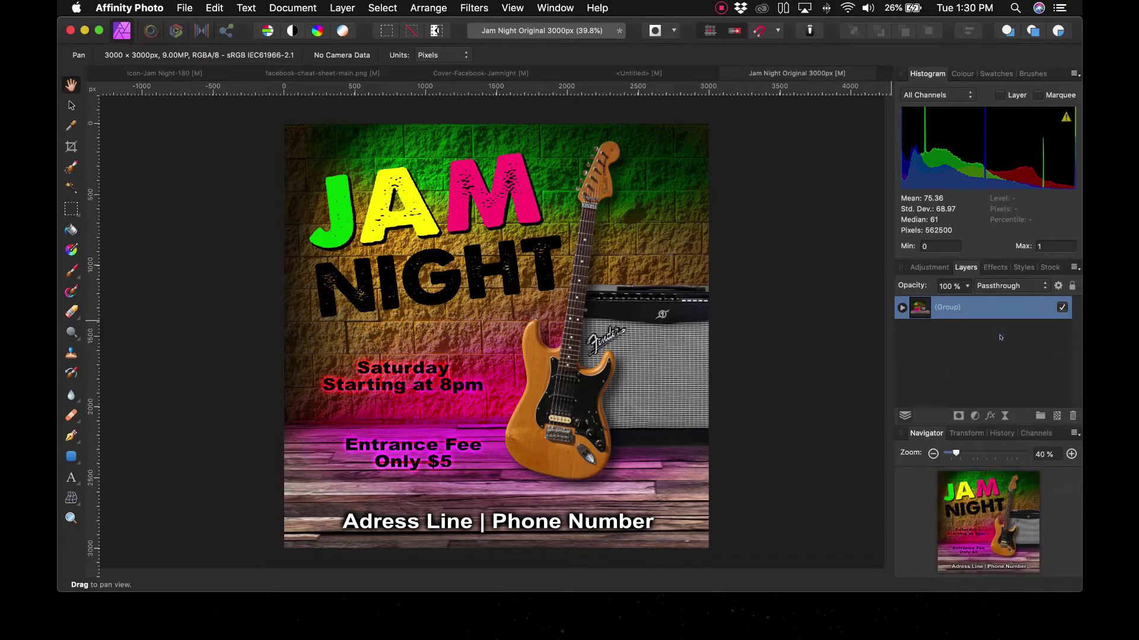
{"action": "left_click", "coordinate": [486, 73]}
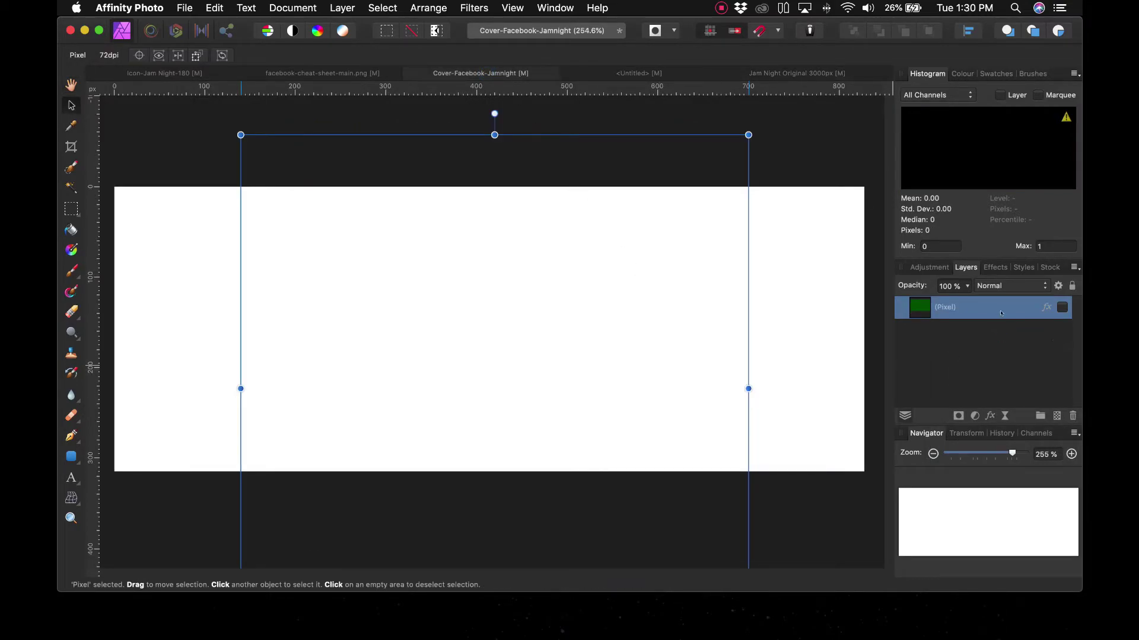
Step: Paste the poster group into the cover and scale it down over the white frame
{"action": "right_click", "coordinate": [979, 309]}
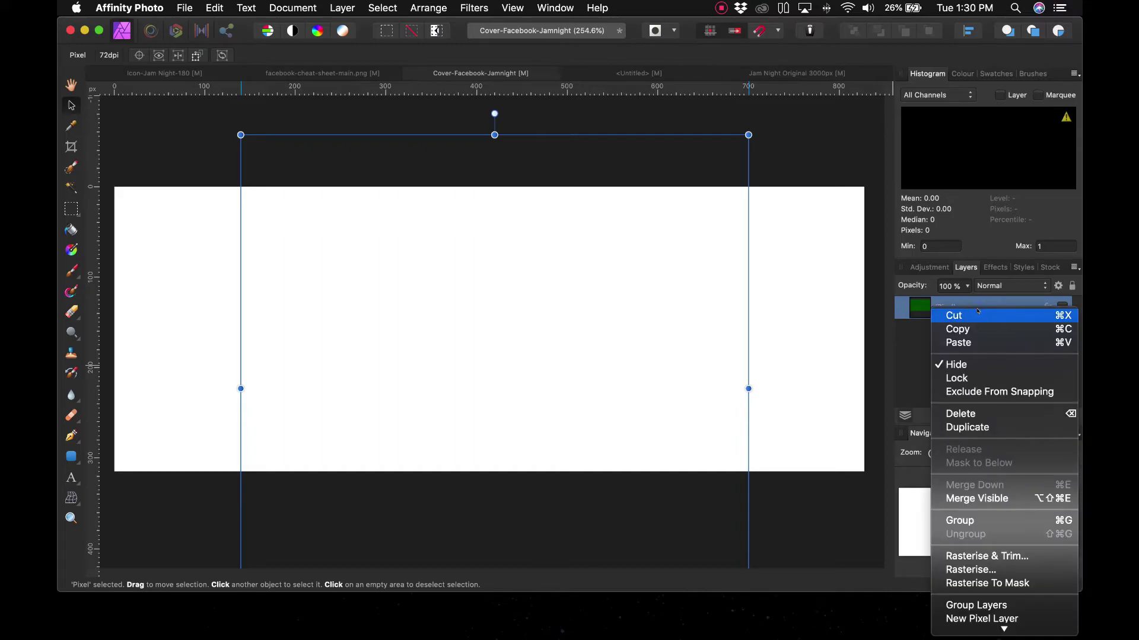
{"action": "left_click", "coordinate": [1002, 342]}
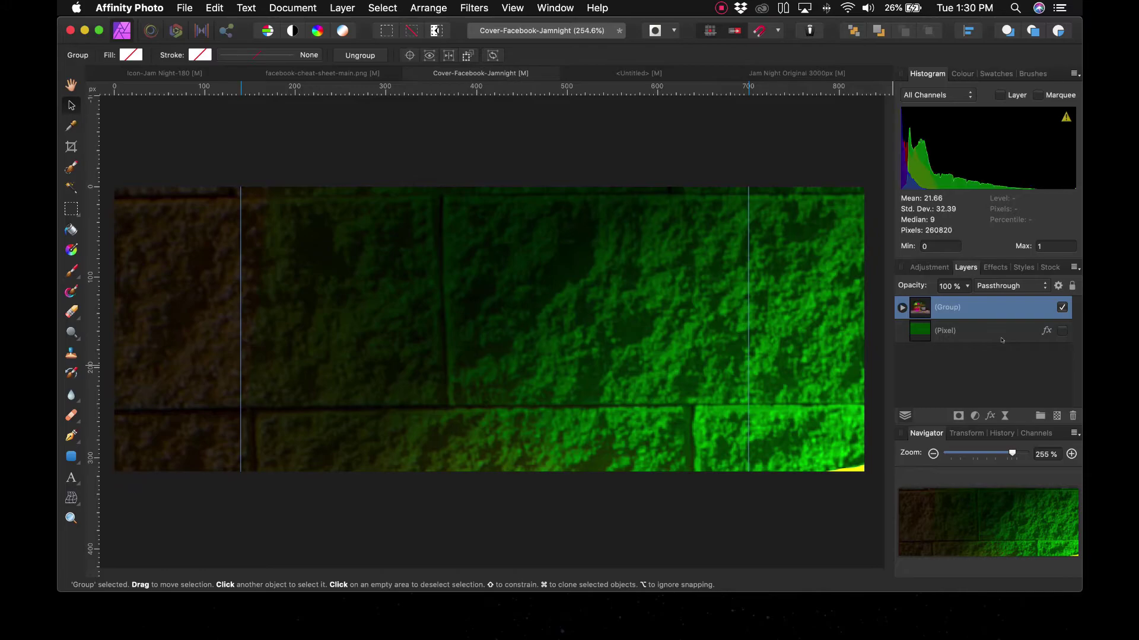
{"action": "key", "text": "super+minus"}
{"action": "key", "text": "super+minus"}
{"action": "key", "text": "super+minus"}
{"action": "key", "text": "super+minus"}
{"action": "key", "text": "super+minus"}
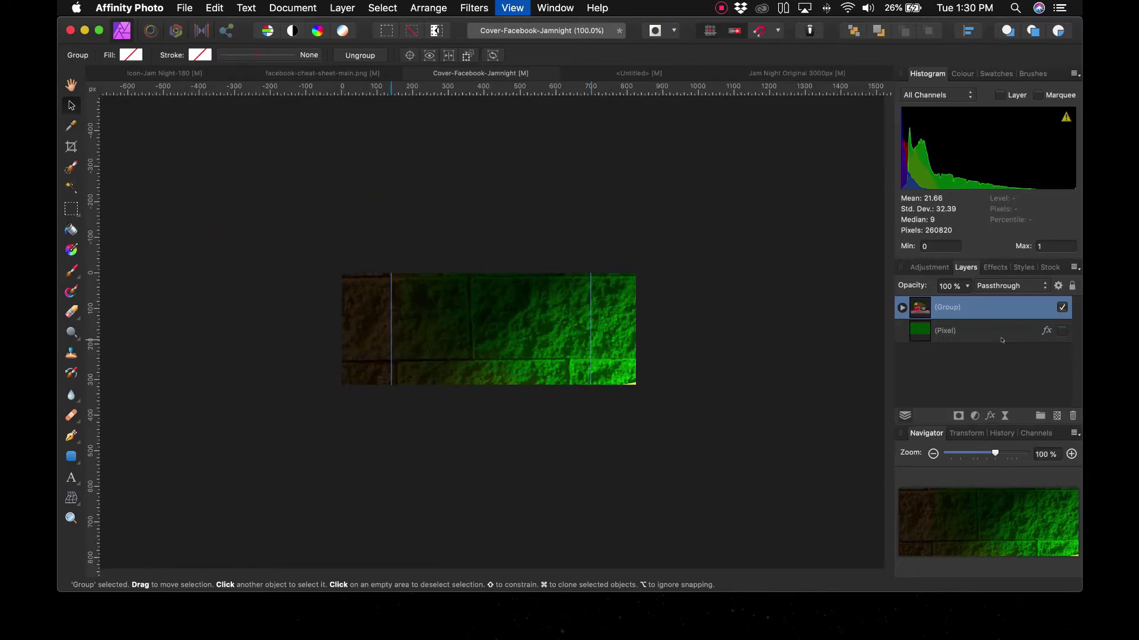
{"action": "key", "text": "super+minus"}
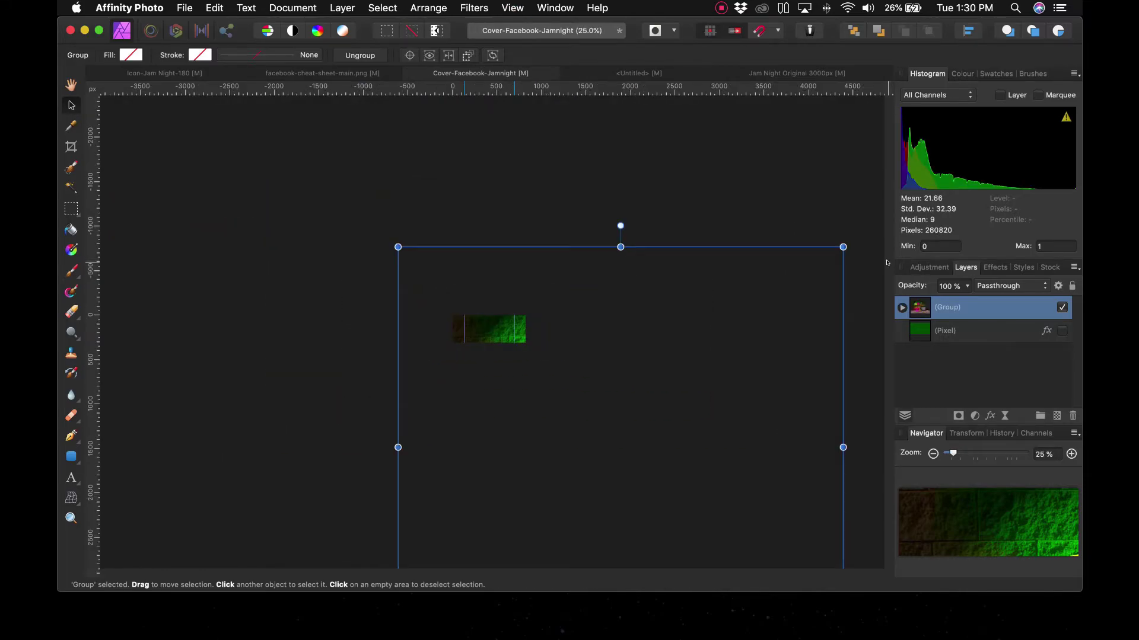
{"action": "left_click_drag", "start_coordinate": [842, 247], "coordinate": [680, 442]}
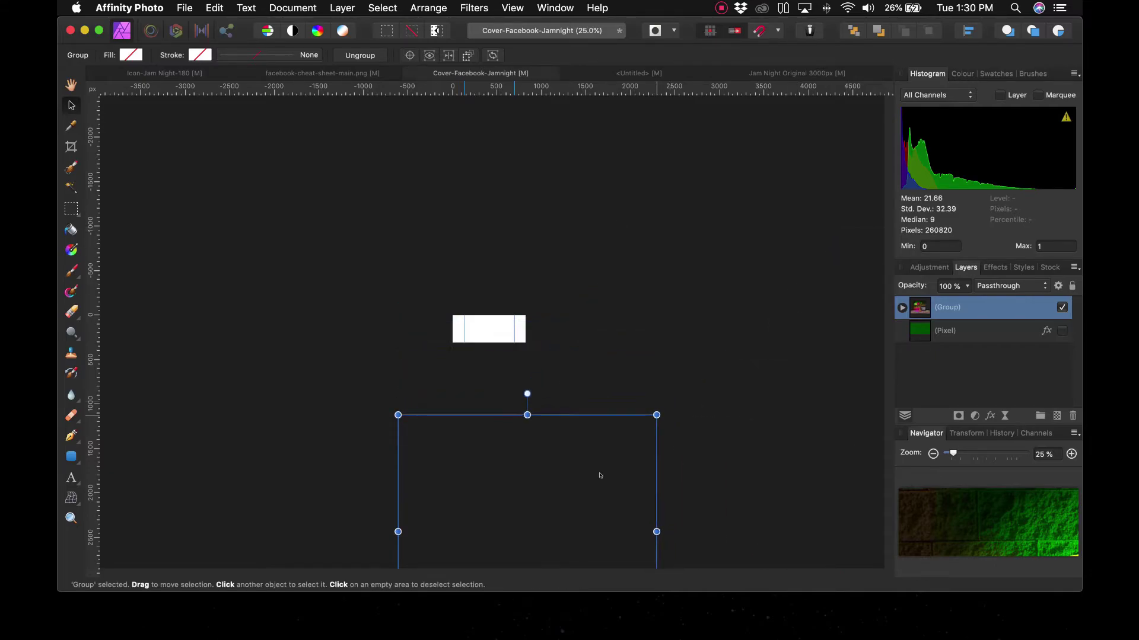
{"action": "left_click_drag", "start_coordinate": [600, 472], "coordinate": [573, 311]}
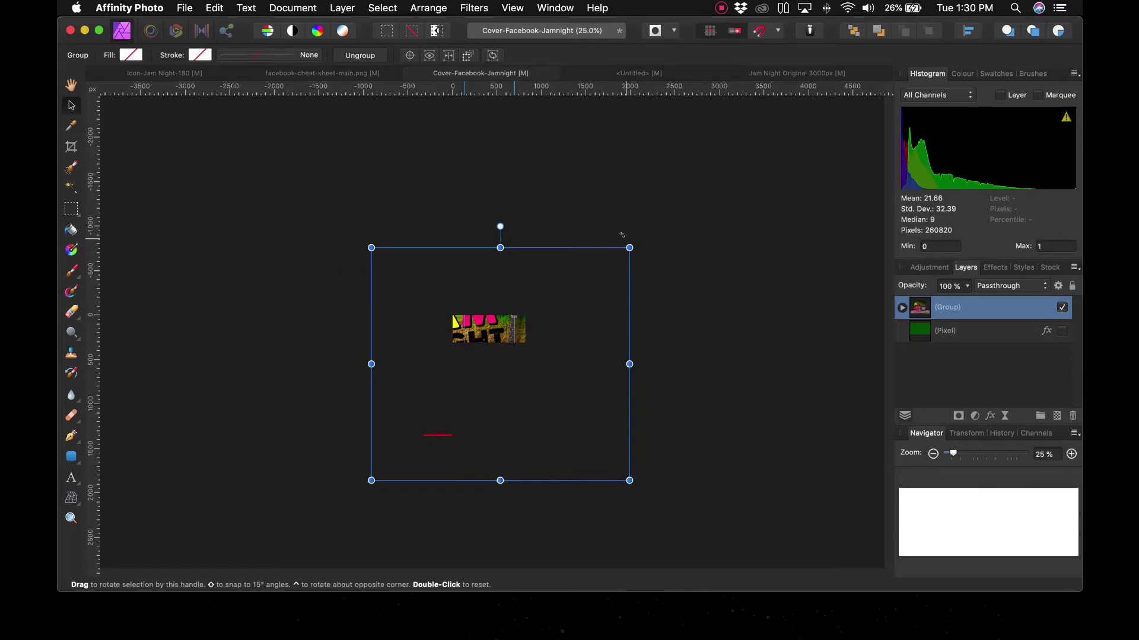
{"action": "mouse_move", "coordinate": [628, 248]}
{"action": "left_mouse_down"}
{"action": "mouse_move", "coordinate": [509, 378]}
{"action": "mouse_move", "coordinate": [490, 375]}
{"action": "left_mouse_up"}
{"action": "left_click_drag", "start_coordinate": [440, 418], "coordinate": [496, 329]}
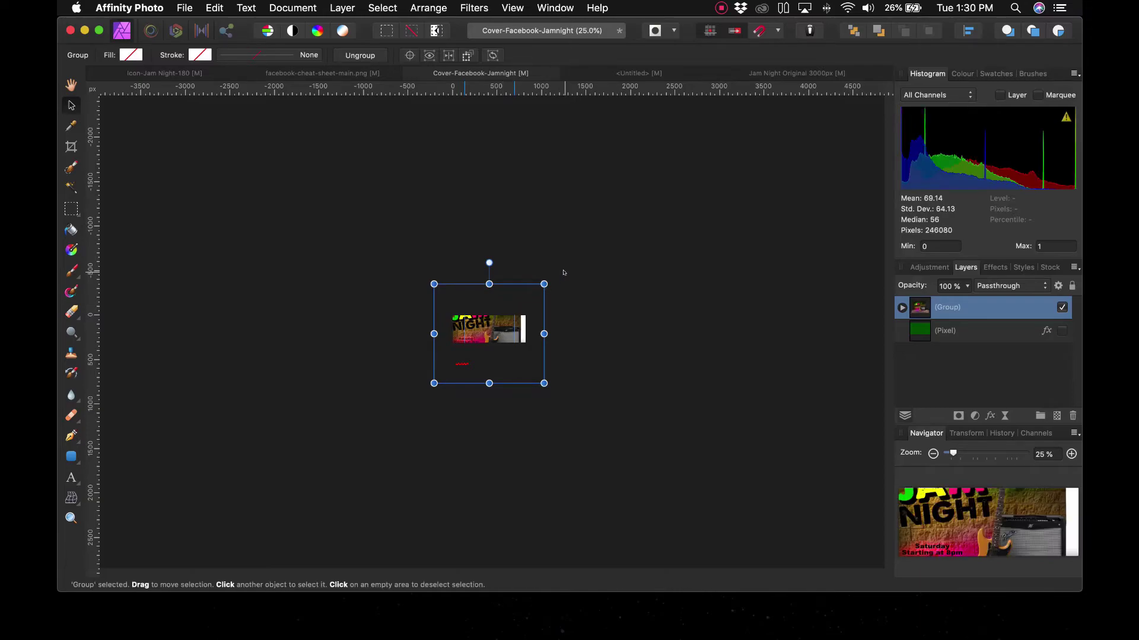
Step: Refine the group's size and position inside the cover frame at closer zoom
{"action": "key", "text": "super+equal"}
{"action": "key", "text": "super+equal"}
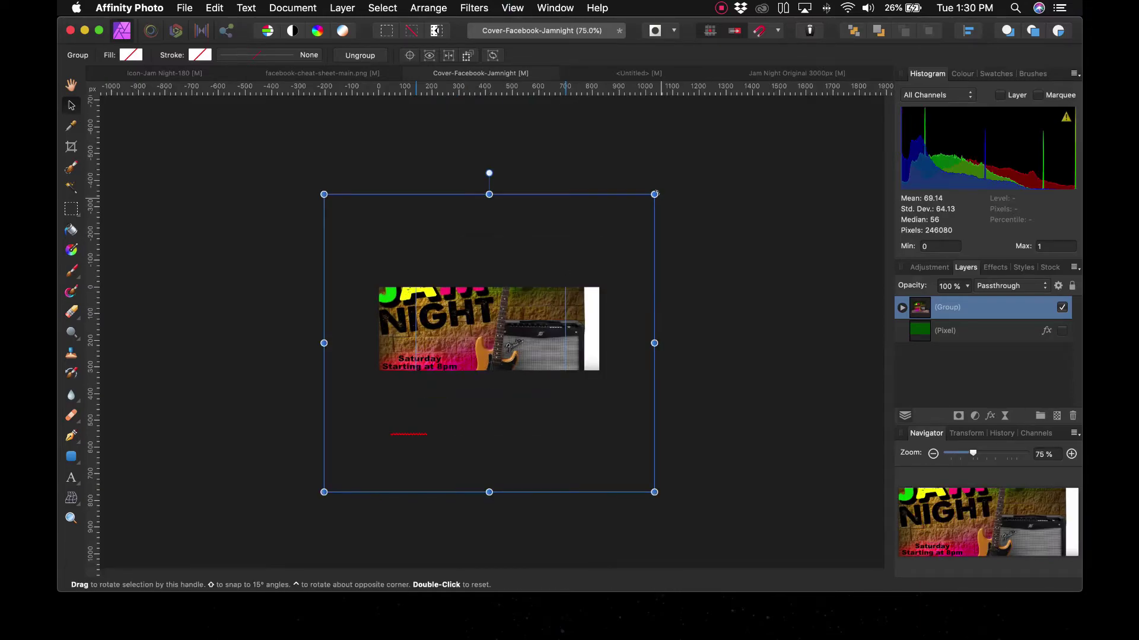
{"action": "left_click_drag", "start_coordinate": [646, 199], "coordinate": [526, 355]}
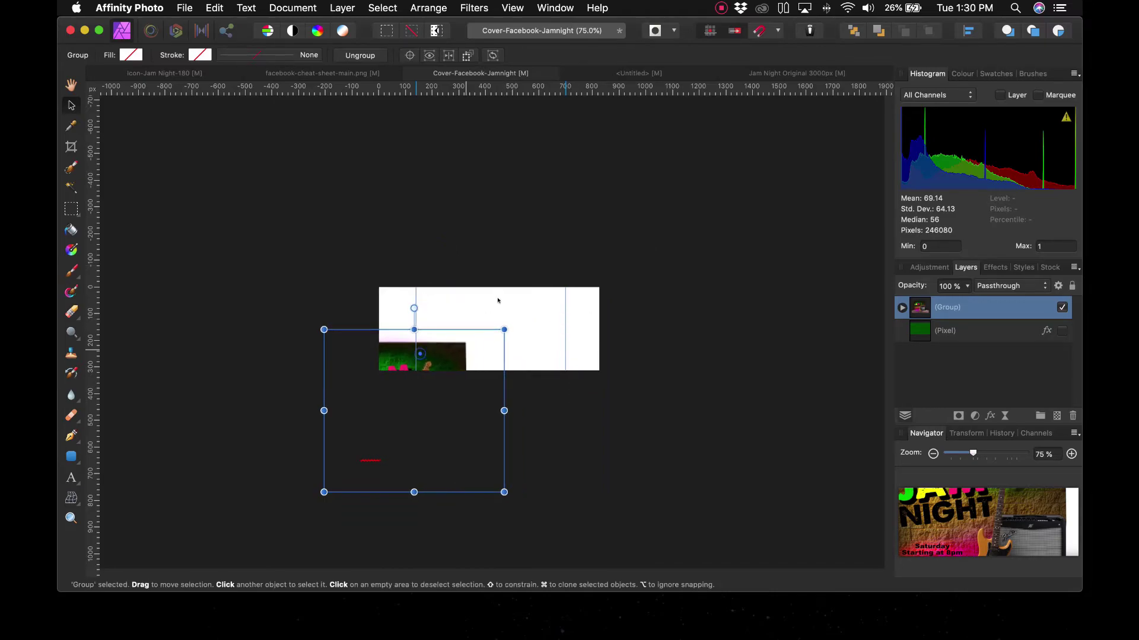
{"action": "left_click_drag", "start_coordinate": [418, 352], "coordinate": [495, 299]}
{"action": "key", "text": "Left"}
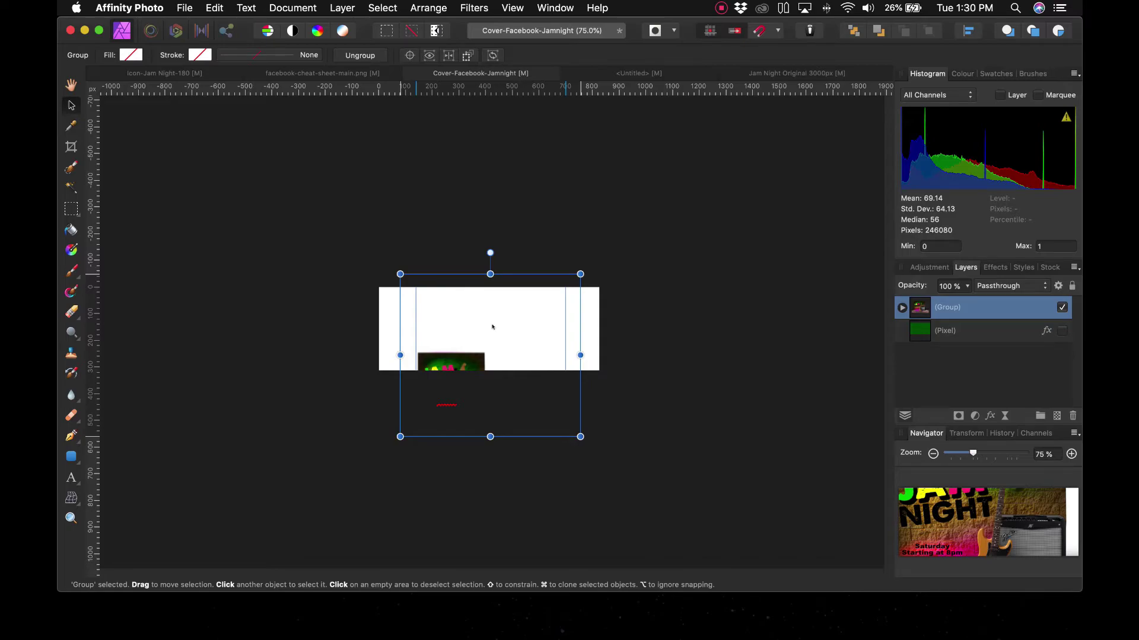
{"action": "left_click_drag", "start_coordinate": [492, 327], "coordinate": [502, 319]}
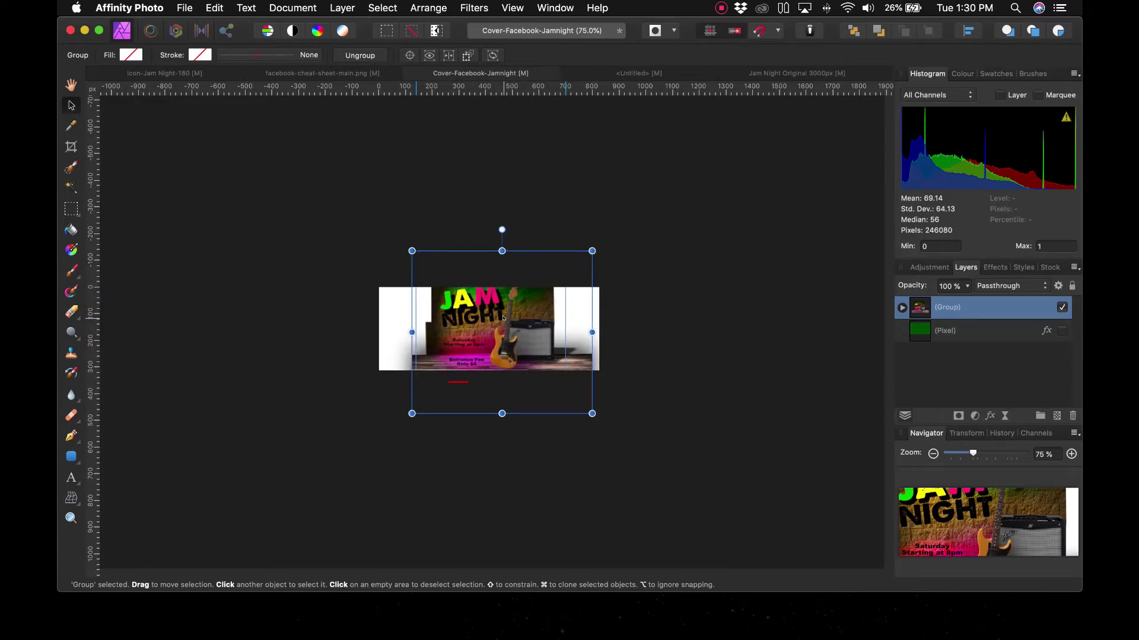
{"action": "key", "text": "Right"}
{"action": "key", "text": "Up"}
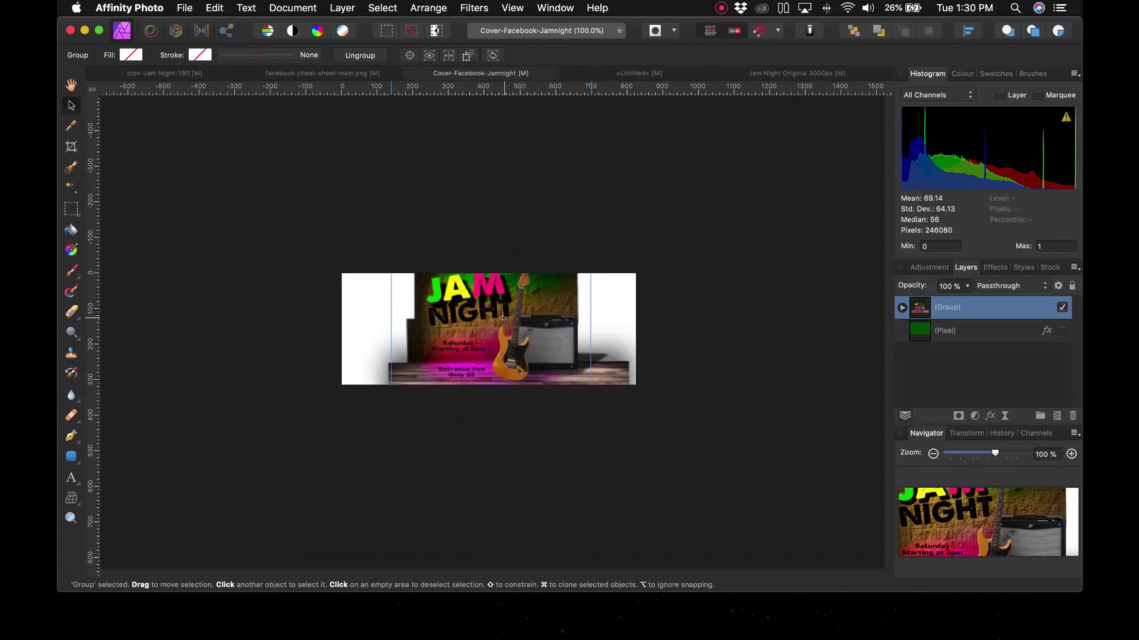
Step: Check the placement at closer zoom levels and nudge the group left and up
{"action": "key", "text": "super+2"}
{"action": "key", "text": "super+3"}
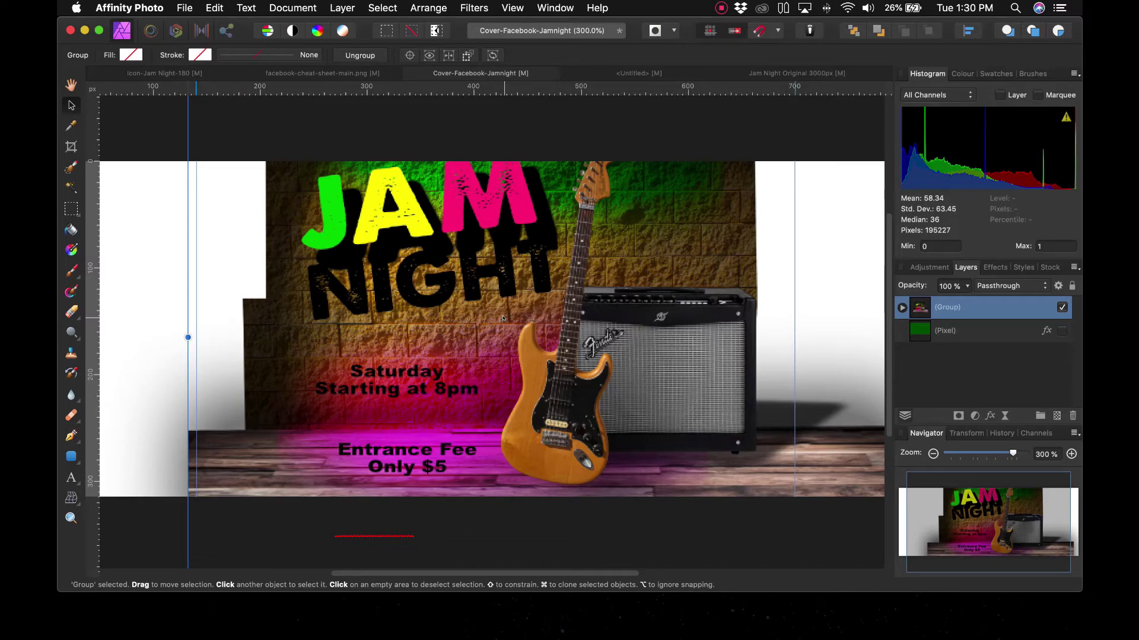
{"action": "key", "text": "super+2"}
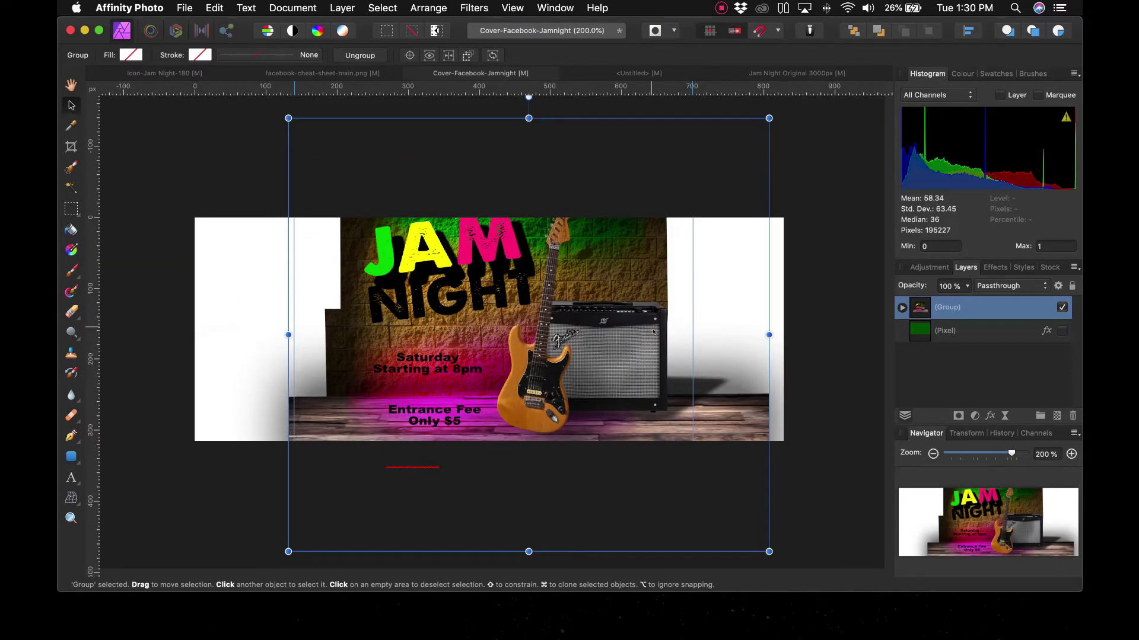
{"action": "key", "text": "Left"}
{"action": "key", "text": "Left"}
{"action": "key", "text": "Left"}
{"action": "key", "text": "Up"}
{"action": "key", "text": "Up"}
{"action": "key", "text": "Up"}
{"action": "mouse_move", "coordinate": [646, 344]}
{"action": "left_mouse_down"}
{"action": "mouse_move", "coordinate": [646, 366]}
{"action": "mouse_move", "coordinate": [643, 344]}
{"action": "left_mouse_up"}
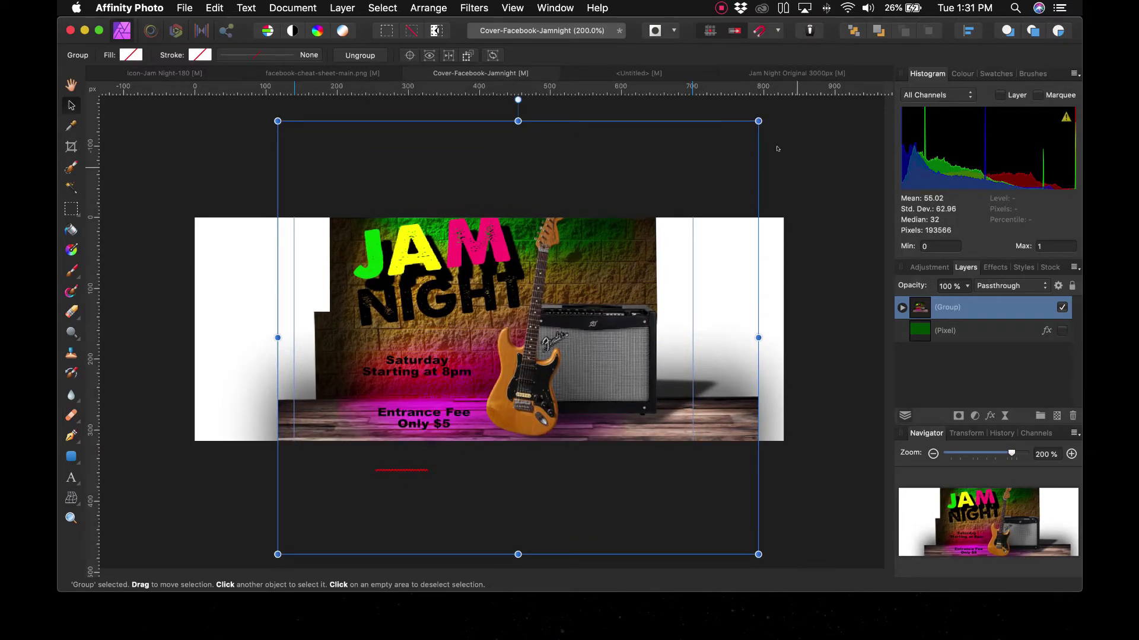
Step: Shrink the poster group slightly and nudge it into place
{"action": "left_click_drag", "start_coordinate": [758, 120], "coordinate": [741, 150]}
{"action": "key", "text": "Up"}
{"action": "key", "text": "Right"}
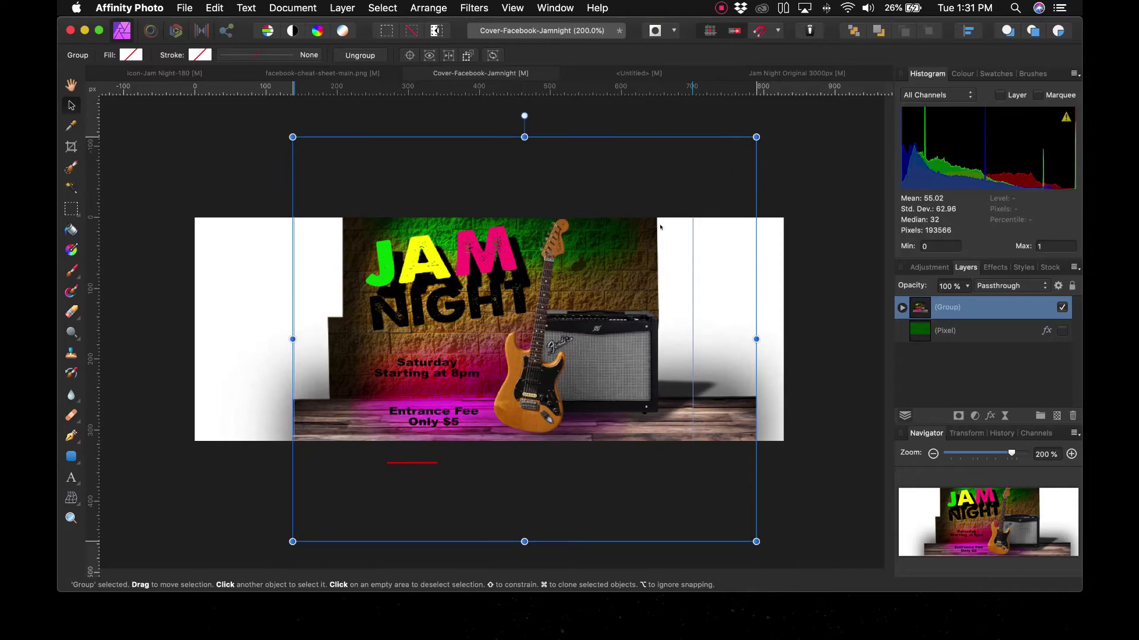
{"action": "key", "text": "Left"}
{"action": "key", "text": "Down"}
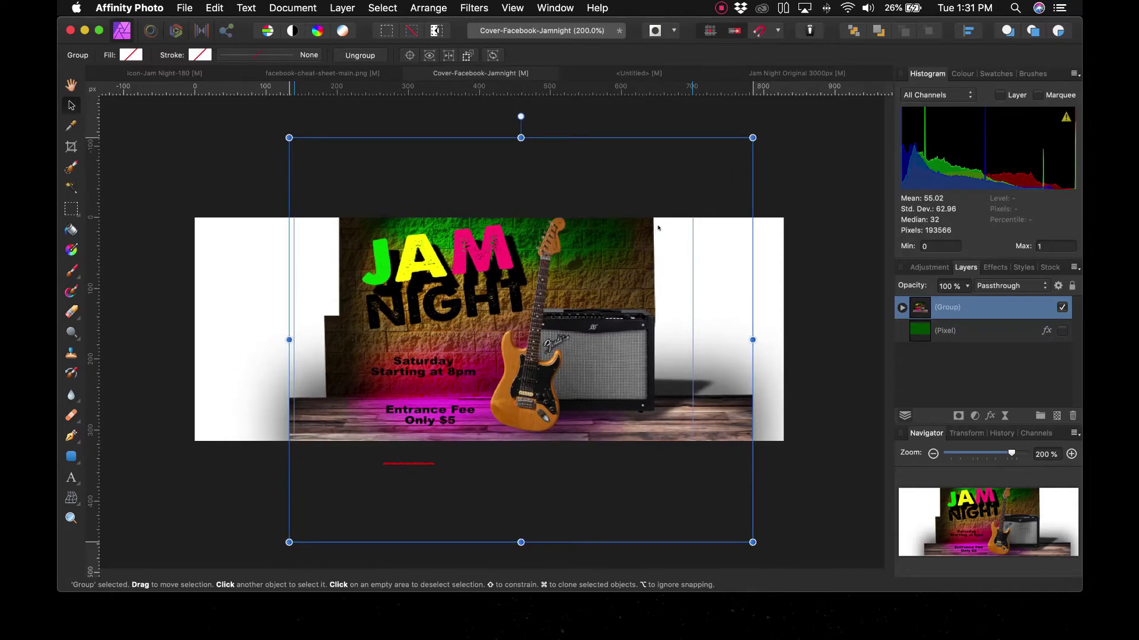
Step: Ungroup the poster into separate layers and select the Back Drop Stage group
{"action": "left_click", "coordinate": [881, 332]}
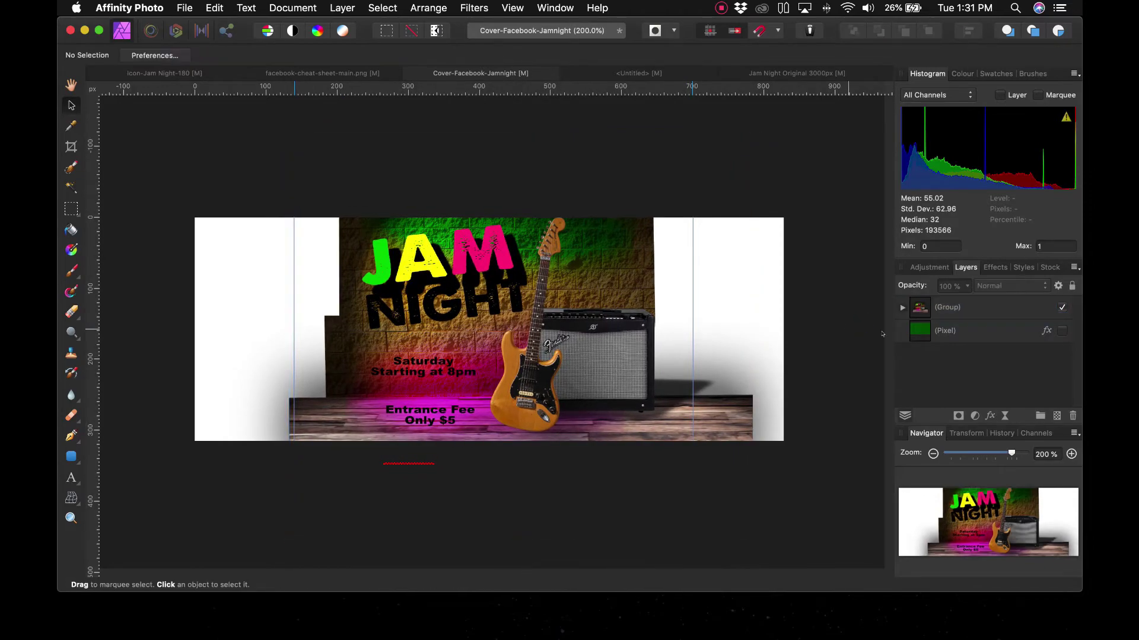
{"action": "left_click", "coordinate": [949, 307]}
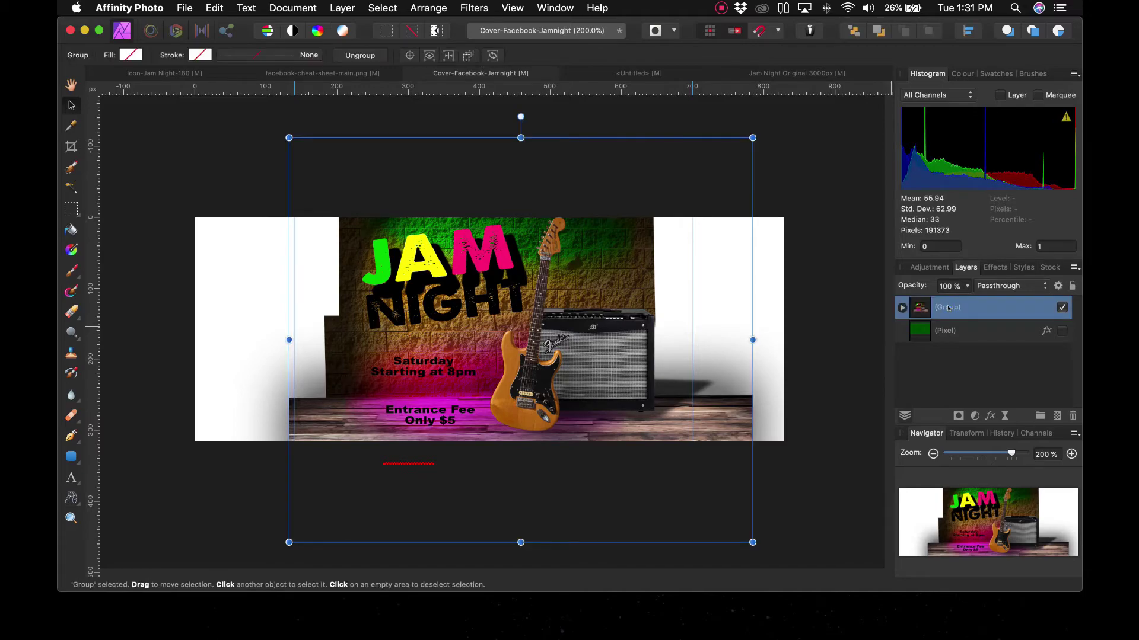
{"action": "key", "text": "super+shift+g"}
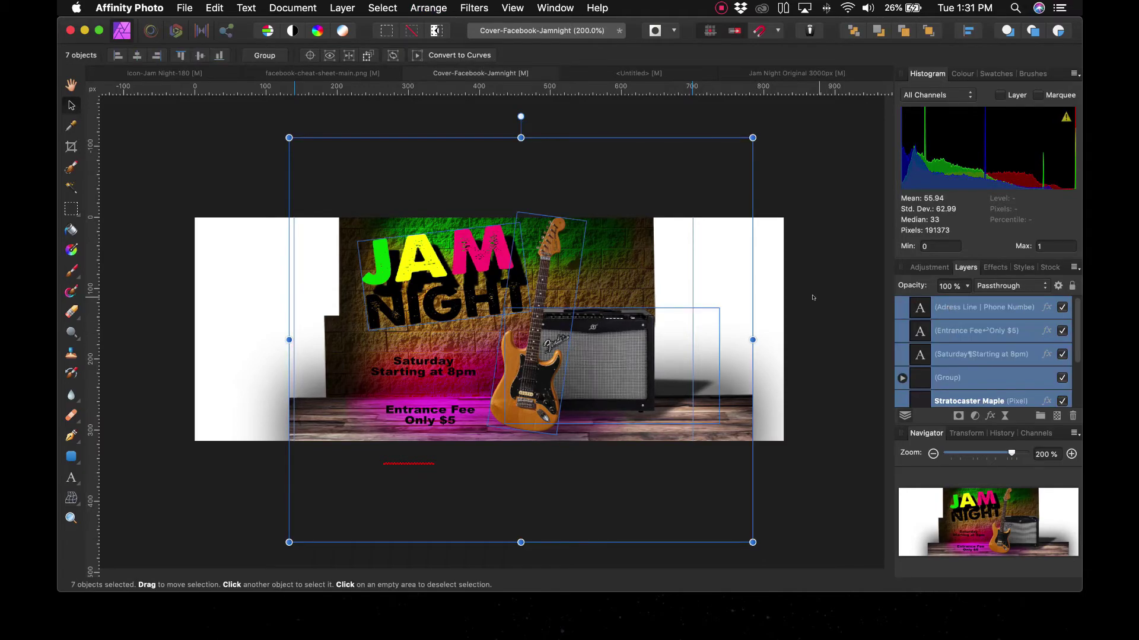
{"action": "left_click", "coordinate": [811, 296]}
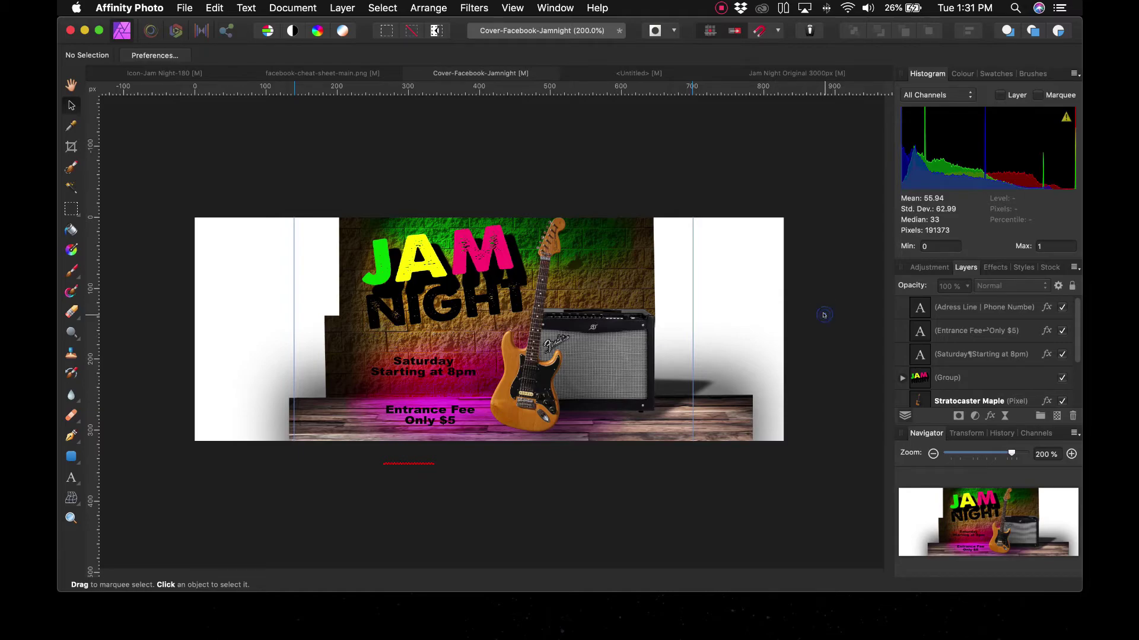
{"action": "left_click", "coordinate": [625, 257]}
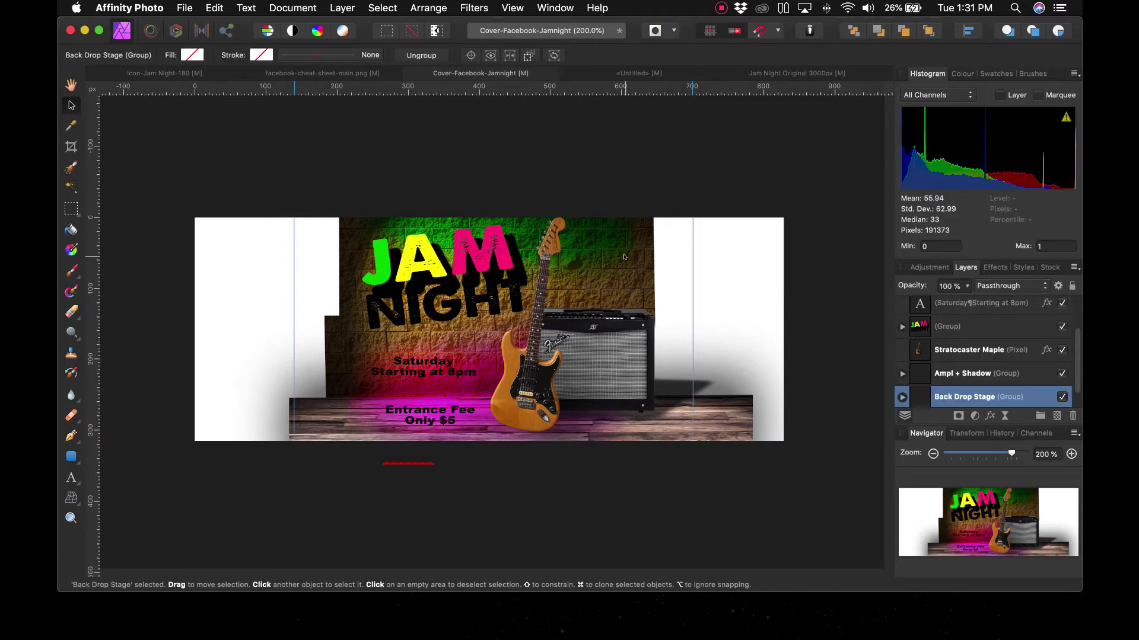
Step: Move the Ampl + Shadow group and Stratocaster guitar to the right
{"action": "left_click", "coordinate": [862, 434]}
{"action": "left_click", "coordinate": [604, 368]}
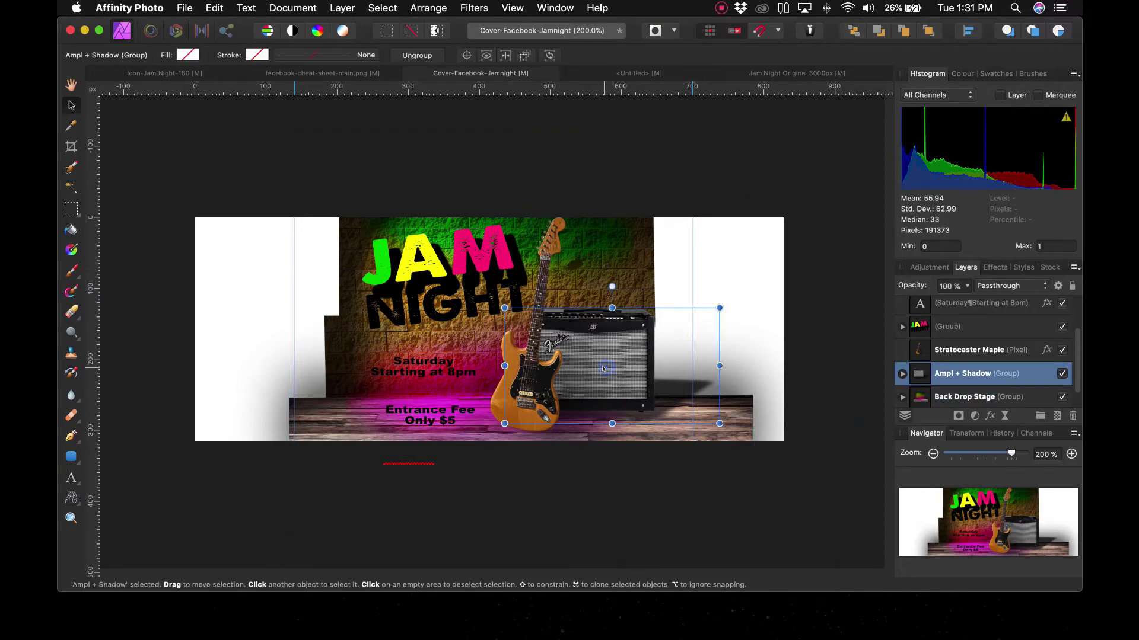
{"action": "left_click_drag", "start_coordinate": [603, 368], "coordinate": [657, 367]}
{"action": "left_click", "coordinate": [527, 400]}
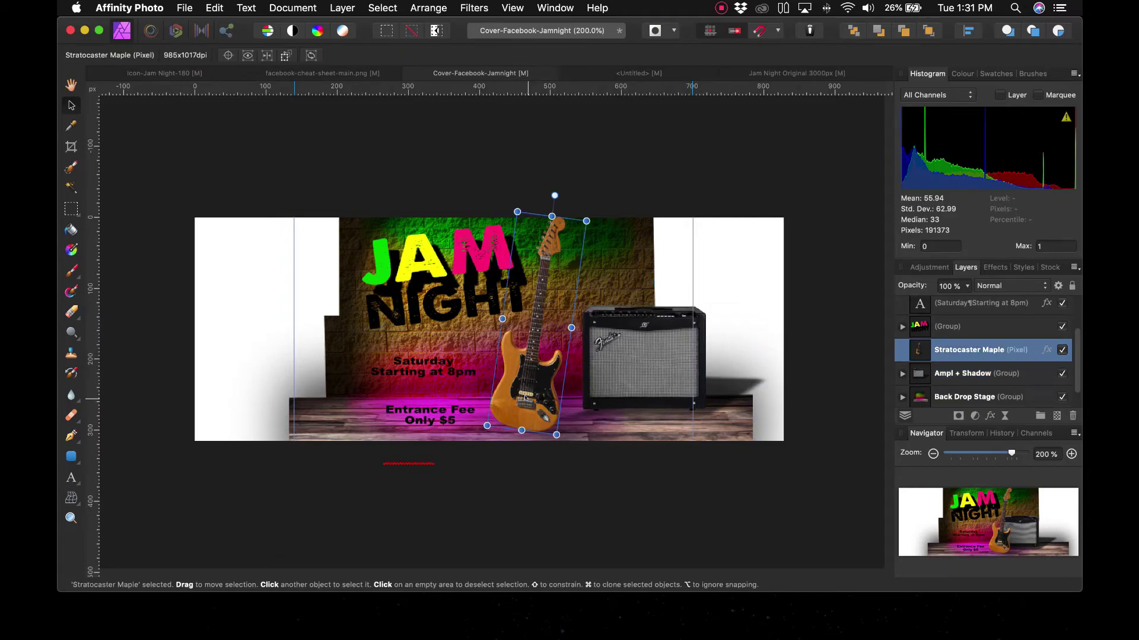
{"action": "left_click_drag", "start_coordinate": [525, 398], "coordinate": [578, 393]}
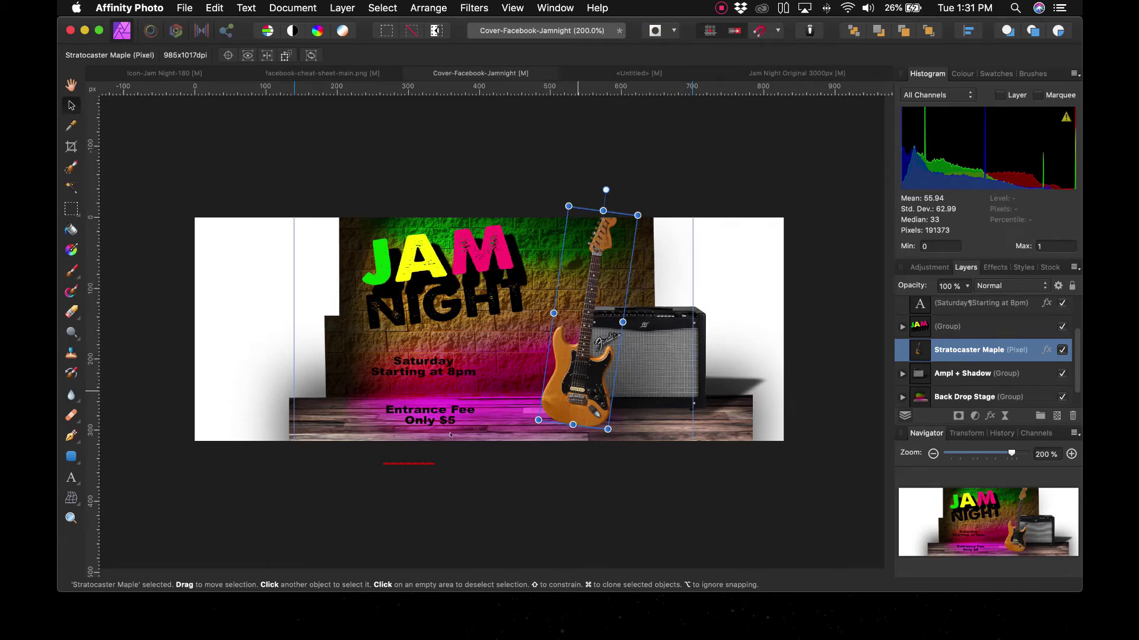
{"action": "left_click", "coordinate": [443, 498]}
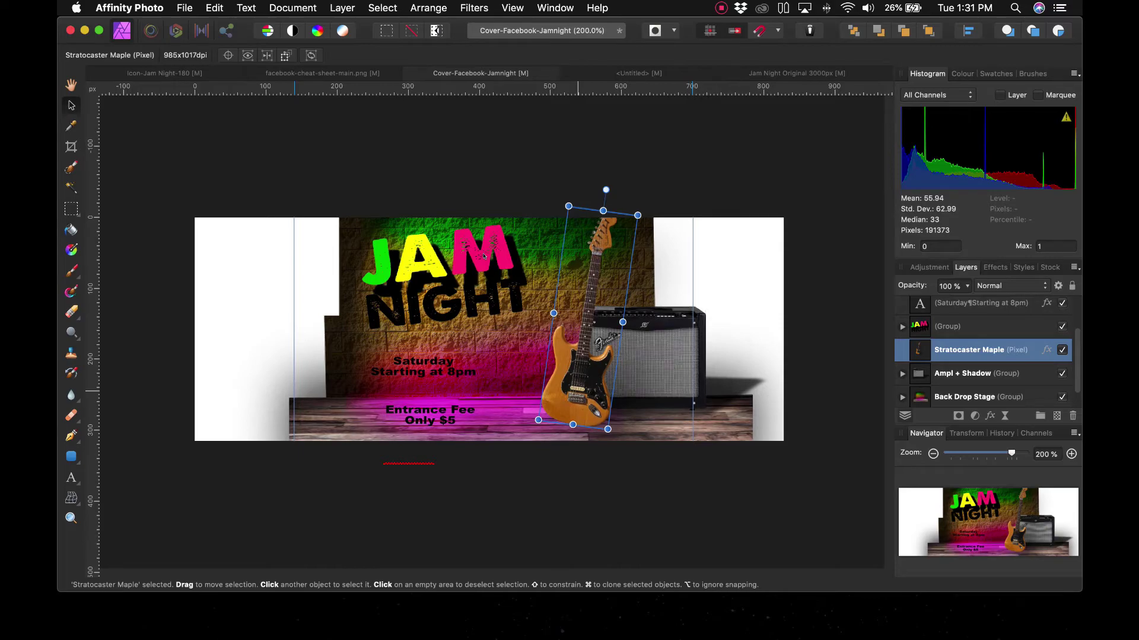
Step: Expand the JAM NIGHT title group and select its JAM text layer
{"action": "left_click", "coordinate": [483, 254]}
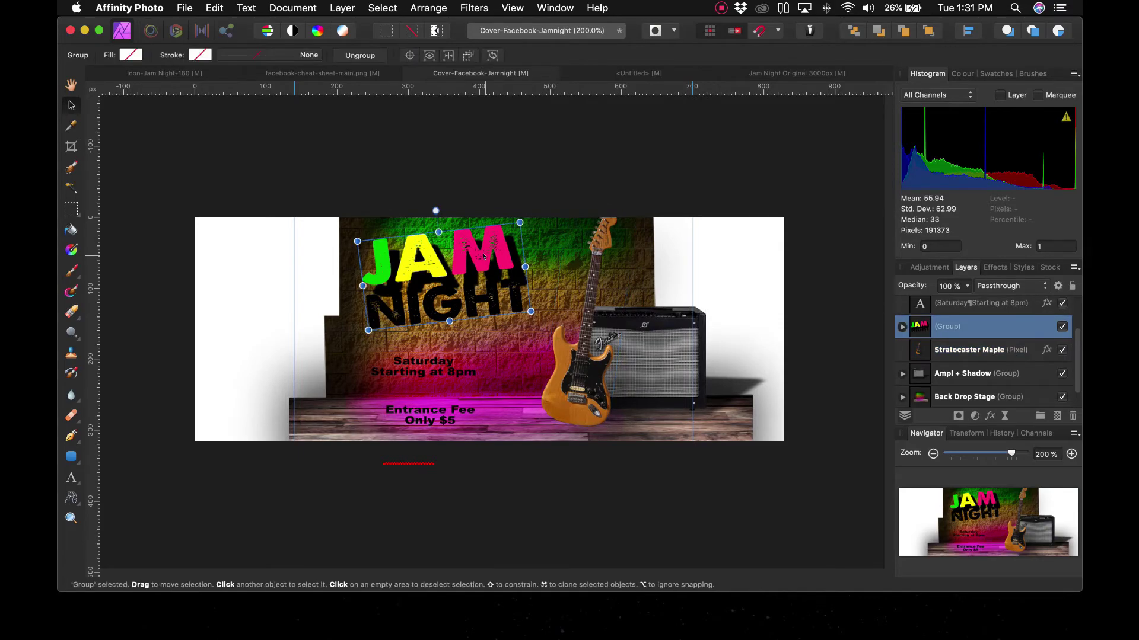
{"action": "left_click", "coordinate": [902, 327]}
{"action": "left_click", "coordinate": [969, 350]}
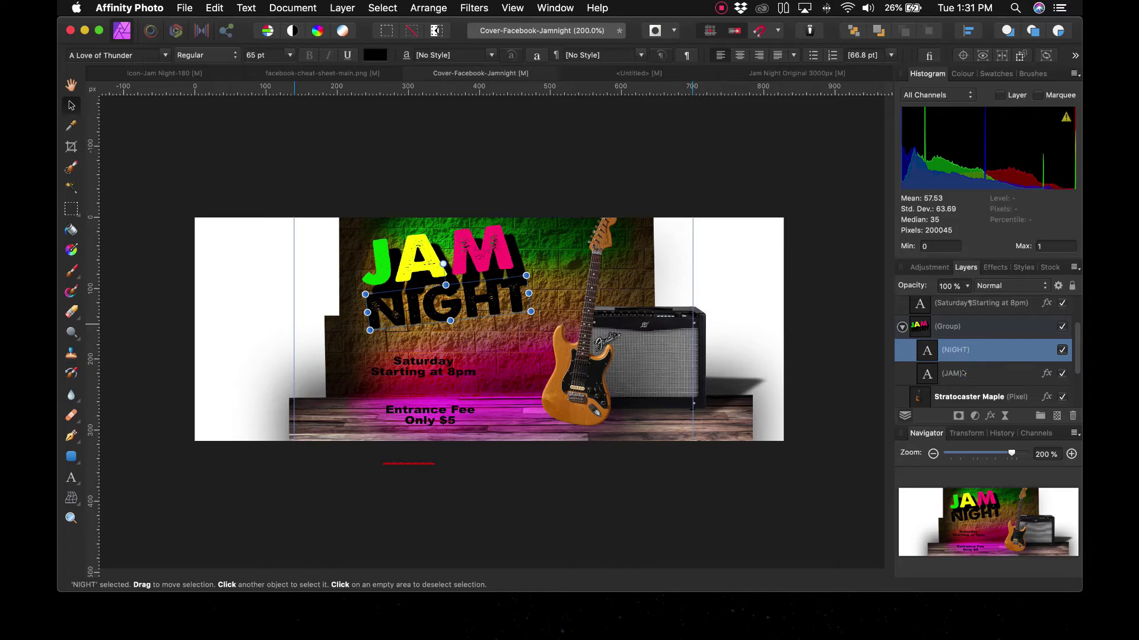
{"action": "left_click", "coordinate": [963, 373]}
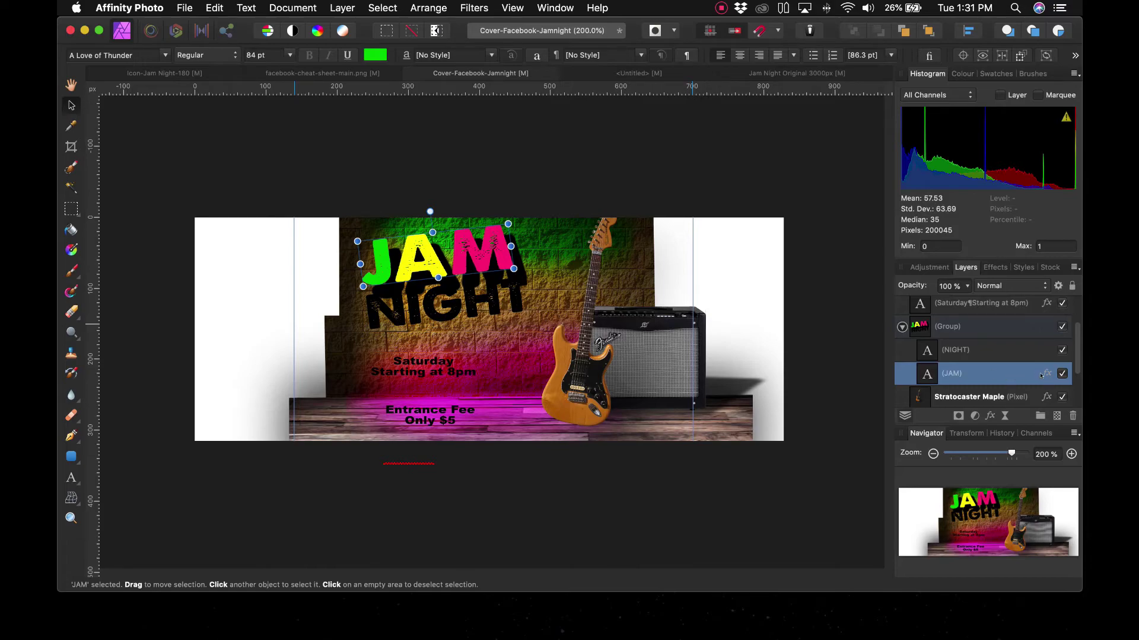
Step: Reduce the JAM layer's Outer Shadow offset to 6.8 px
{"action": "double_click", "coordinate": [1008, 374]}
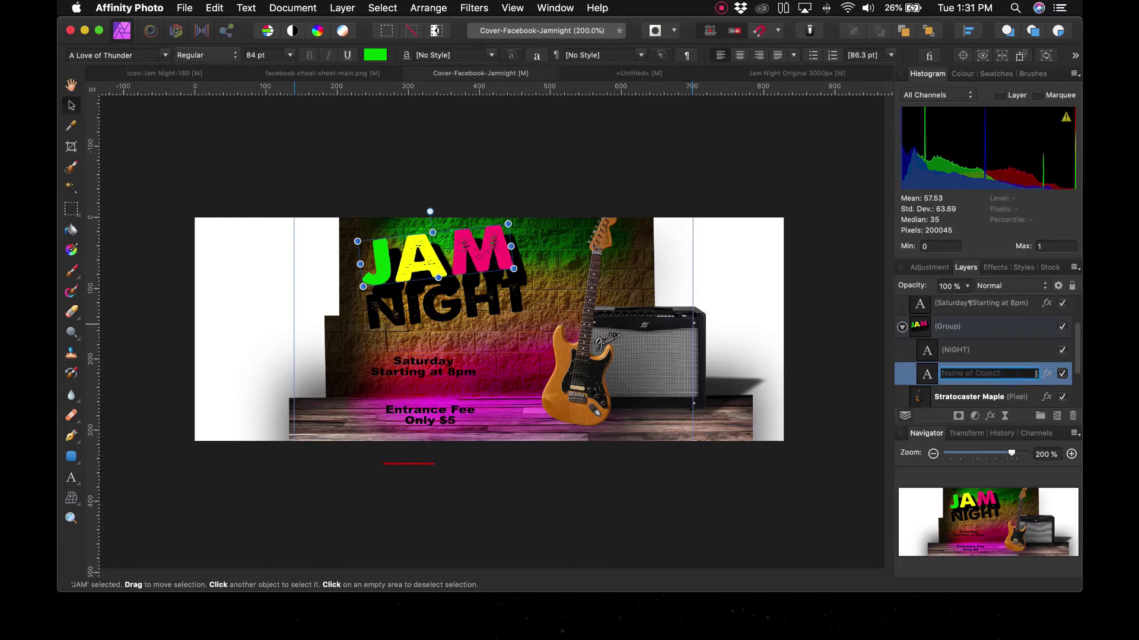
{"action": "left_click", "coordinate": [1046, 373]}
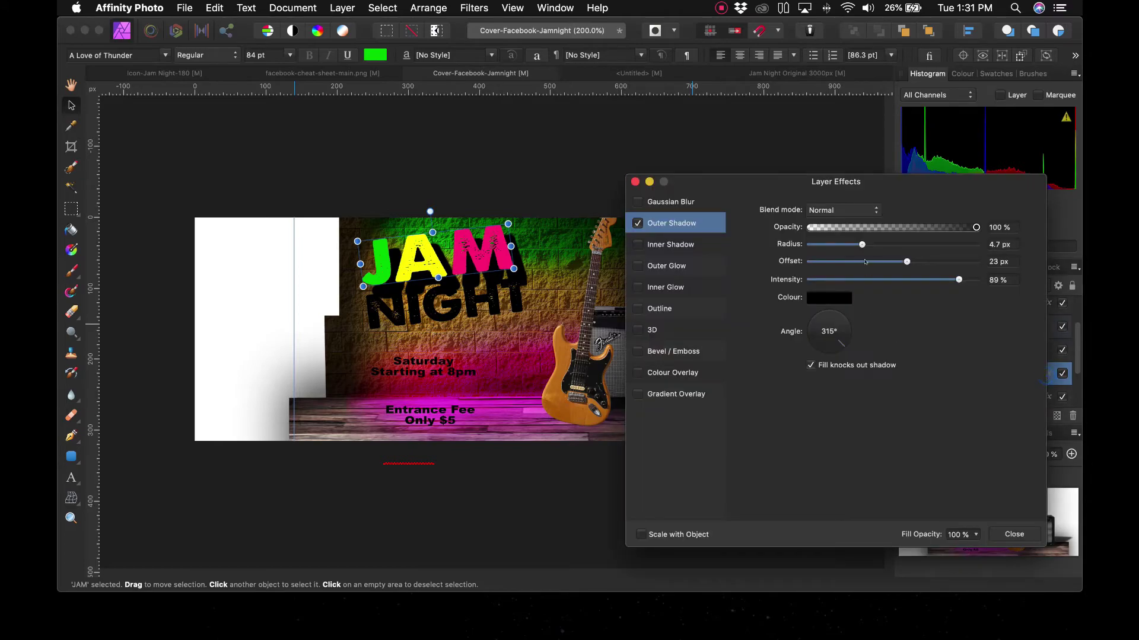
{"action": "left_click_drag", "start_coordinate": [861, 257], "coordinate": [869, 260]}
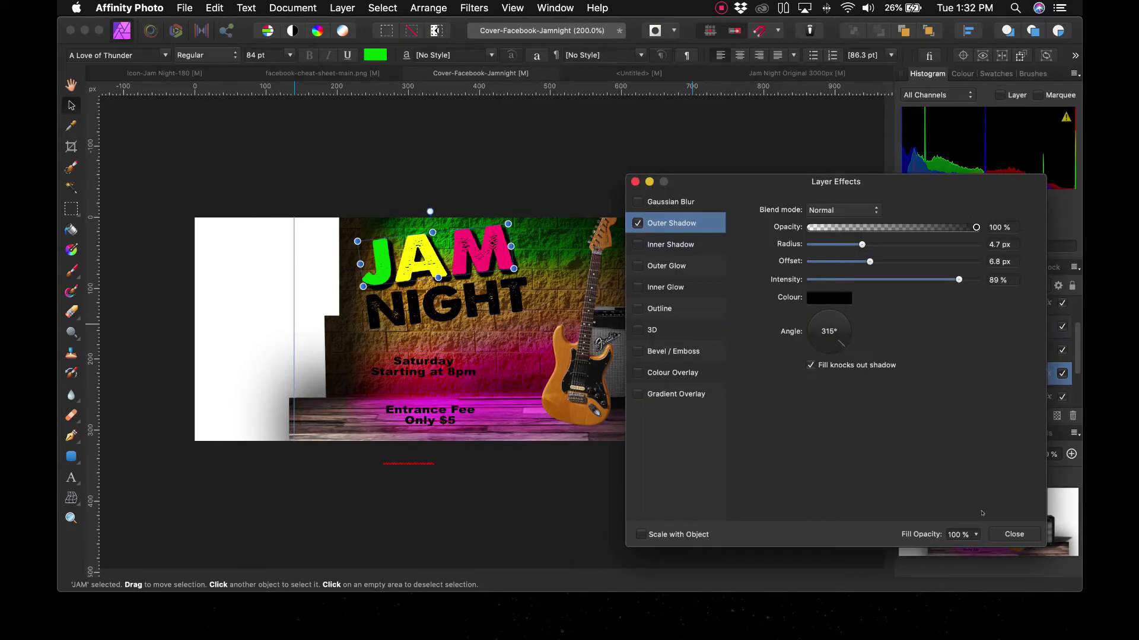
{"action": "left_click", "coordinate": [1012, 534]}
{"action": "left_click", "coordinate": [721, 545]}
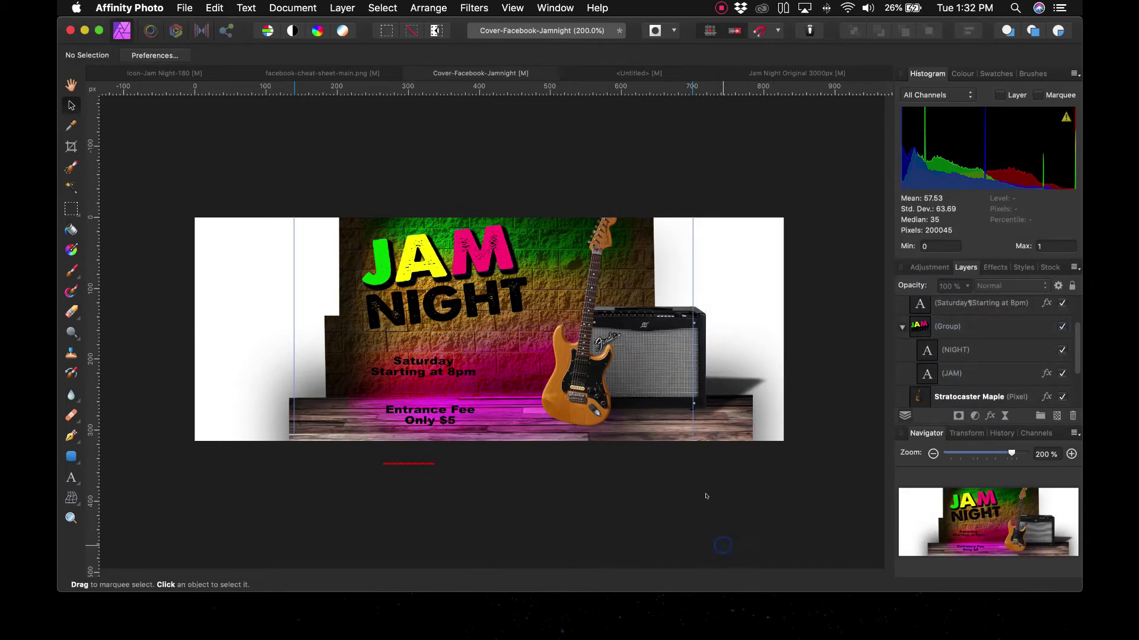
Step: Open the Back Drop Stage and Back Wall groups and select the Bricks layer
{"action": "left_click", "coordinate": [747, 432]}
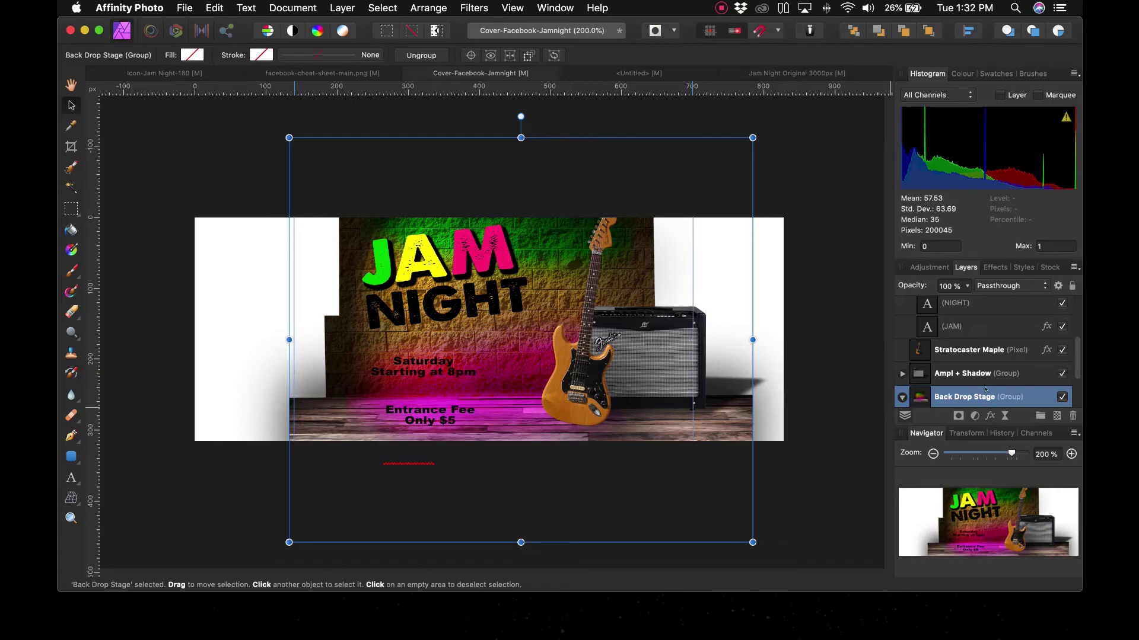
{"action": "scroll", "coordinate": [985, 388], "scroll_direction": "down", "scroll_amount": 3}
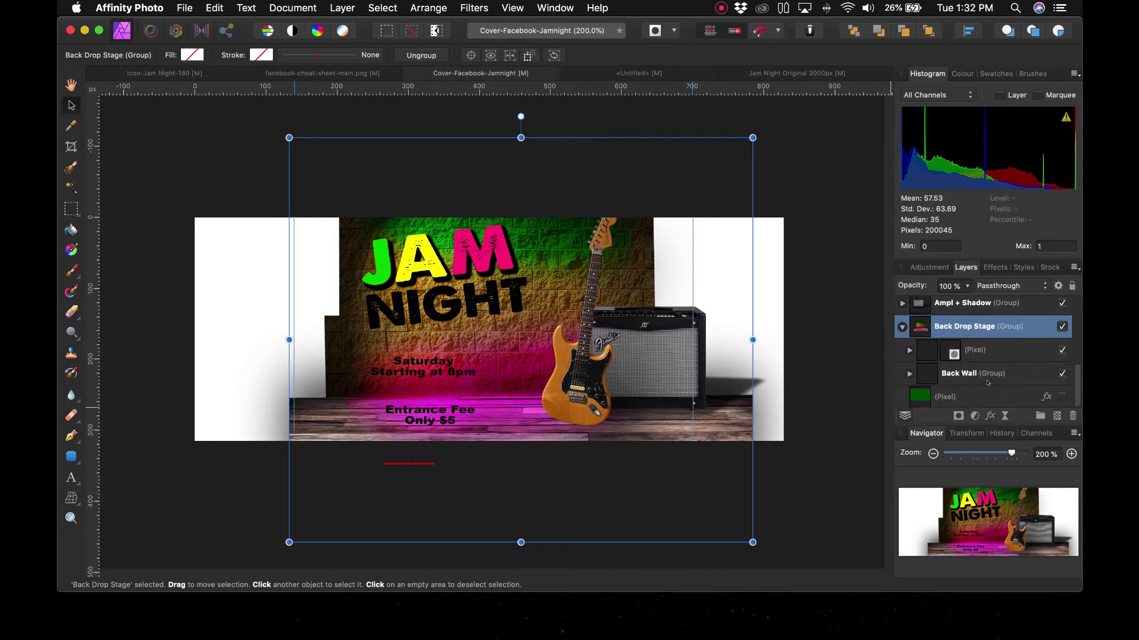
{"action": "left_click", "coordinate": [980, 374]}
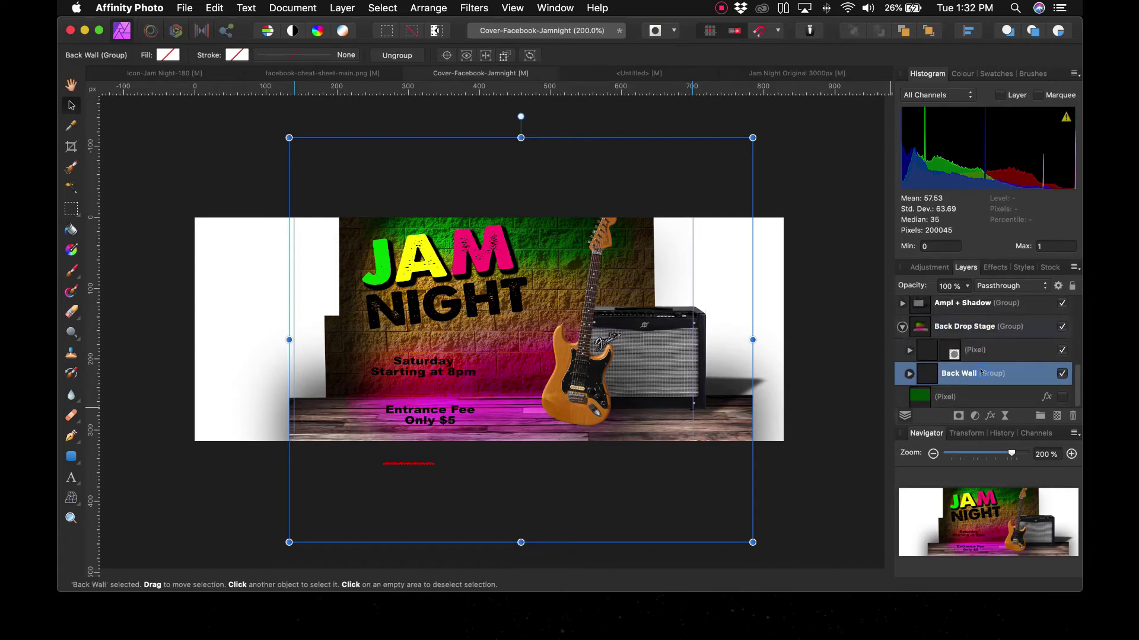
{"action": "left_click", "coordinate": [908, 374]}
{"action": "scroll", "coordinate": [994, 393], "scroll_direction": "down", "scroll_amount": 2}
{"action": "scroll", "coordinate": [994, 392], "scroll_direction": "down", "scroll_amount": 3}
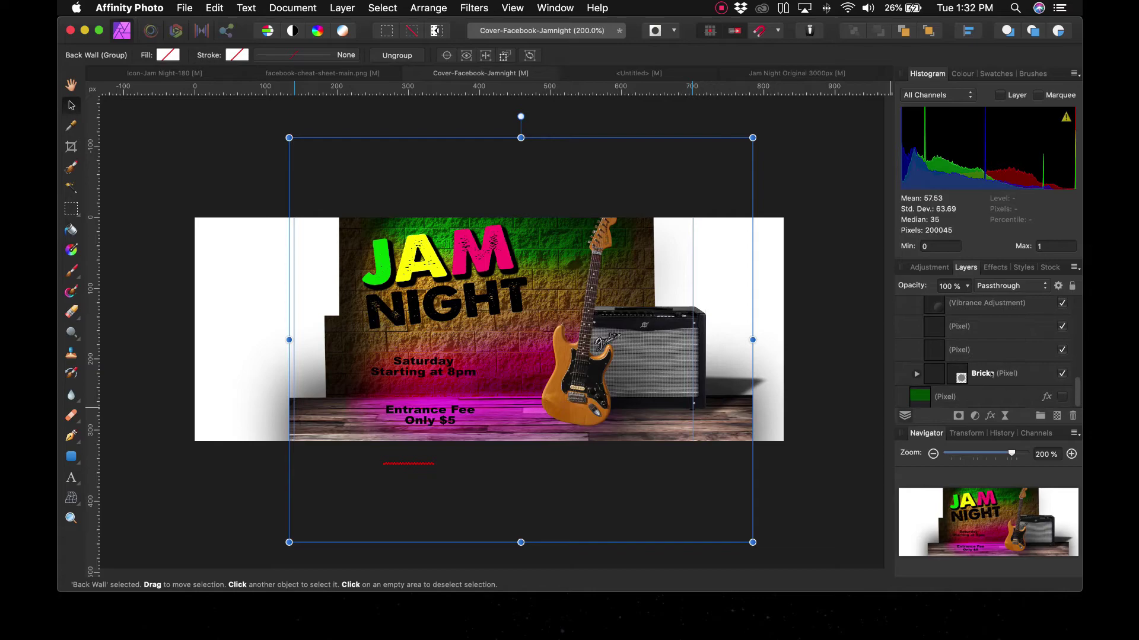
{"action": "left_click", "coordinate": [991, 375]}
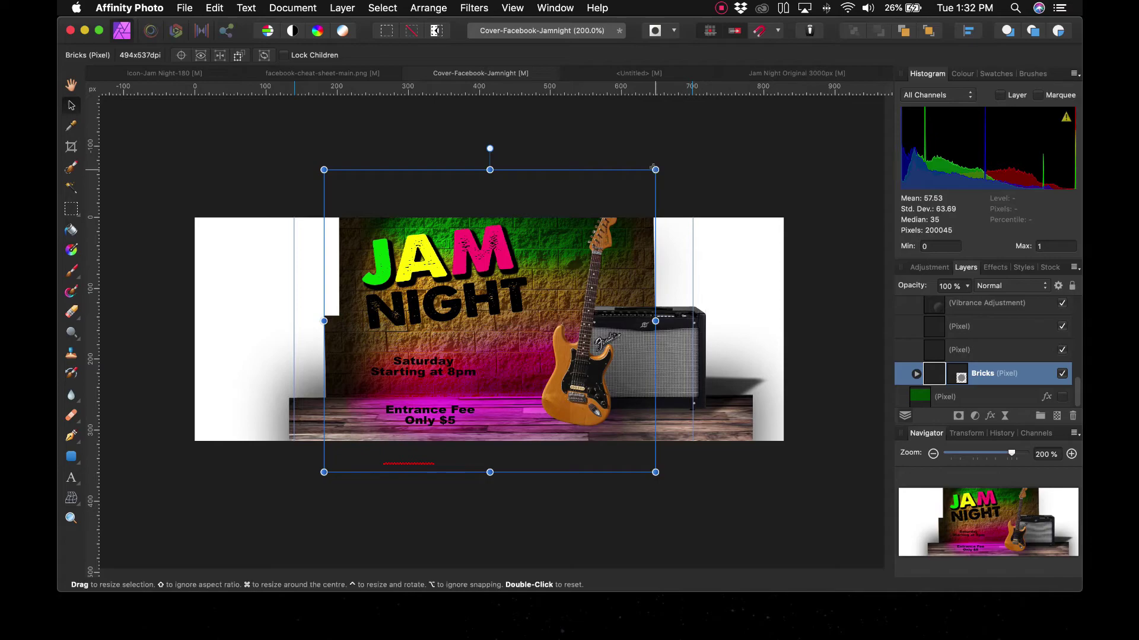
Step: Scale and move the Bricks layer until it covers the full cover width
{"action": "left_click_drag", "start_coordinate": [656, 169], "coordinate": [775, 80]}
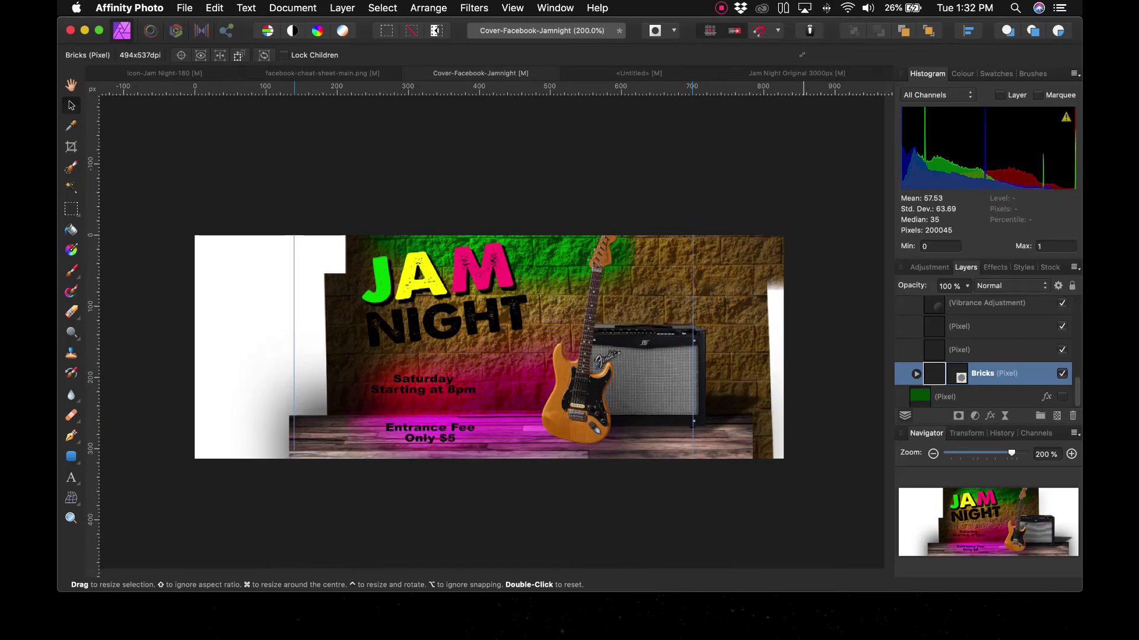
{"action": "mouse_move", "coordinate": [775, 80]}
{"action": "left_mouse_down"}
{"action": "mouse_move", "coordinate": [815, 44]}
{"action": "mouse_move", "coordinate": [791, 210]}
{"action": "left_mouse_up"}
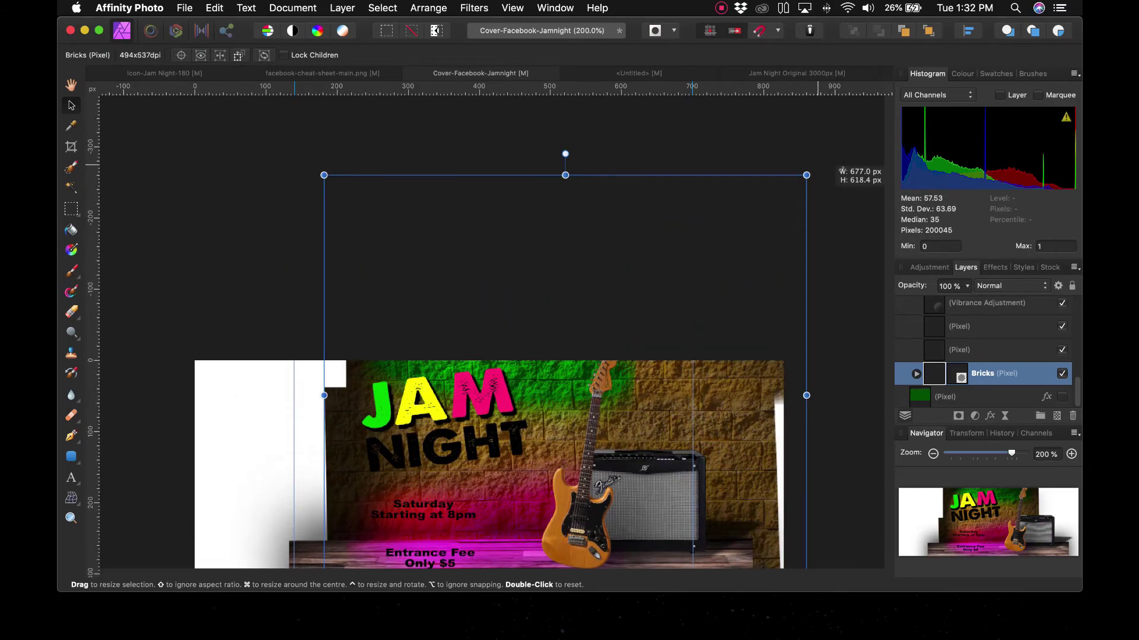
{"action": "left_click_drag", "start_coordinate": [791, 210], "coordinate": [820, 242]}
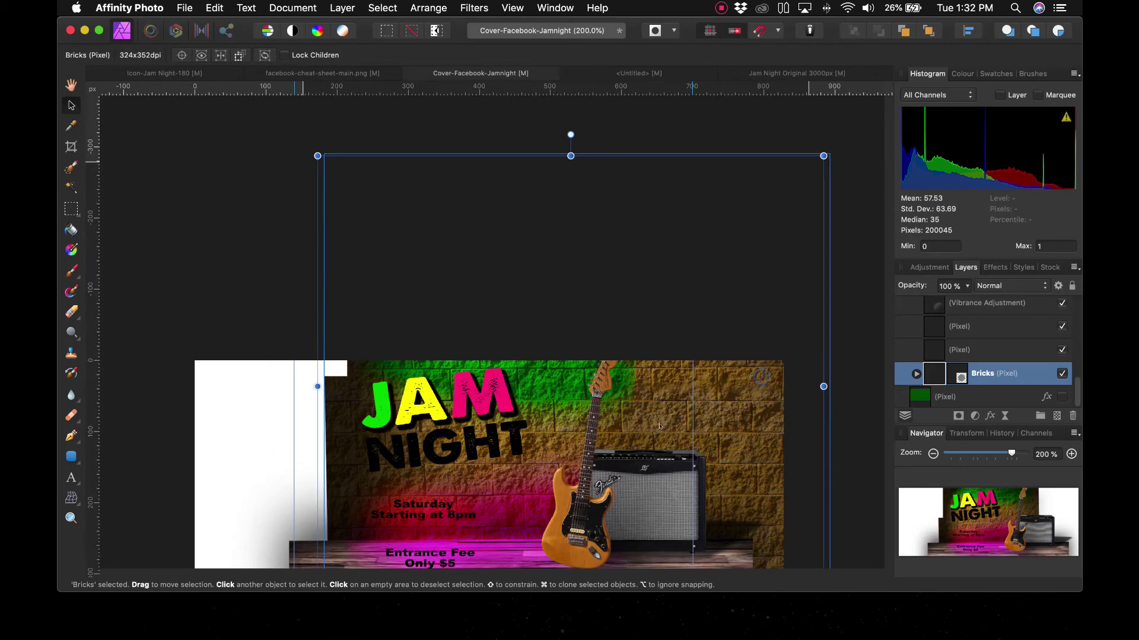
{"action": "left_click_drag", "start_coordinate": [659, 426], "coordinate": [577, 521]}
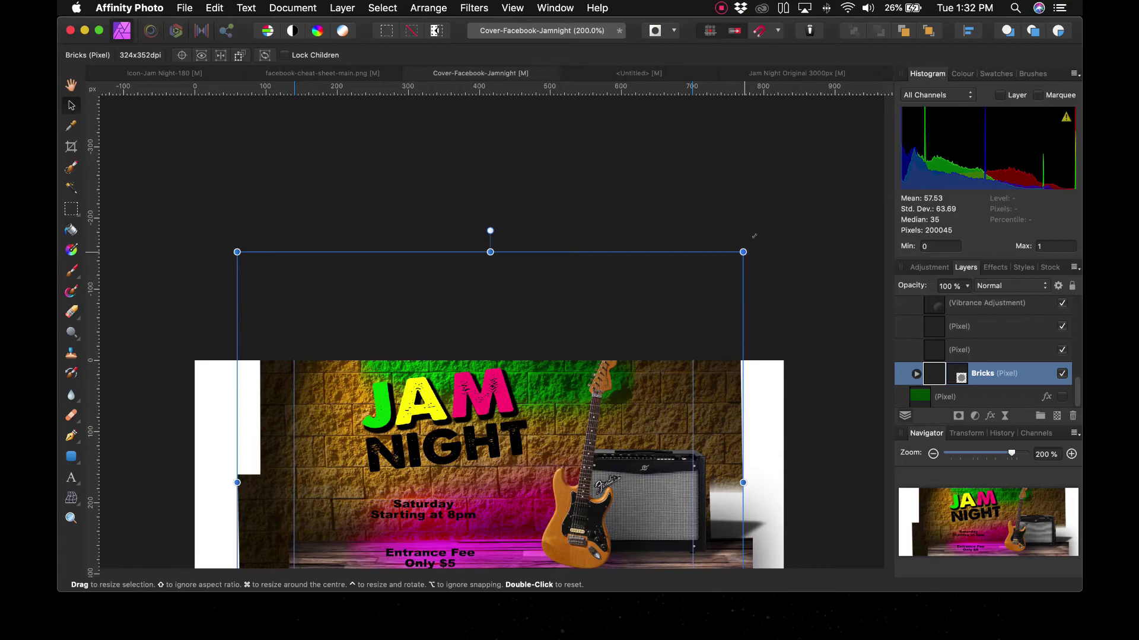
{"action": "left_click_drag", "start_coordinate": [753, 236], "coordinate": [828, 149]}
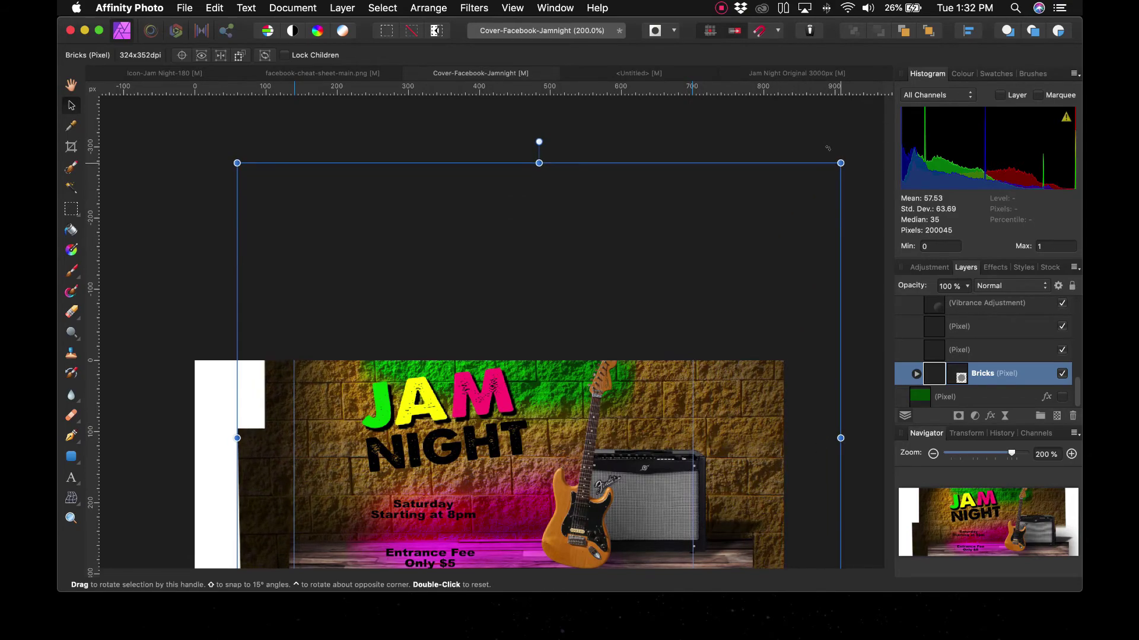
{"action": "mouse_move", "coordinate": [236, 163]}
{"action": "left_mouse_down"}
{"action": "mouse_move", "coordinate": [147, 128]}
{"action": "mouse_move", "coordinate": [161, 95]}
{"action": "left_mouse_up"}
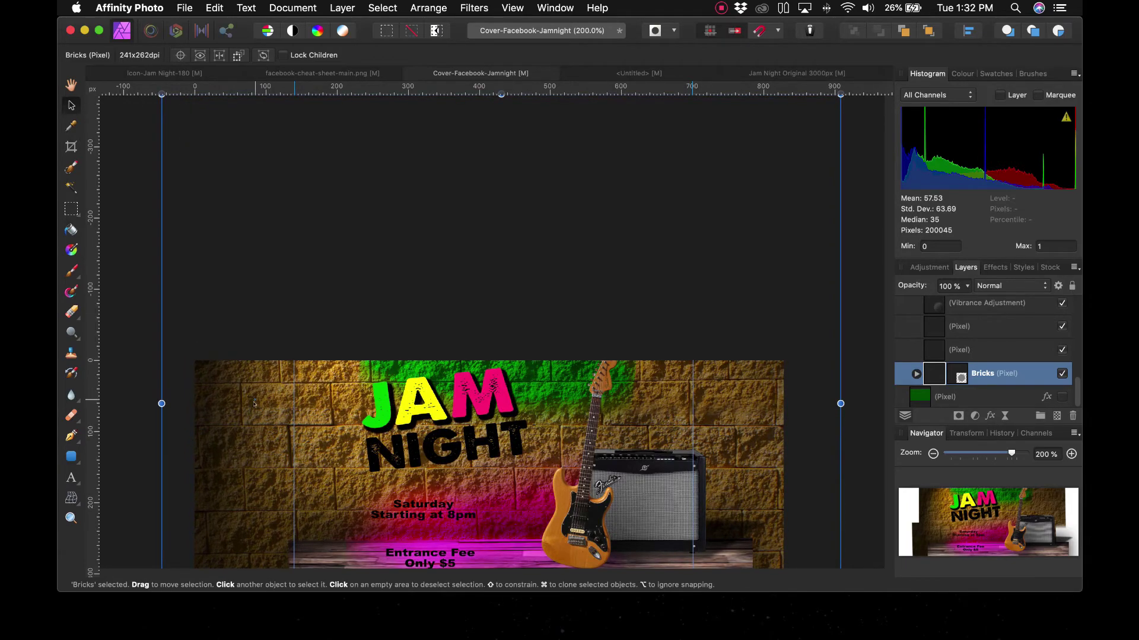
{"action": "mouse_move", "coordinate": [252, 424]}
{"action": "left_mouse_down"}
{"action": "mouse_move", "coordinate": [253, 523]}
{"action": "mouse_move", "coordinate": [260, 487]}
{"action": "left_mouse_up"}
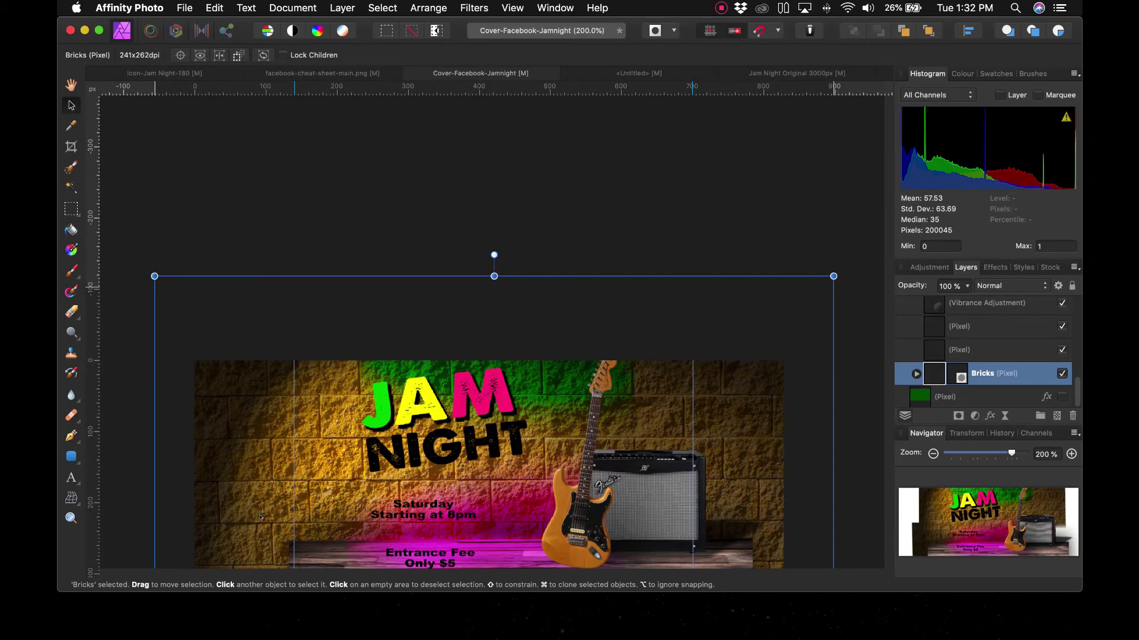
{"action": "left_click_drag", "start_coordinate": [260, 488], "coordinate": [261, 526]}
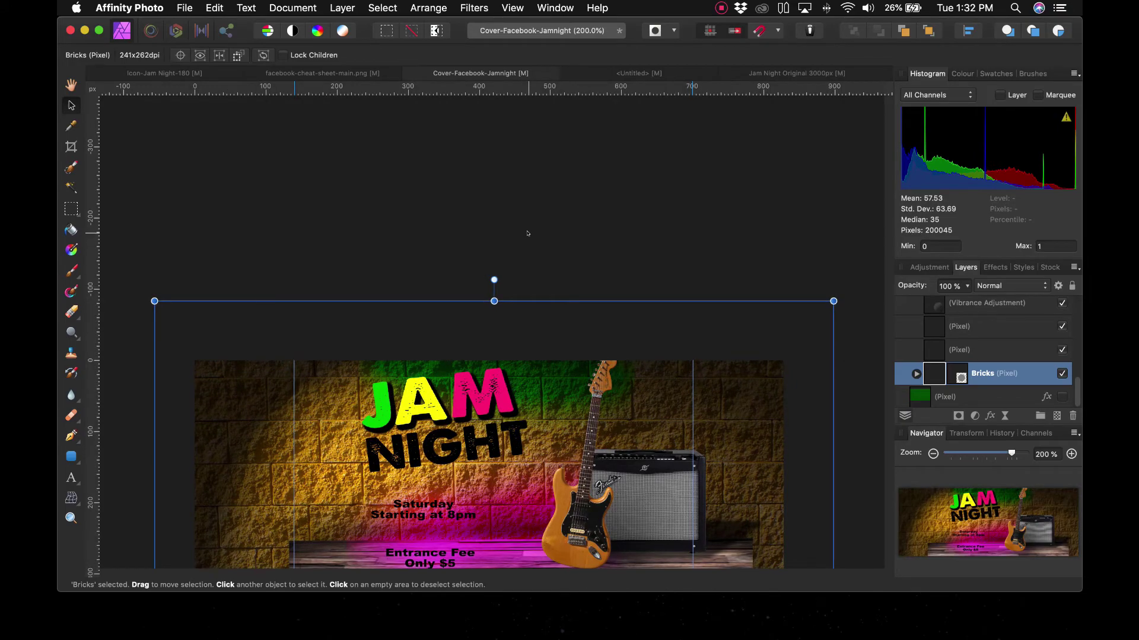
{"action": "key", "text": "super+minus"}
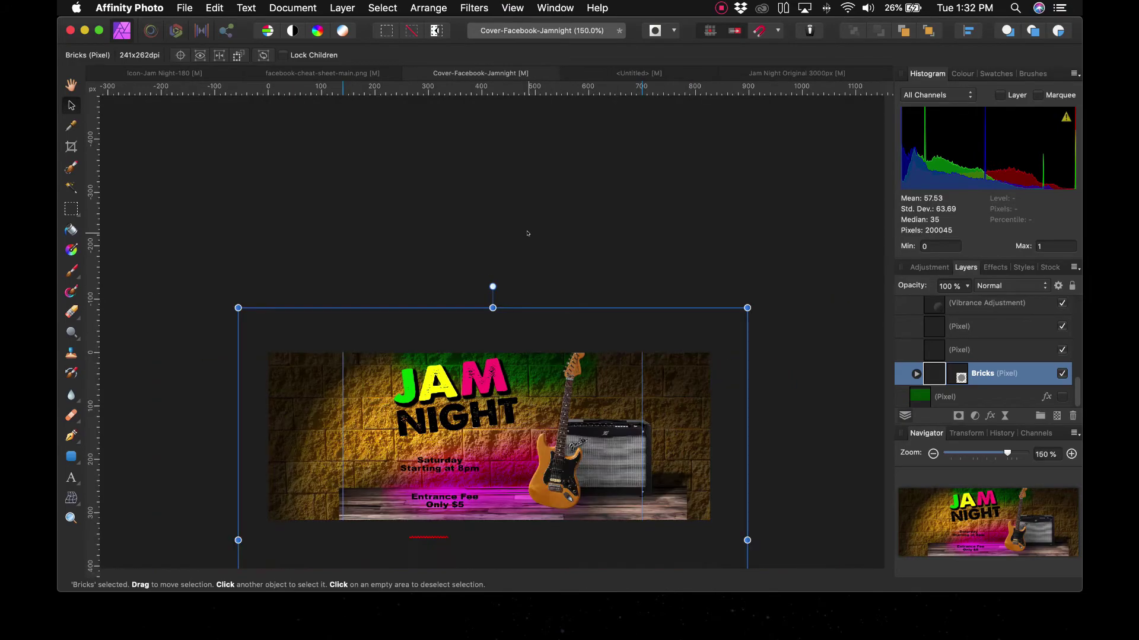
{"action": "key", "text": "super+minus"}
{"action": "left_click", "coordinate": [776, 447]}
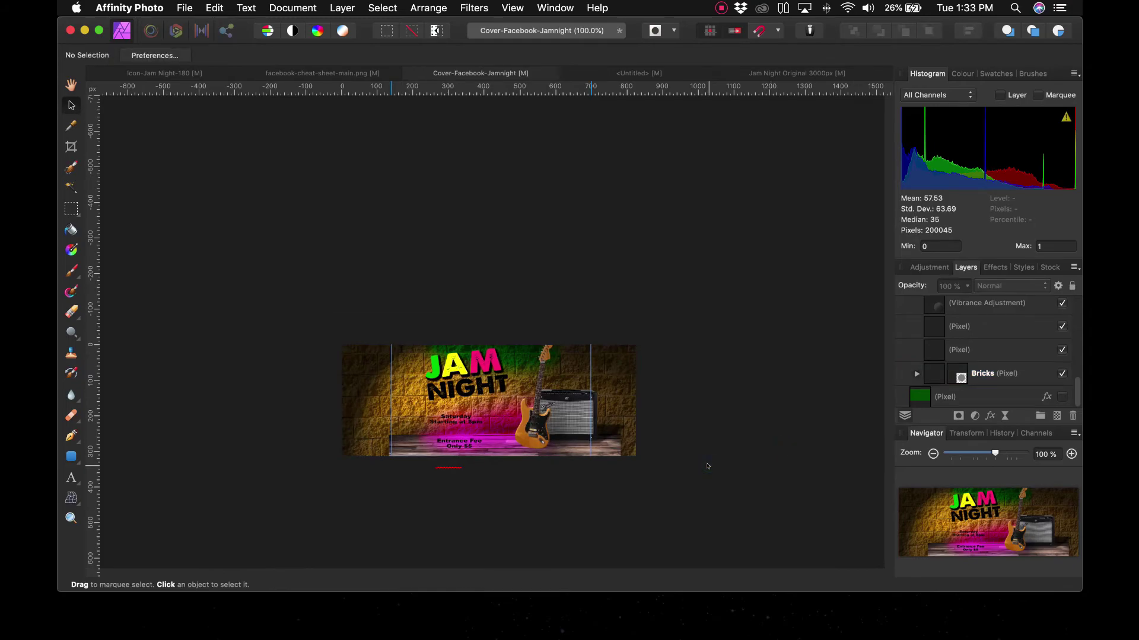
{"action": "key", "text": "super+plus"}
{"action": "key", "text": "super+plus"}
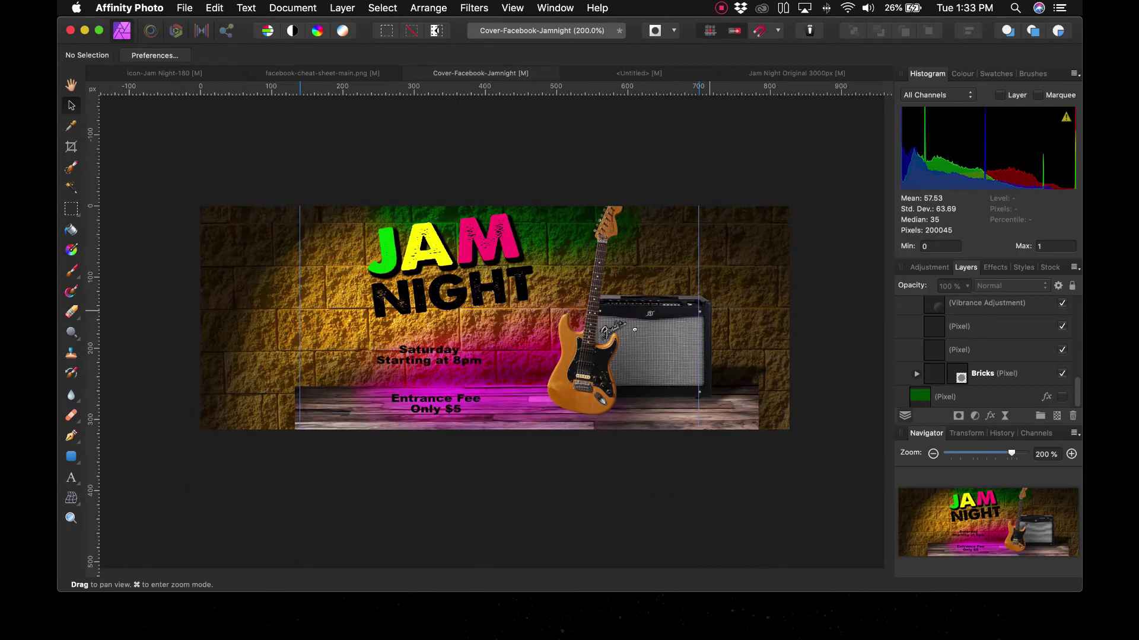
{"action": "left_click", "coordinate": [1015, 373]}
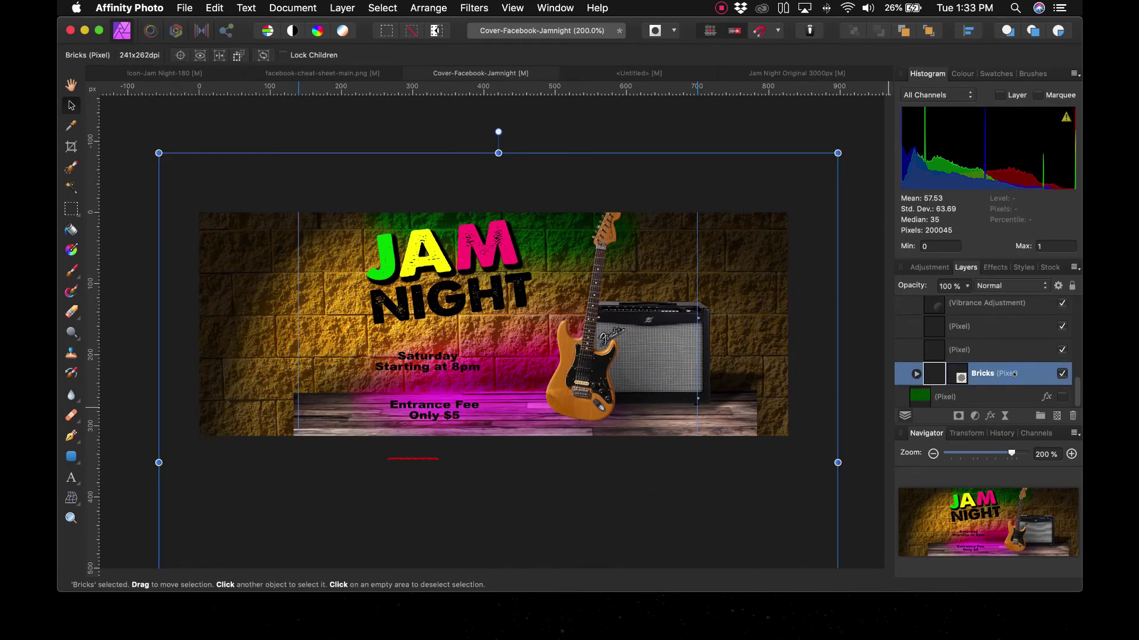
{"action": "scroll", "coordinate": [1014, 374], "scroll_direction": "up", "scroll_amount": 2}
{"action": "scroll", "coordinate": [1015, 374], "scroll_direction": "up", "scroll_amount": 2}
{"action": "scroll", "coordinate": [1014, 374], "scroll_direction": "up", "scroll_amount": 2}
{"action": "scroll", "coordinate": [1015, 374], "scroll_direction": "up", "scroll_amount": 2}
{"action": "scroll", "coordinate": [1013, 373], "scroll_direction": "down", "scroll_amount": 2}
{"action": "scroll", "coordinate": [1013, 375], "scroll_direction": "down", "scroll_amount": 2}
{"action": "scroll", "coordinate": [1013, 374], "scroll_direction": "down", "scroll_amount": 2}
{"action": "scroll", "coordinate": [1012, 375], "scroll_direction": "down", "scroll_amount": 2}
{"action": "scroll", "coordinate": [1012, 374], "scroll_direction": "down", "scroll_amount": 2}
{"action": "scroll", "coordinate": [1013, 374], "scroll_direction": "up", "scroll_amount": 1}
{"action": "scroll", "coordinate": [1012, 374], "scroll_direction": "up", "scroll_amount": 2}
{"action": "scroll", "coordinate": [1012, 374], "scroll_direction": "up", "scroll_amount": 1}
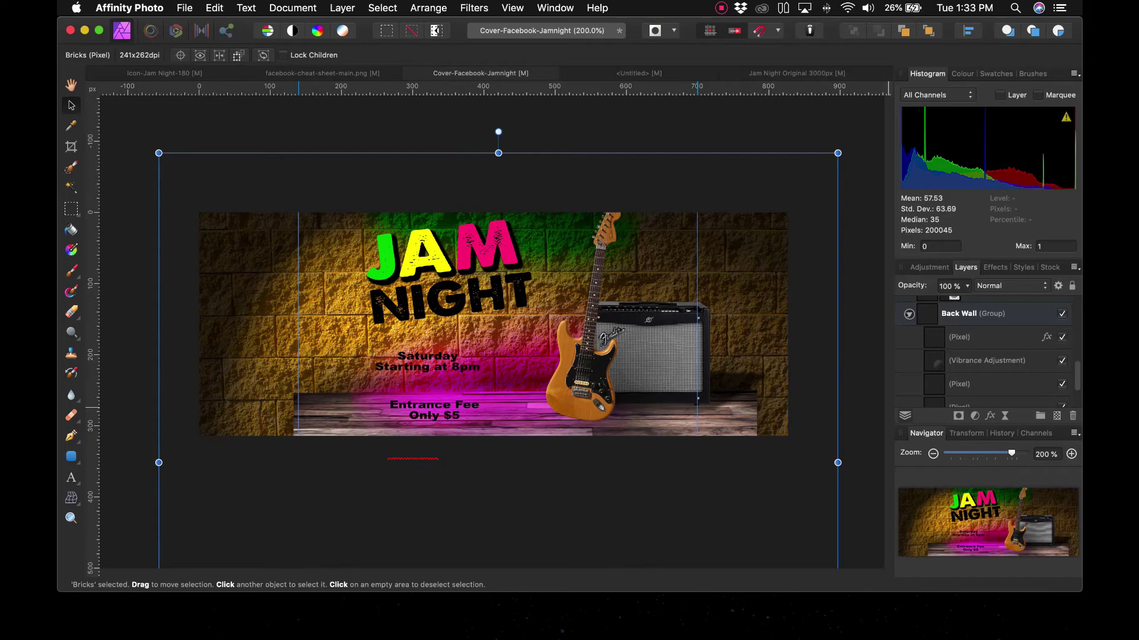
{"action": "left_click", "coordinate": [909, 315]}
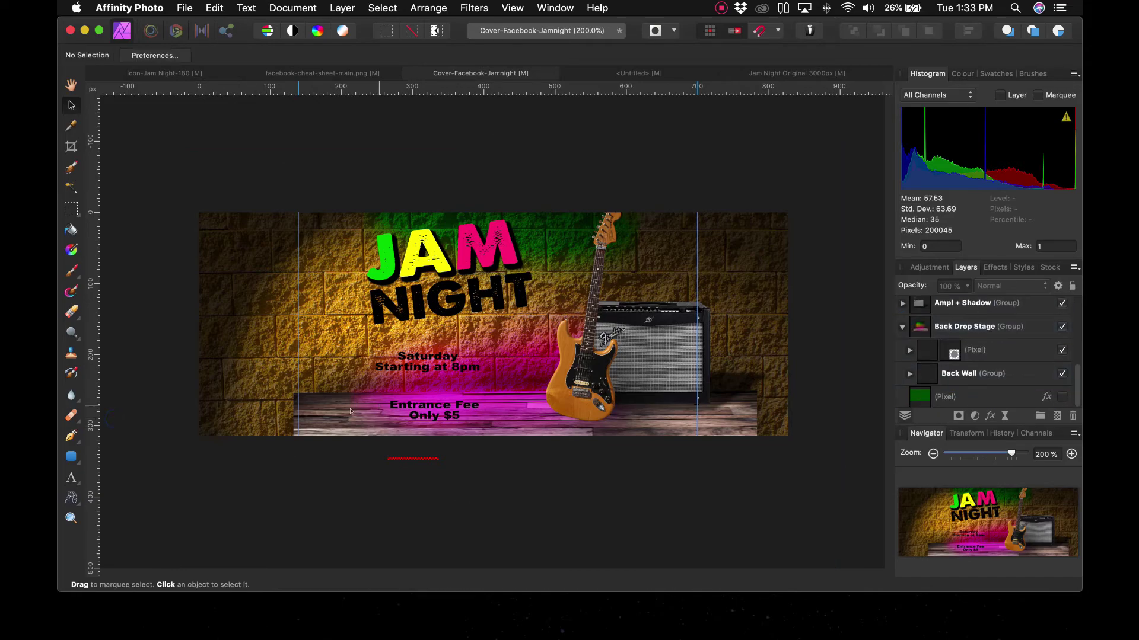
{"action": "left_click", "coordinate": [970, 327]}
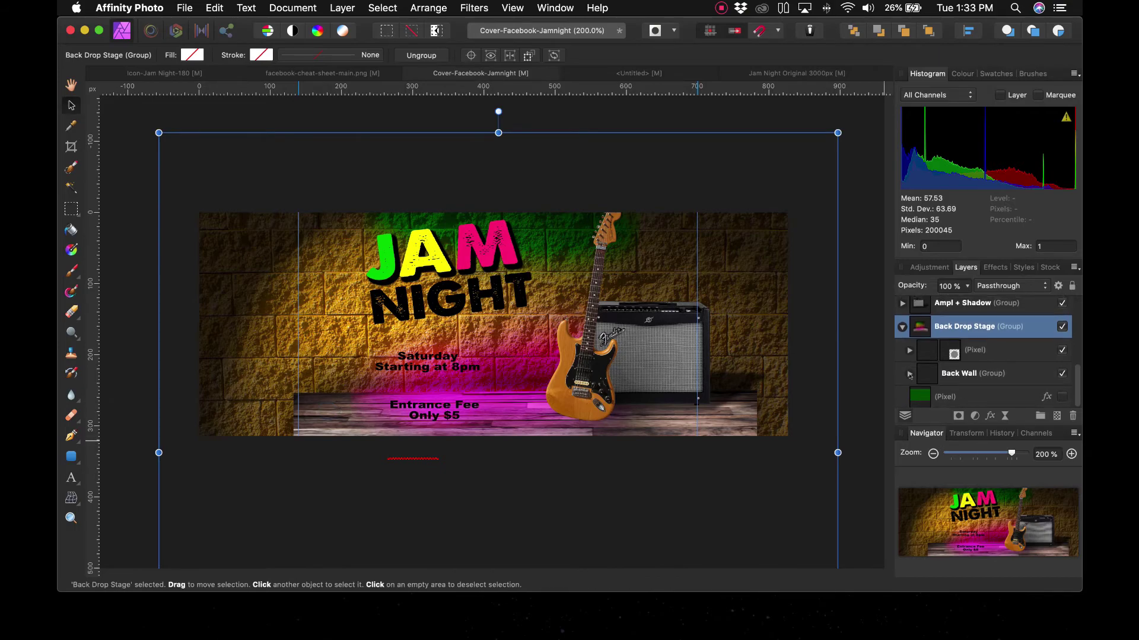
{"action": "left_click", "coordinate": [909, 374]}
{"action": "scroll", "coordinate": [984, 366], "scroll_direction": "down", "scroll_amount": 5}
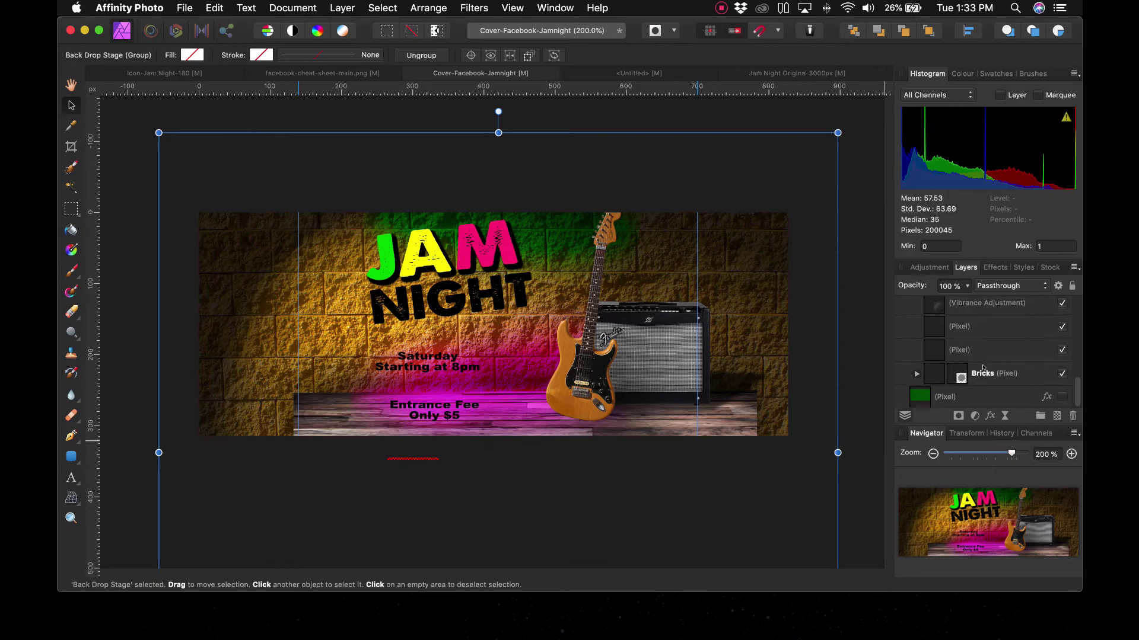
{"action": "scroll", "coordinate": [992, 348], "scroll_direction": "up", "scroll_amount": 2}
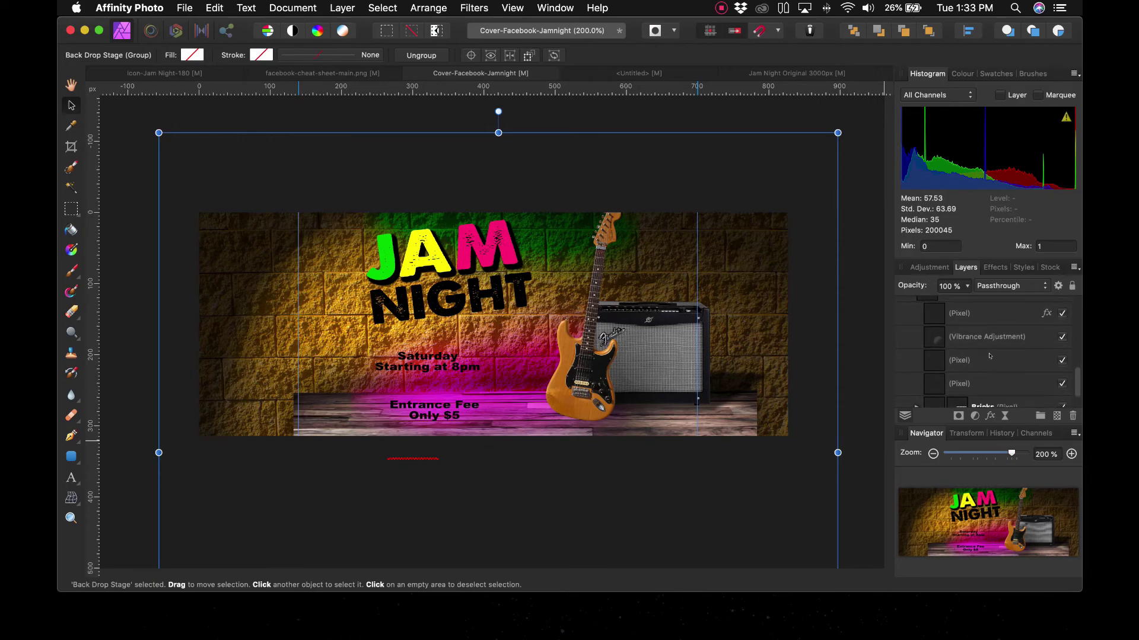
{"action": "scroll", "coordinate": [990, 356], "scroll_direction": "up", "scroll_amount": 4}
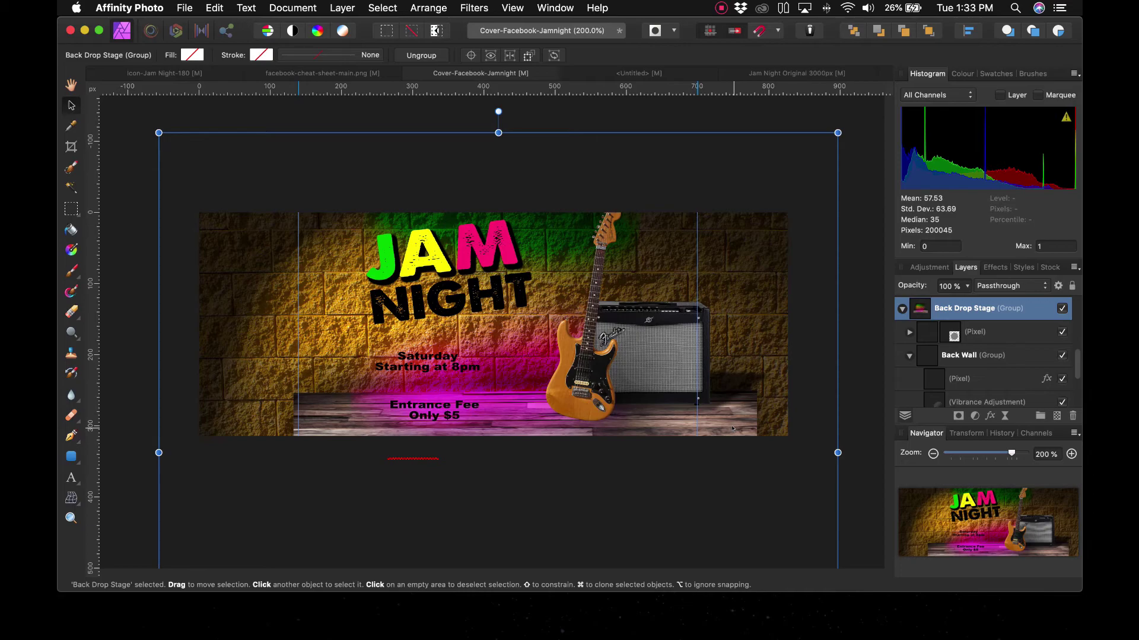
{"action": "left_click", "coordinate": [875, 344]}
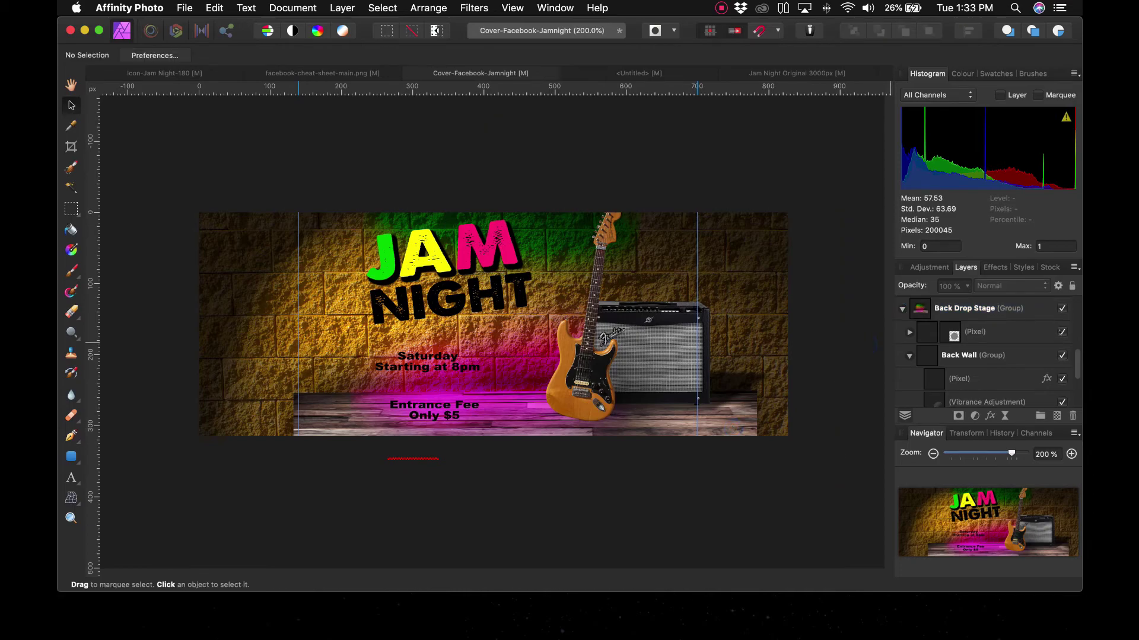
{"action": "left_click", "coordinate": [1012, 338]}
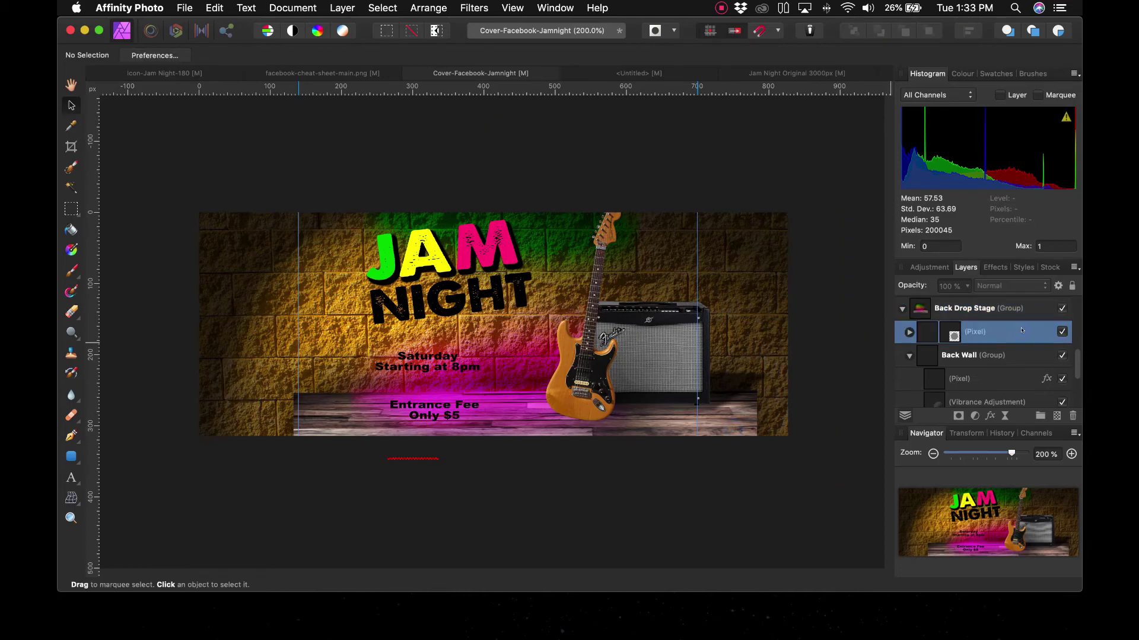
{"action": "left_click", "coordinate": [1002, 357]}
{"action": "scroll", "coordinate": [1002, 355], "scroll_direction": "down", "scroll_amount": 5}
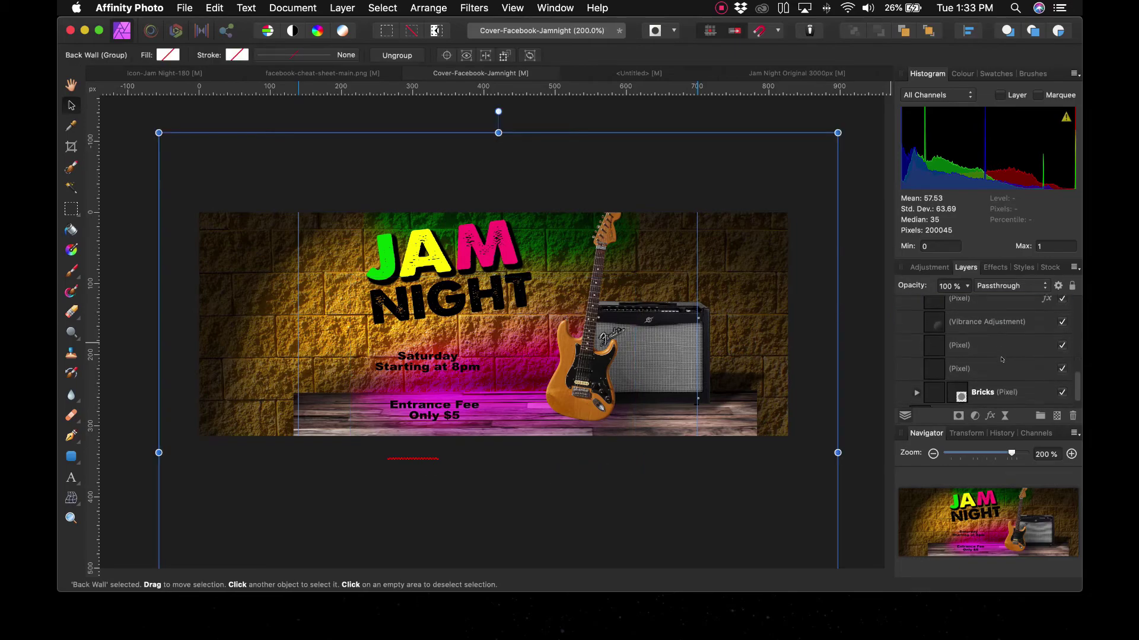
{"action": "scroll", "coordinate": [1001, 359], "scroll_direction": "down", "scroll_amount": 1}
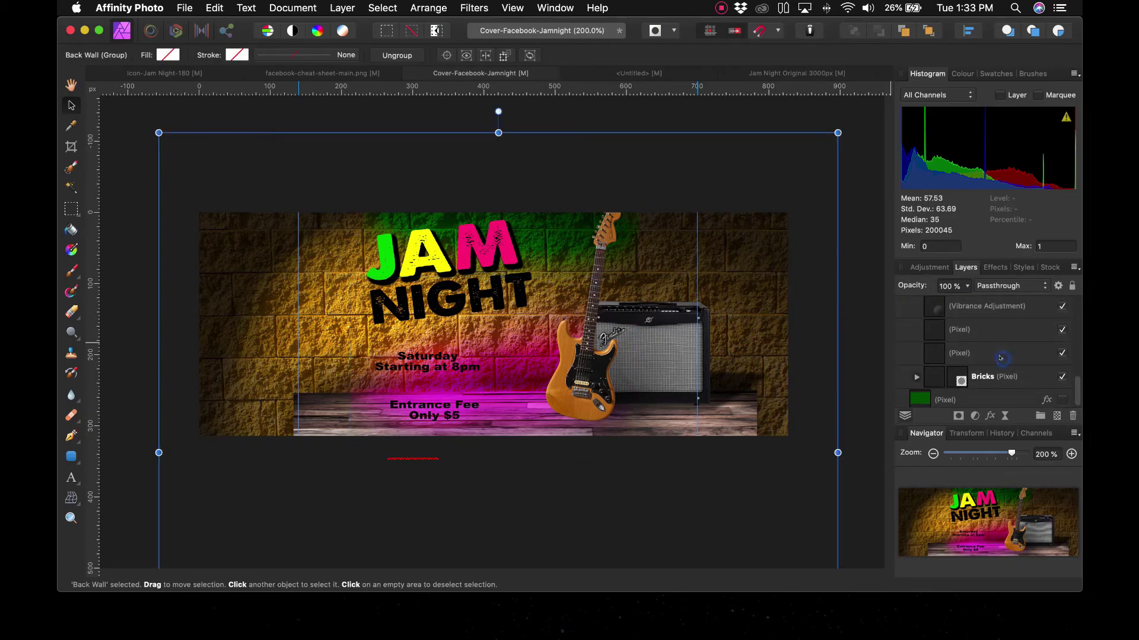
{"action": "double_click", "coordinate": [962, 353]}
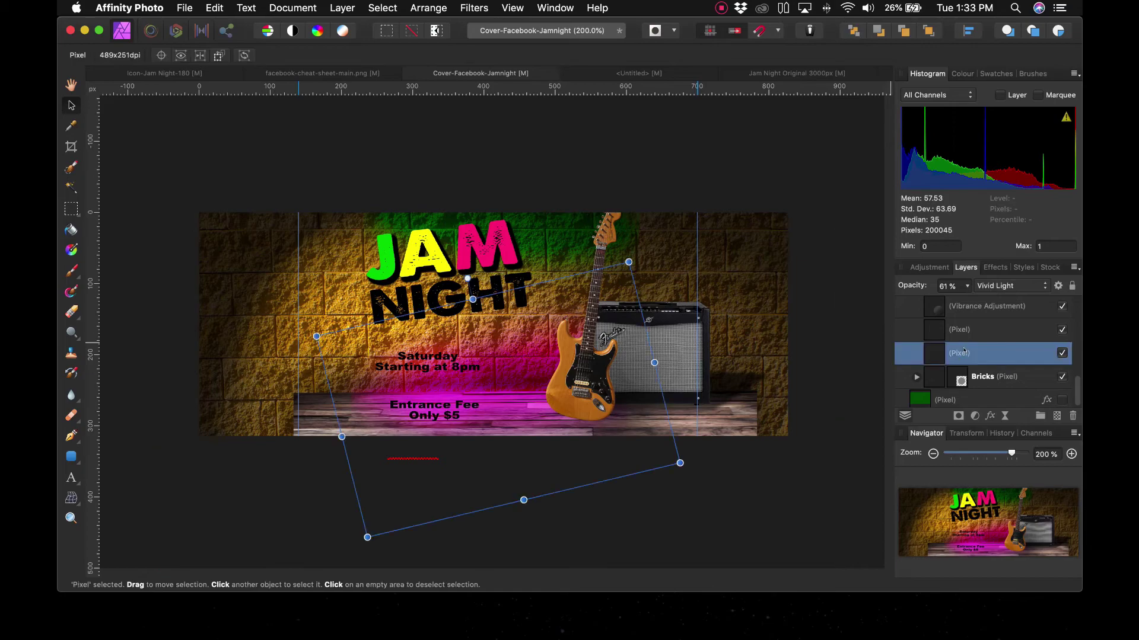
{"action": "left_click", "coordinate": [1012, 380]}
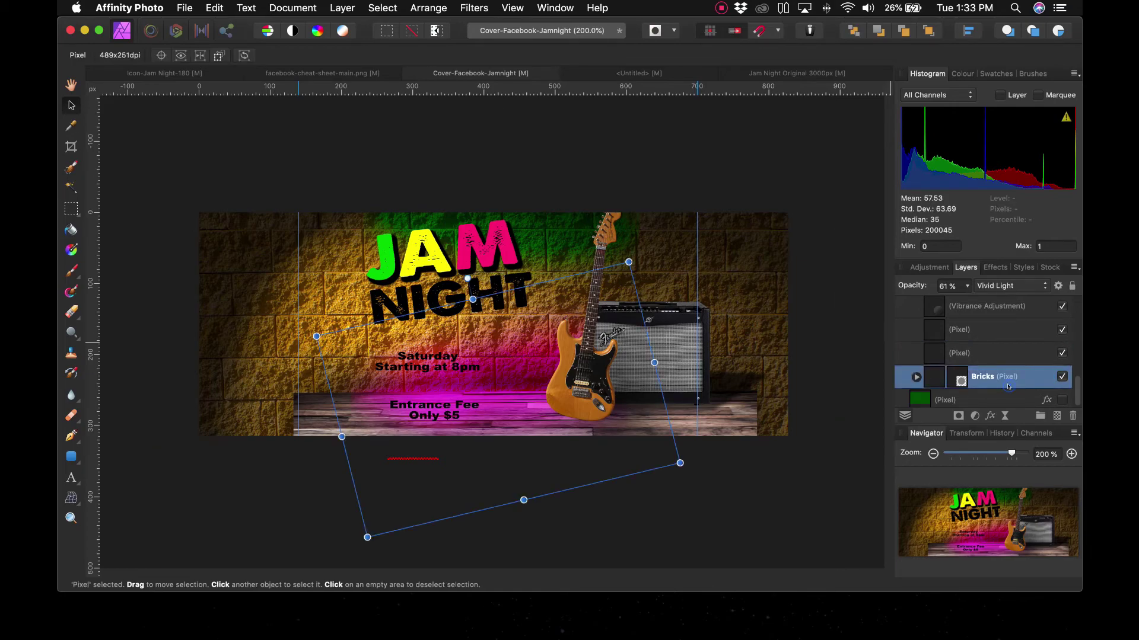
{"action": "left_click", "coordinate": [916, 378]}
{"action": "scroll", "coordinate": [1013, 376], "scroll_direction": "up", "scroll_amount": 5}
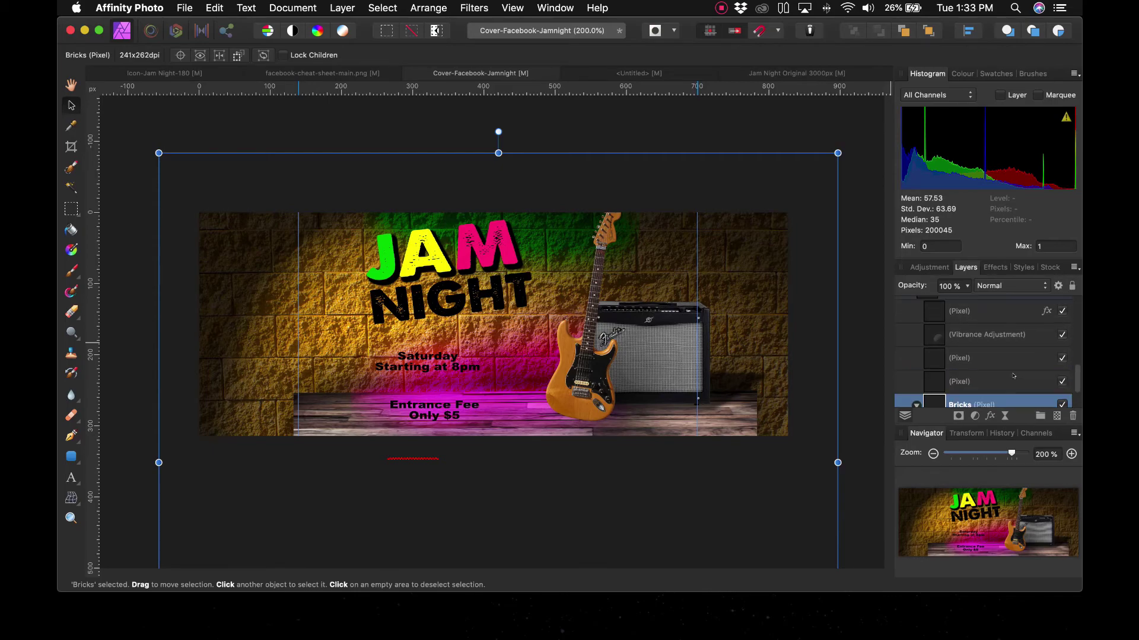
{"action": "left_click", "coordinate": [988, 381]}
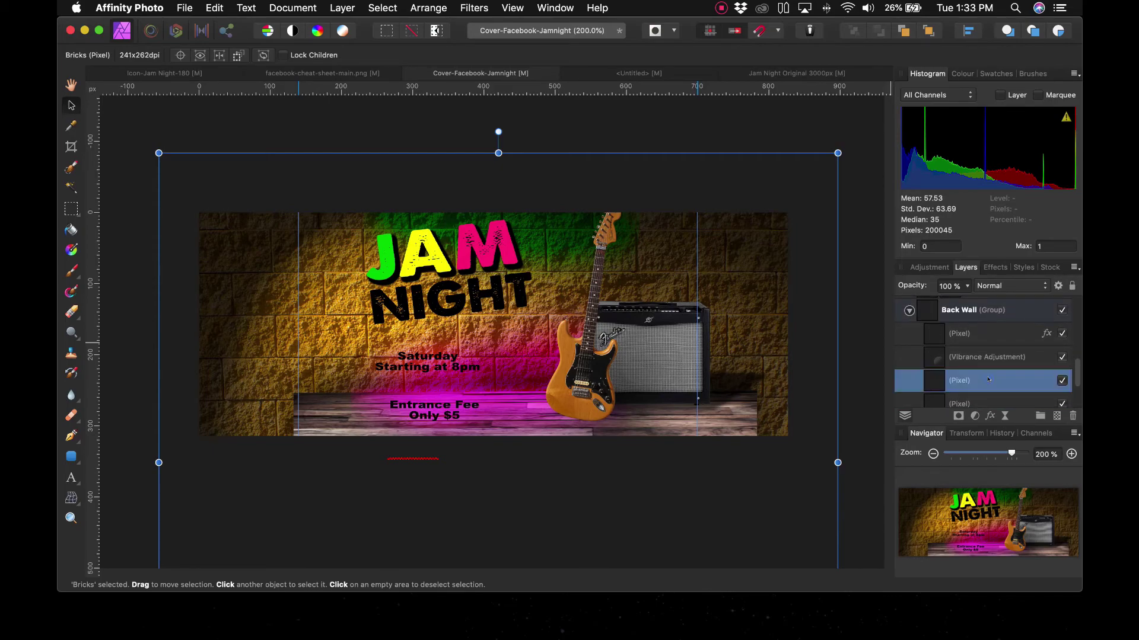
{"action": "left_click", "coordinate": [983, 331]}
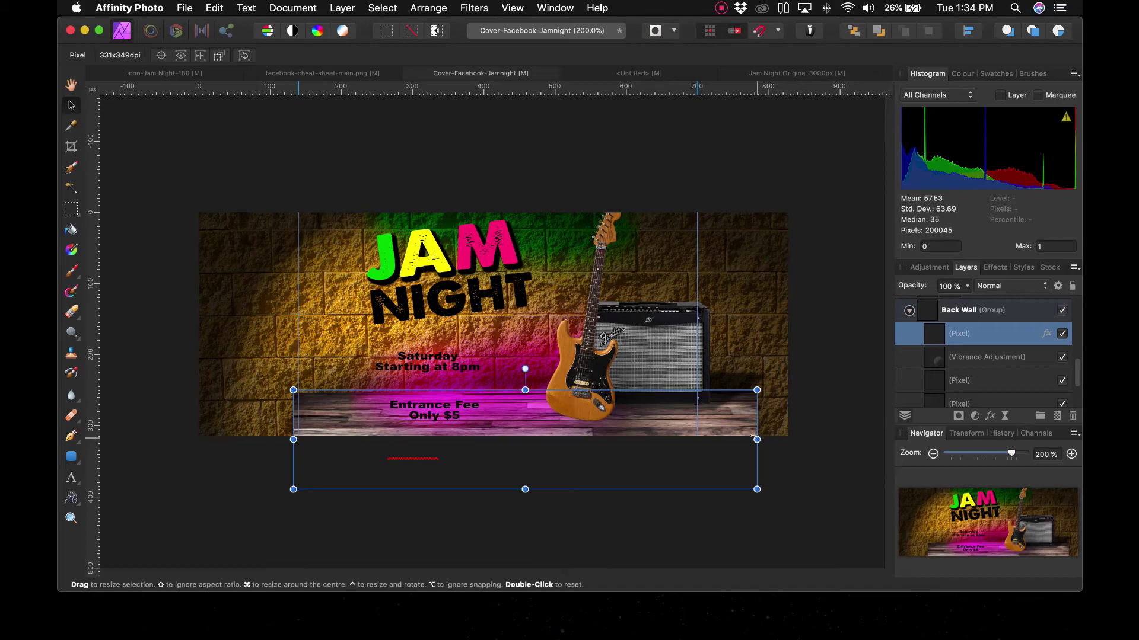
Step: Stretch the wood floor's left and right sides out to the canvas edges
{"action": "left_click_drag", "start_coordinate": [752, 437], "coordinate": [801, 439]}
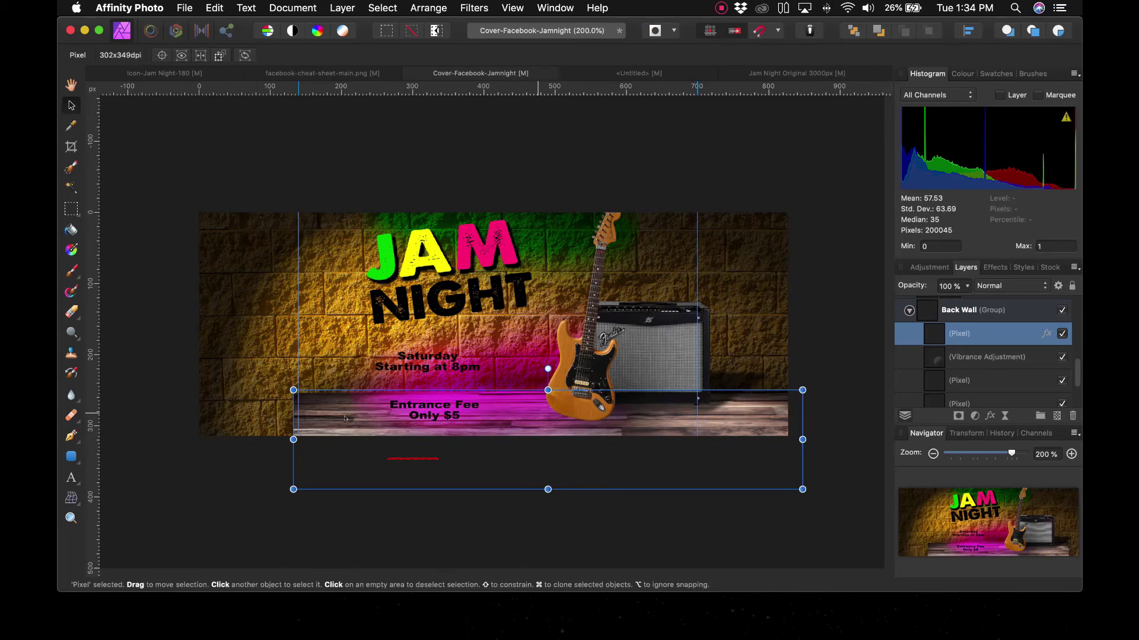
{"action": "left_click_drag", "start_coordinate": [293, 438], "coordinate": [181, 436]}
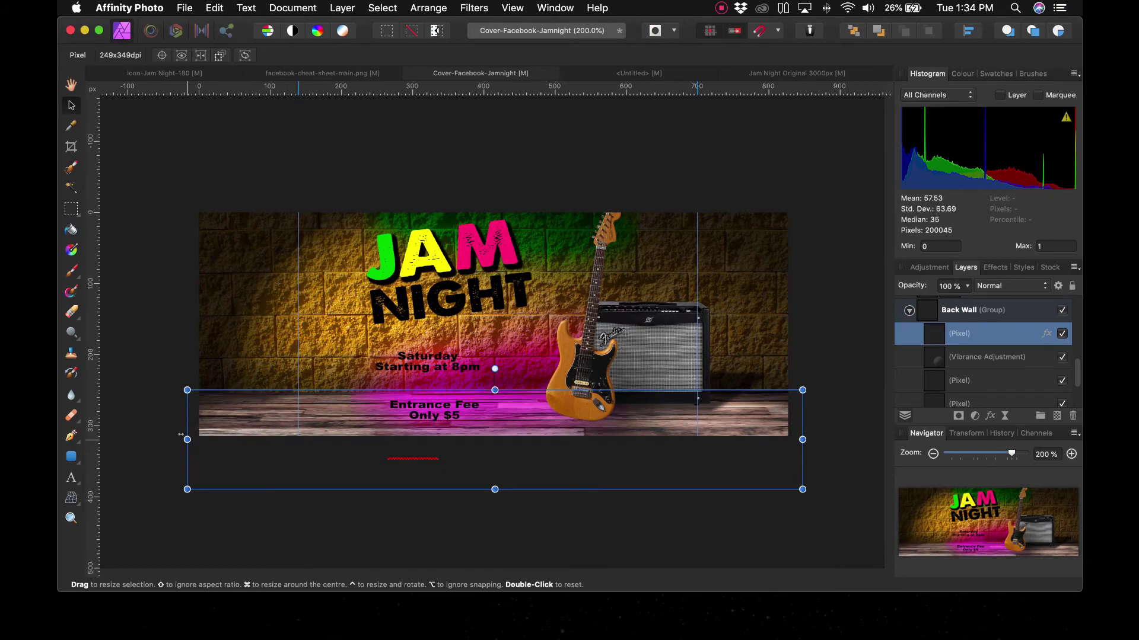
{"action": "left_click", "coordinate": [179, 319]}
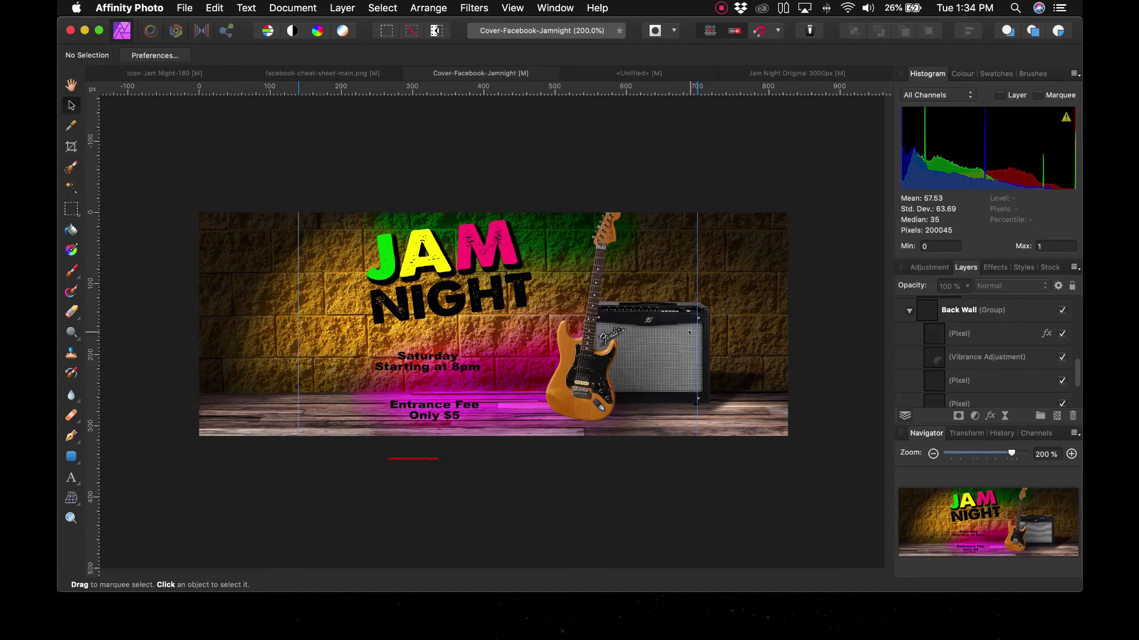
Step: Shift the amp group right and tilt the guitar clockwise
{"action": "left_click", "coordinate": [656, 341]}
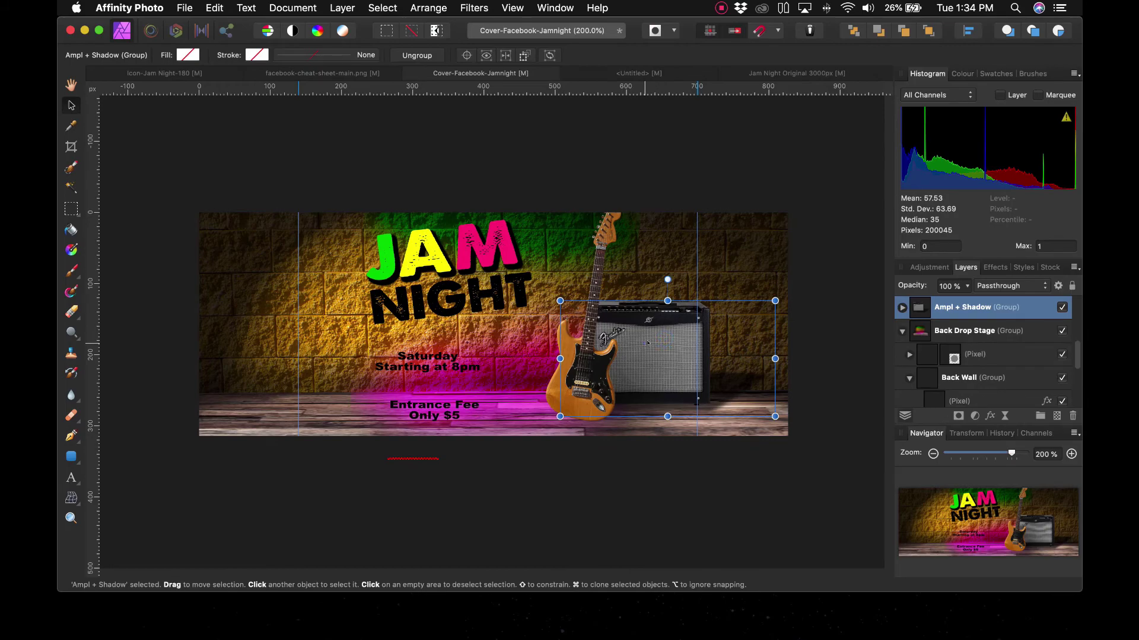
{"action": "left_click_drag", "start_coordinate": [647, 343], "coordinate": [679, 350]}
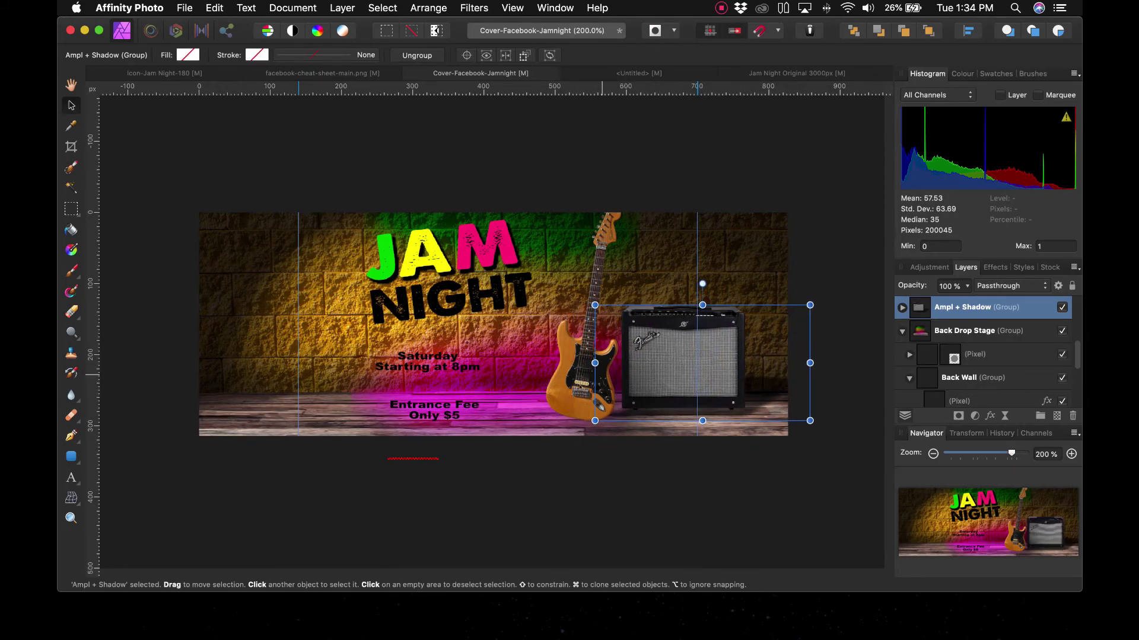
{"action": "left_click", "coordinate": [583, 366]}
{"action": "left_click_drag", "start_coordinate": [610, 184], "coordinate": [660, 184]}
{"action": "left_click_drag", "start_coordinate": [633, 356], "coordinate": [621, 363]}
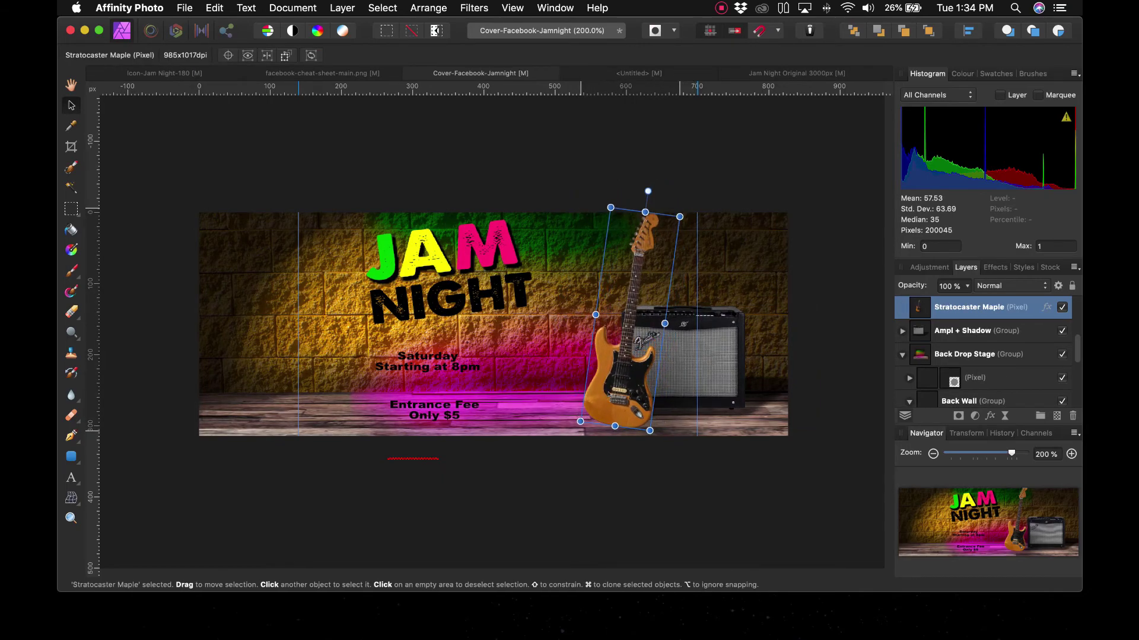
{"action": "left_click", "coordinate": [967, 360]}
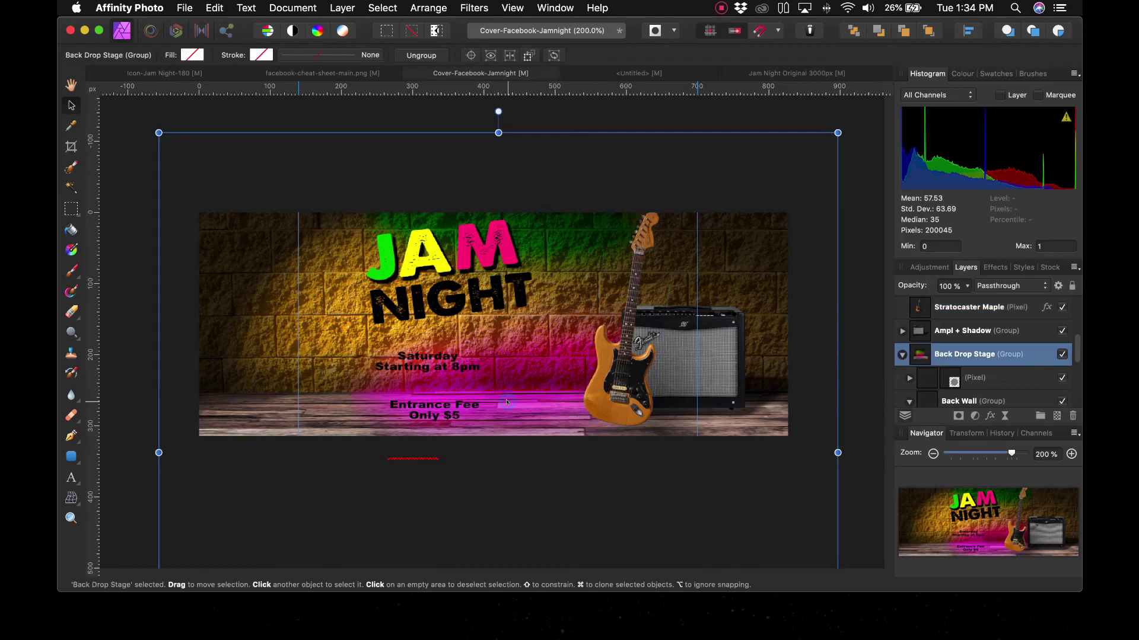
{"action": "scroll", "coordinate": [974, 356], "scroll_direction": "down", "scroll_amount": 3}
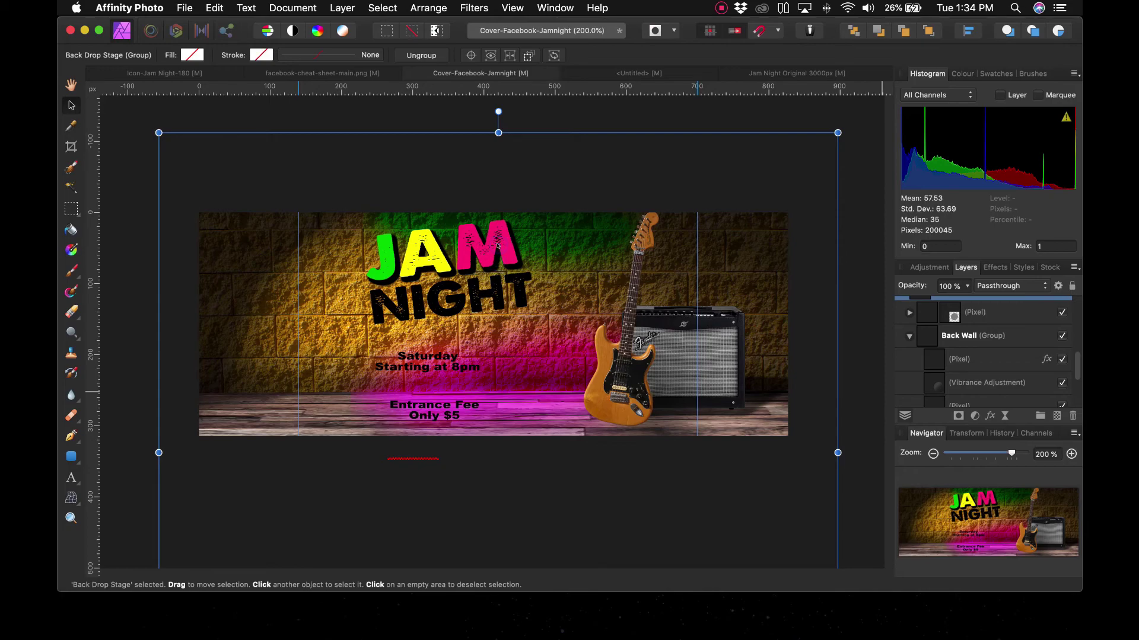
Step: Move JAM NIGHT left and place the Saturday and Entrance Fee texts side by side
{"action": "left_click", "coordinate": [498, 242]}
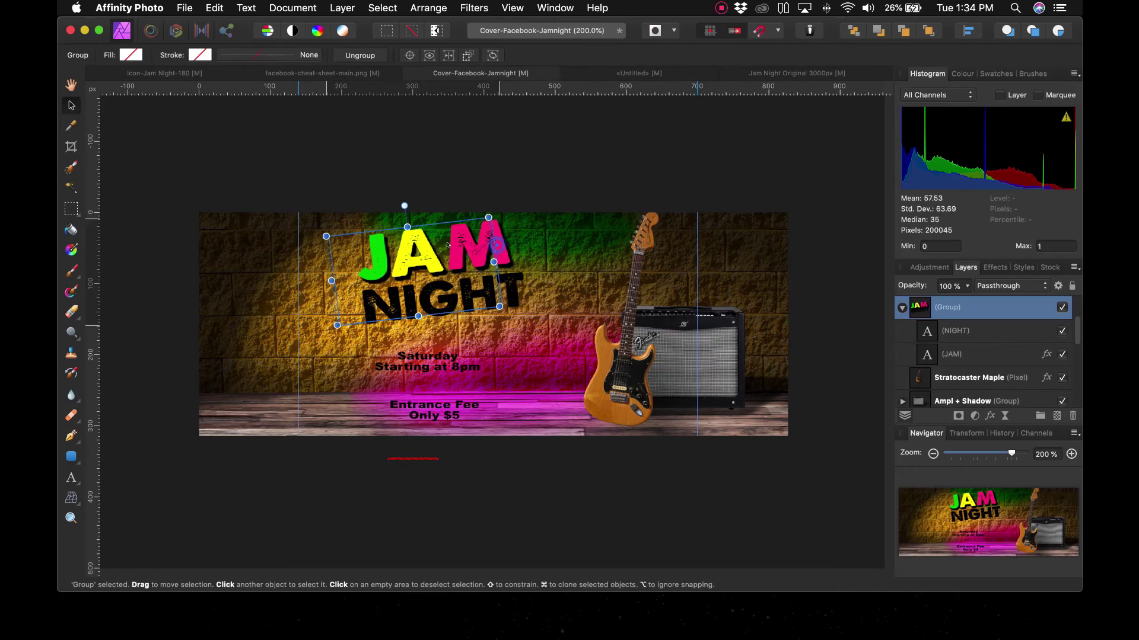
{"action": "left_click_drag", "start_coordinate": [489, 247], "coordinate": [435, 247]}
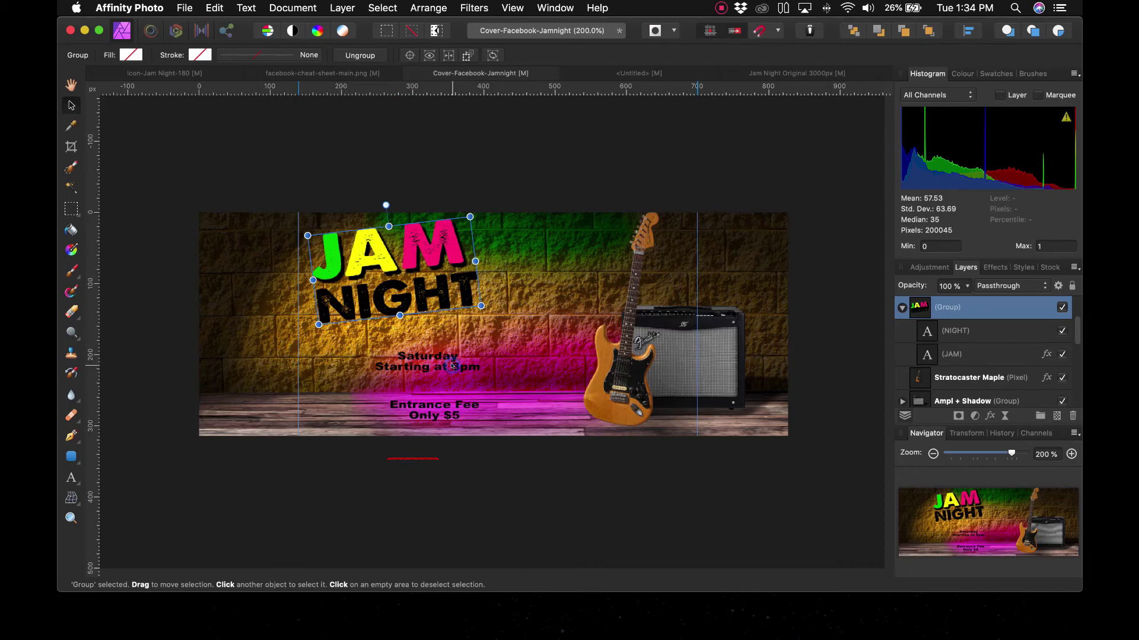
{"action": "left_click_drag", "start_coordinate": [453, 366], "coordinate": [418, 355]}
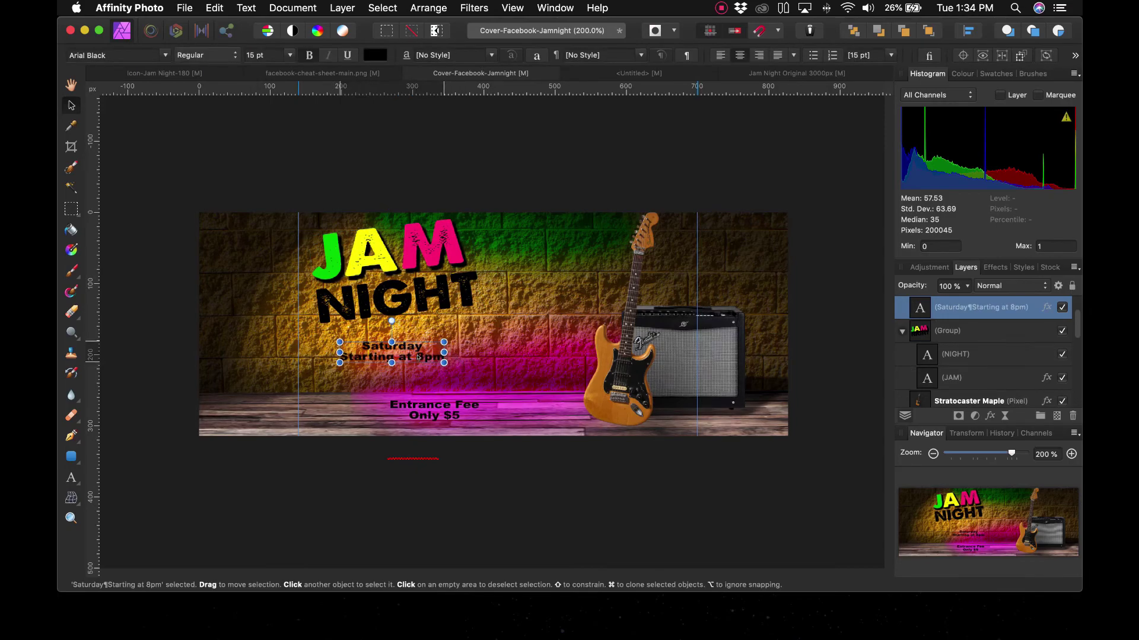
{"action": "mouse_move", "coordinate": [439, 398]}
{"action": "left_mouse_down"}
{"action": "mouse_move", "coordinate": [538, 341]}
{"action": "mouse_move", "coordinate": [567, 361]}
{"action": "left_mouse_up"}
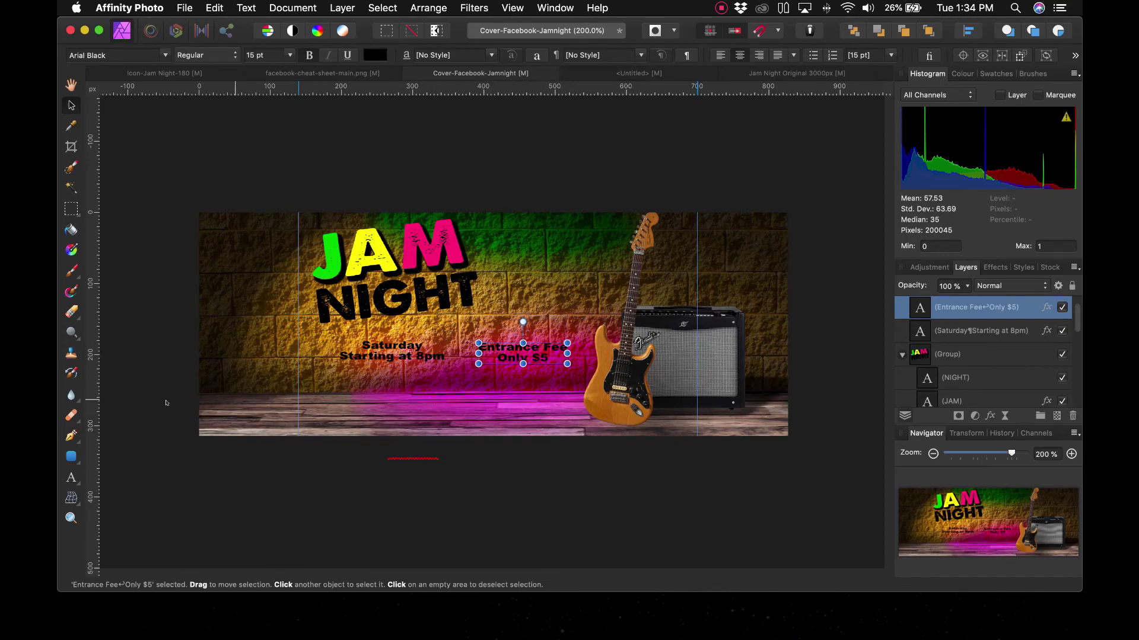
{"action": "left_click", "coordinate": [153, 402]}
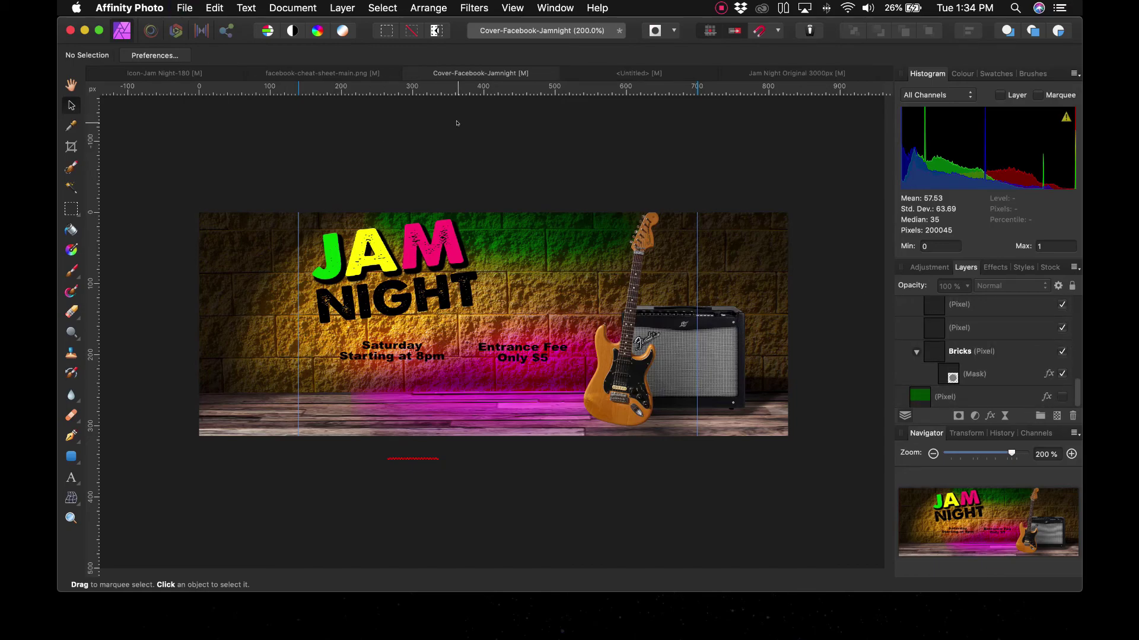
Step: Save the Cover-Facebook-Jamnight document with Cmd+S
{"action": "key", "text": "cmd+s"}
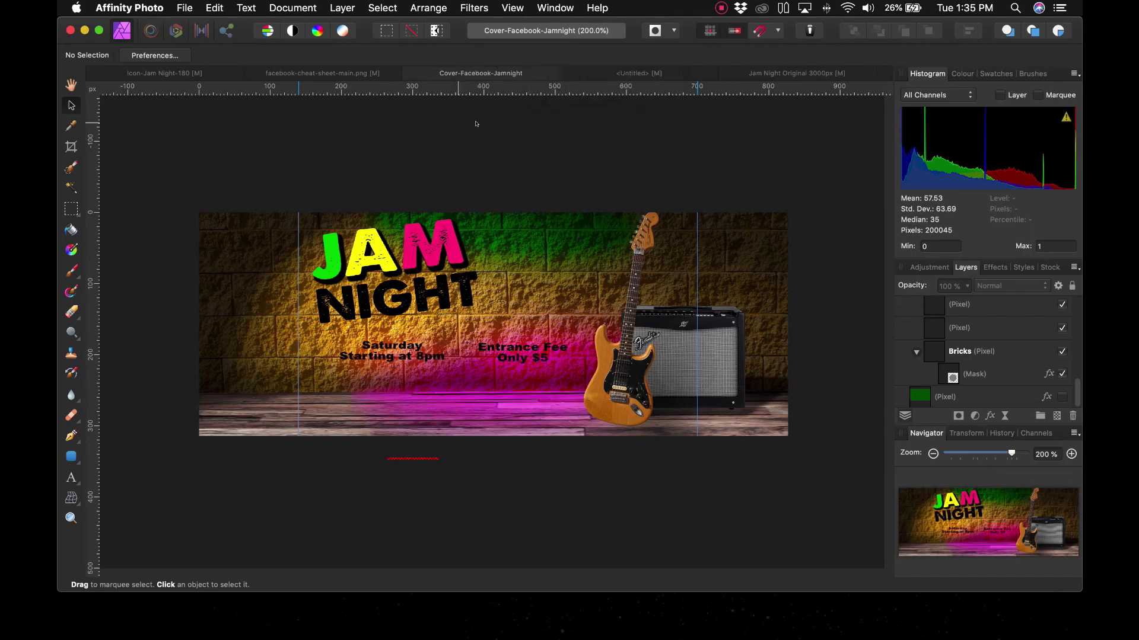
{"action": "scroll", "coordinate": [987, 347], "scroll_direction": "up", "scroll_amount": 5}
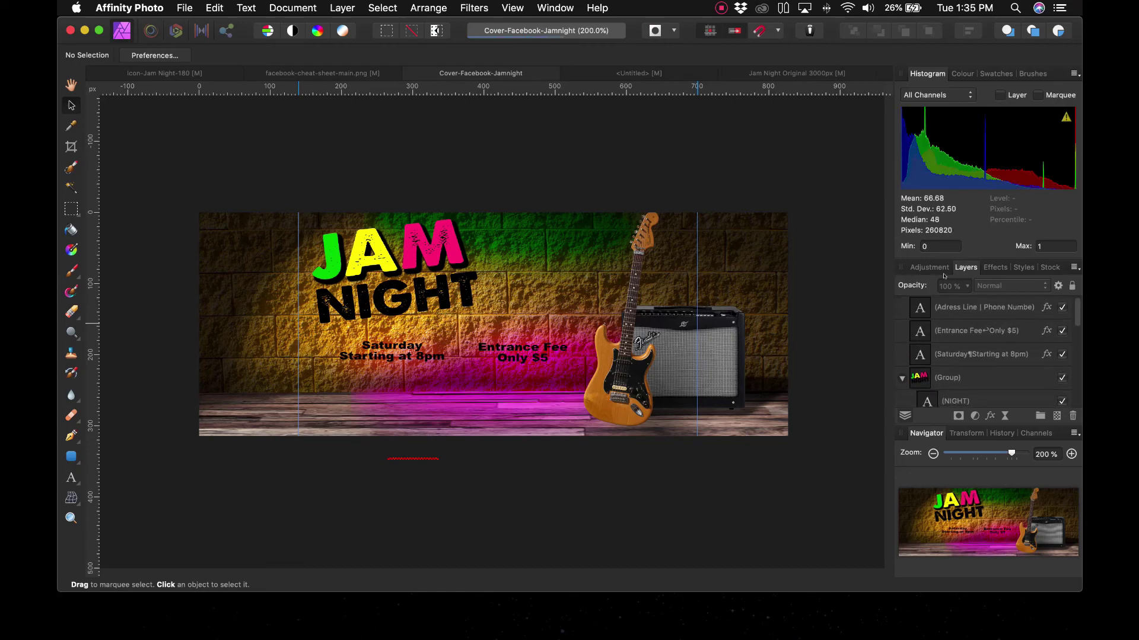
Step: Select every layer from the Address Line text layer to the bottom and Merge Visible them
{"action": "left_click", "coordinate": [955, 306]}
{"action": "scroll", "coordinate": [961, 320], "scroll_direction": "down", "scroll_amount": 5}
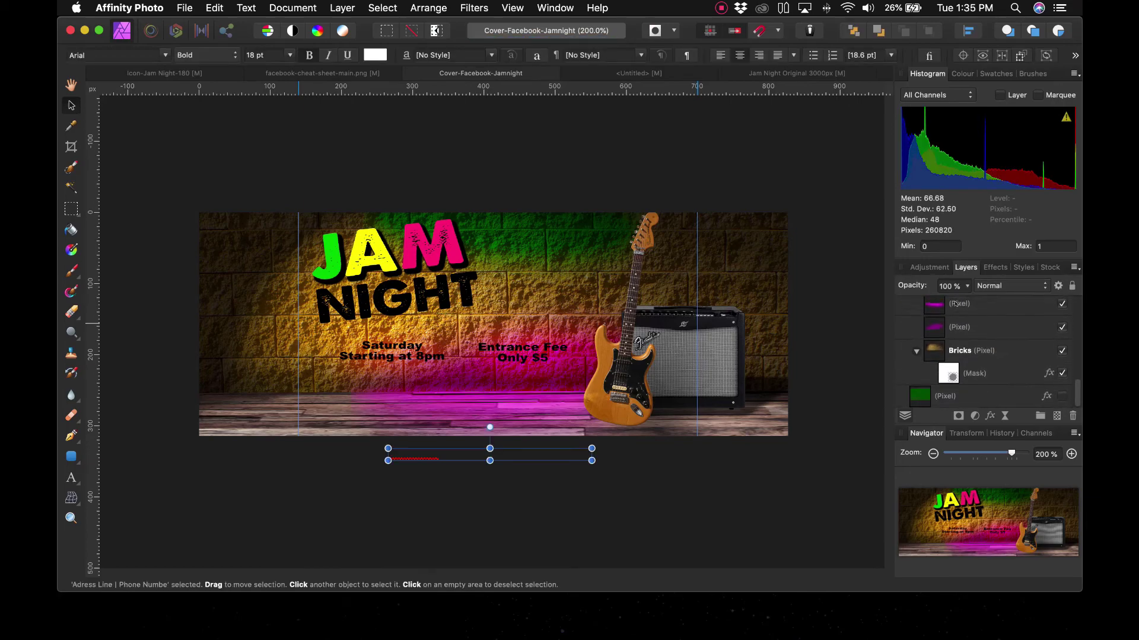
{"action": "scroll", "coordinate": [964, 326], "scroll_direction": "up", "scroll_amount": 5}
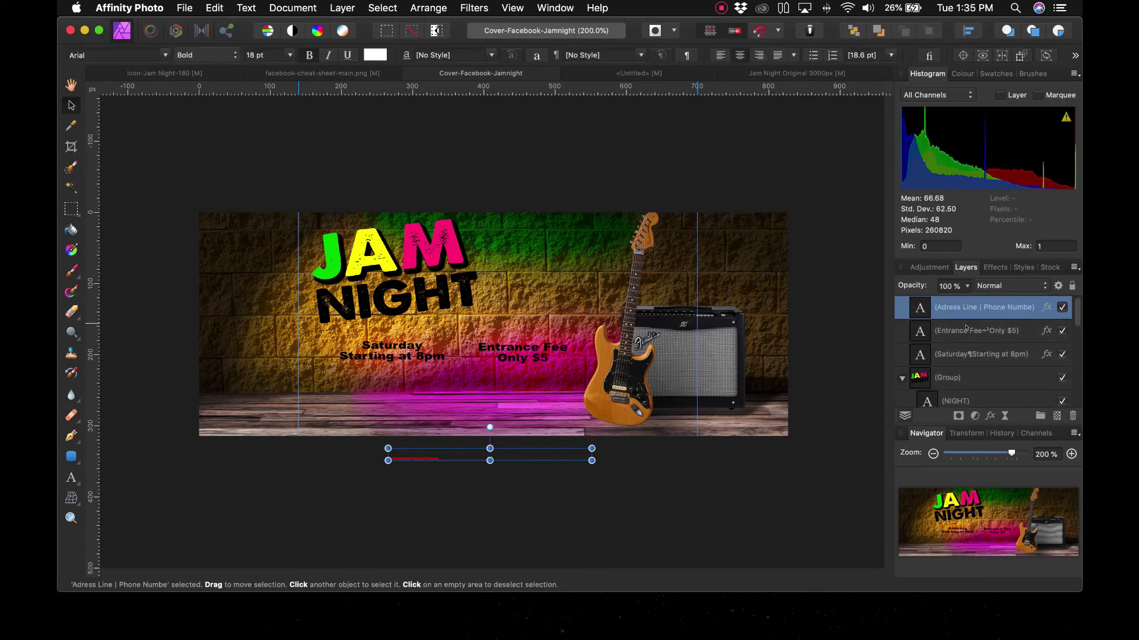
{"action": "scroll", "coordinate": [965, 328], "scroll_direction": "down", "scroll_amount": 5}
{"action": "scroll", "coordinate": [966, 328], "scroll_direction": "up", "scroll_amount": 1}
{"action": "scroll", "coordinate": [968, 398], "scroll_direction": "up", "scroll_amount": 3}
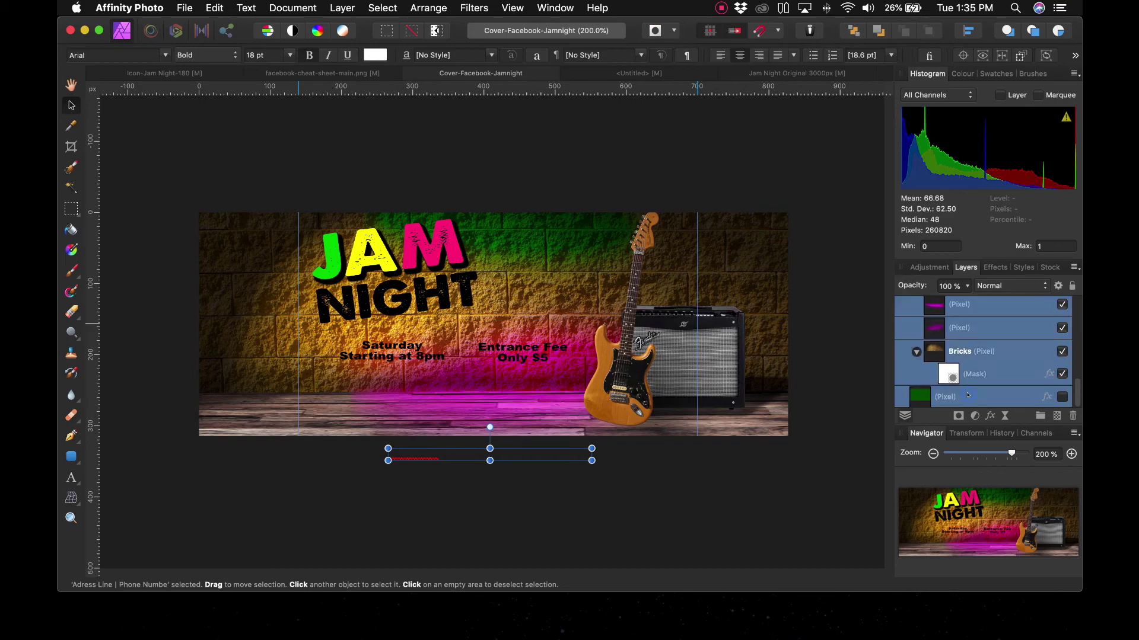
{"action": "scroll", "coordinate": [968, 398], "scroll_direction": "down", "scroll_amount": 3}
{"action": "left_click", "coordinate": [968, 396]}
{"action": "scroll", "coordinate": [973, 392], "scroll_direction": "up", "scroll_amount": 3}
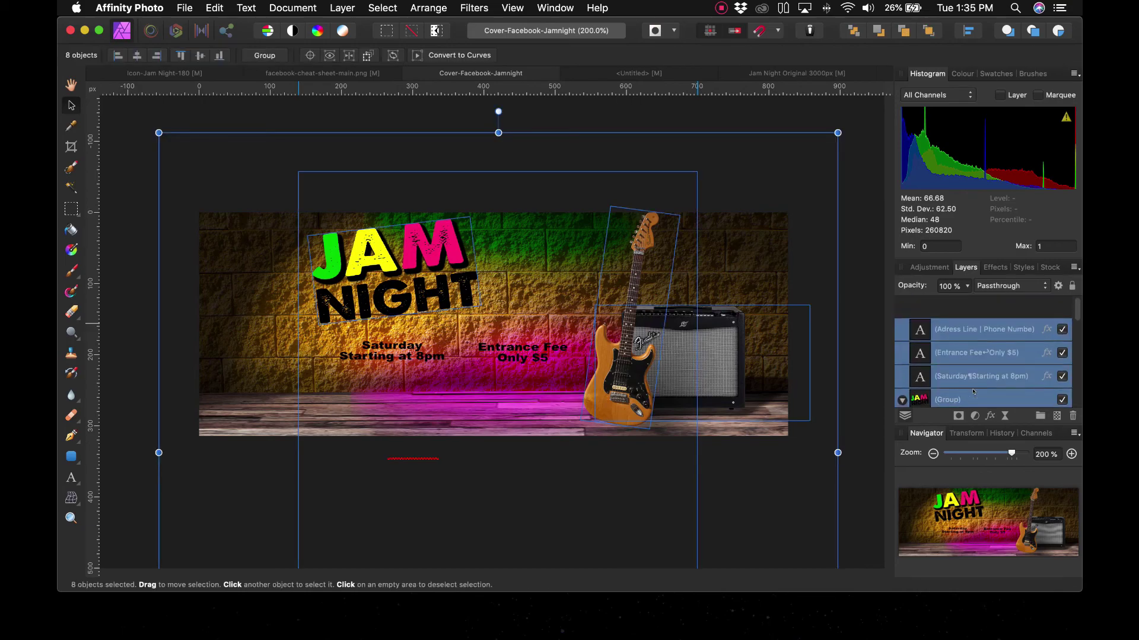
{"action": "scroll", "coordinate": [996, 369], "scroll_direction": "up", "scroll_amount": 3}
{"action": "scroll", "coordinate": [998, 368], "scroll_direction": "down", "scroll_amount": 5}
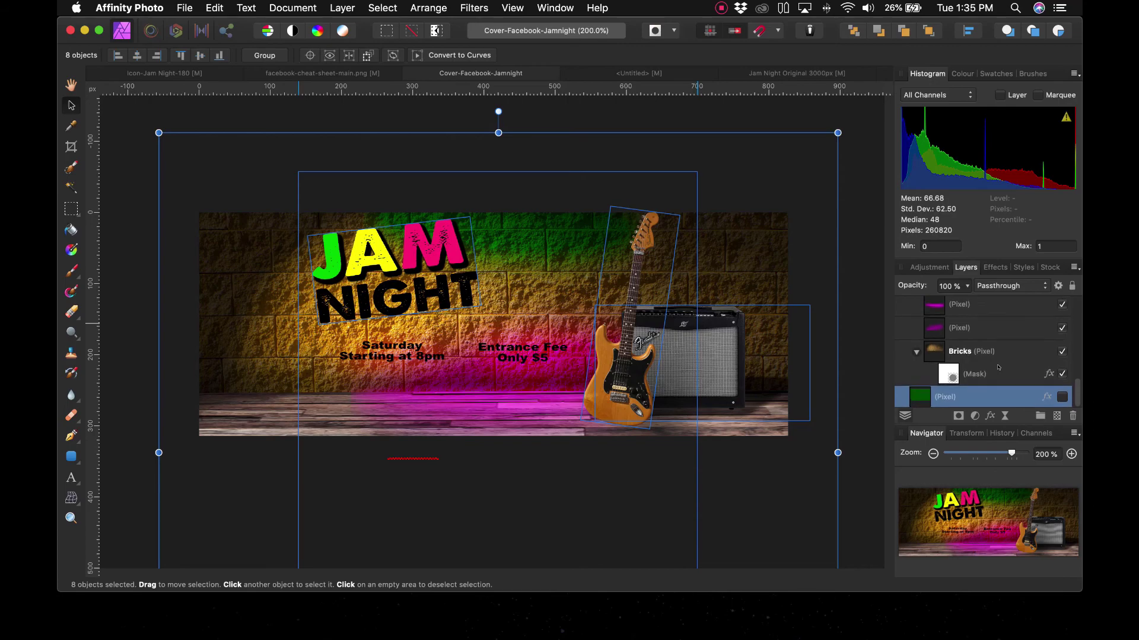
{"action": "left_click", "coordinate": [1076, 267]}
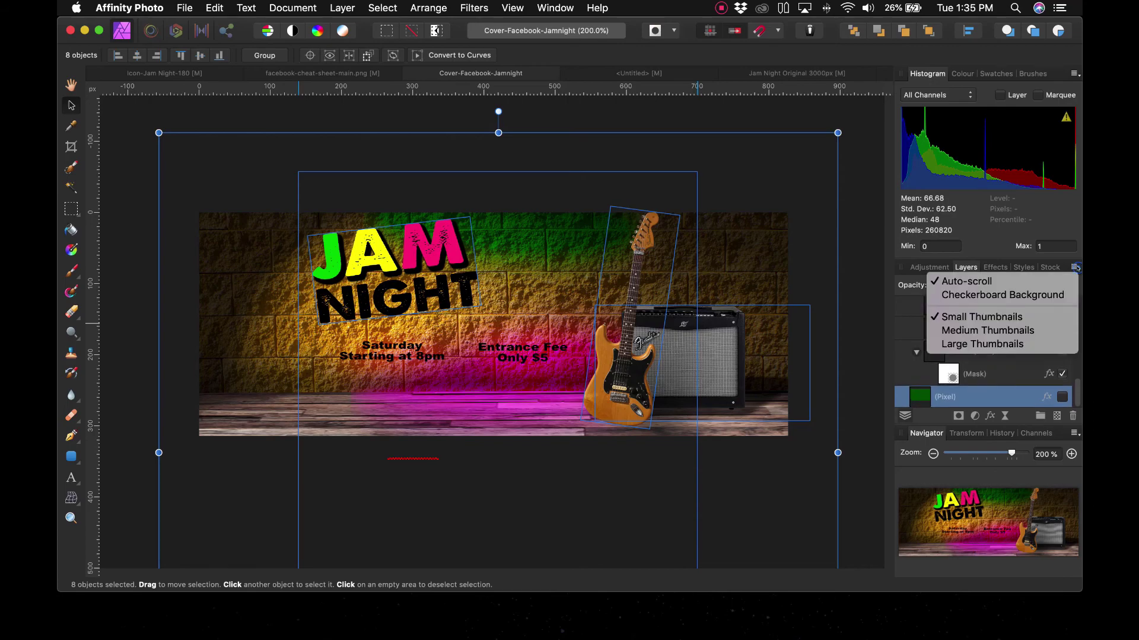
{"action": "left_click", "coordinate": [925, 402]}
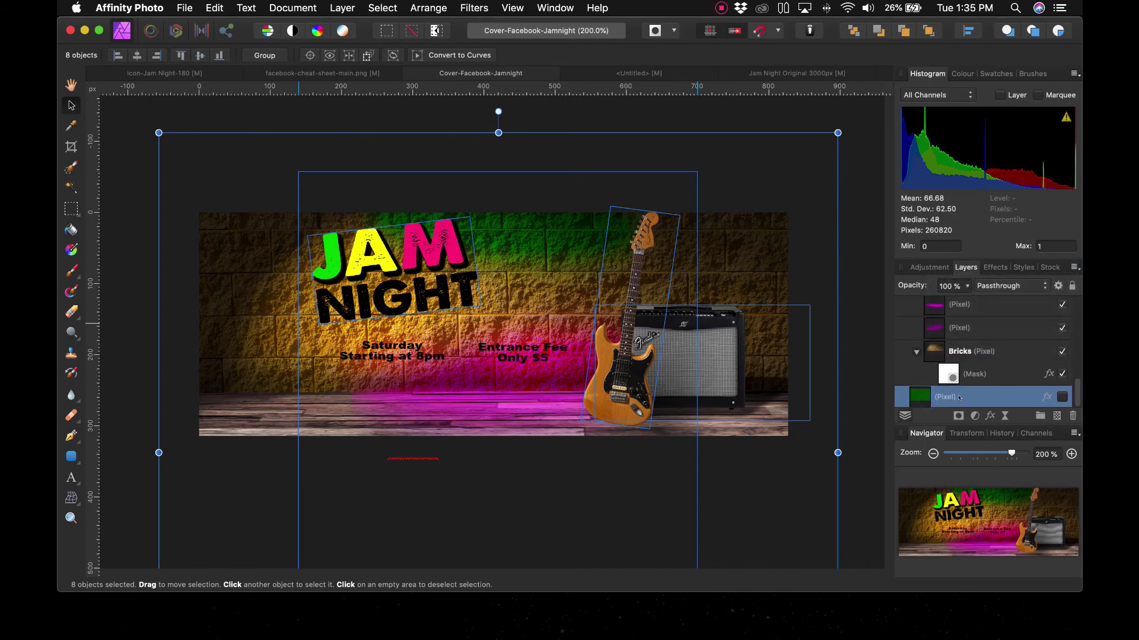
{"action": "right_click", "coordinate": [959, 397]}
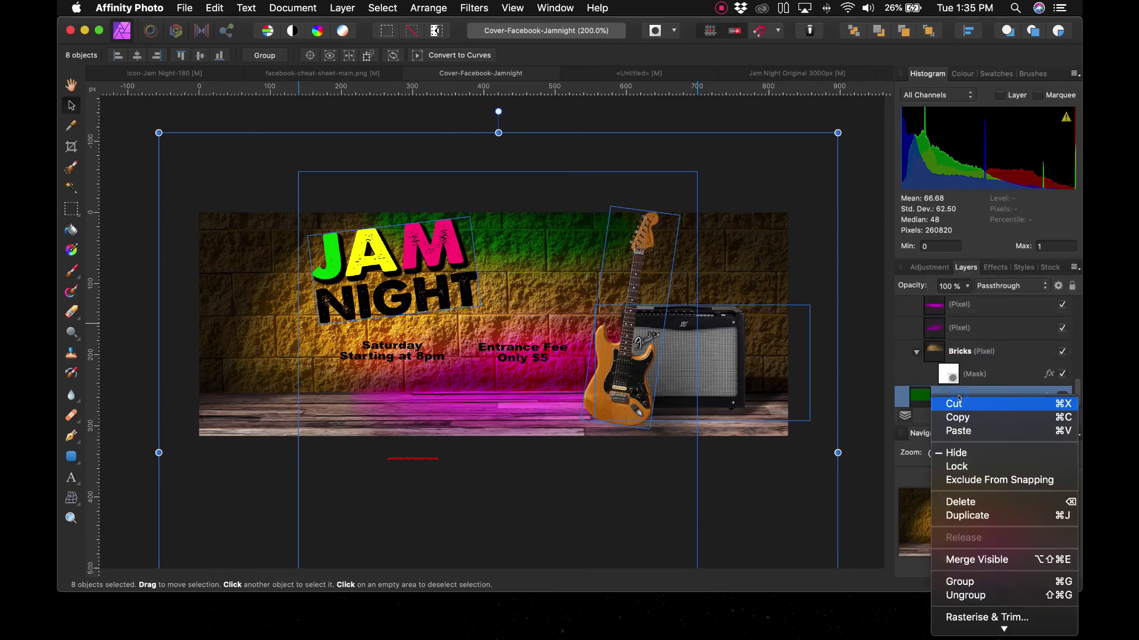
{"action": "left_click", "coordinate": [979, 559]}
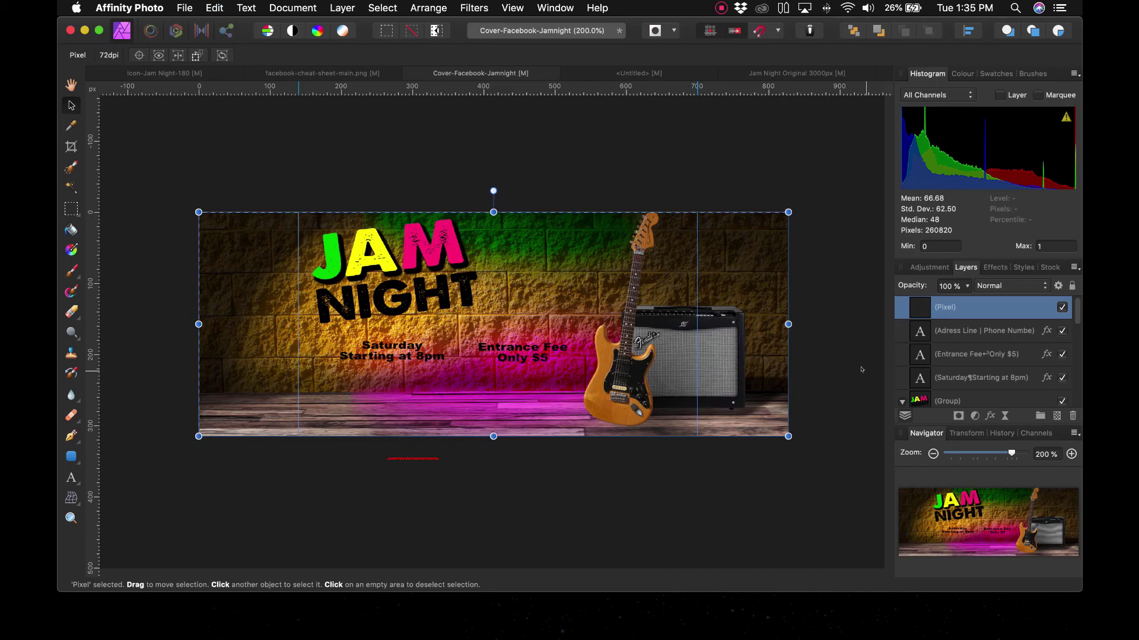
Step: Paste the merged cover into facebook-cheat-sheet-main.png and move it over the cover photo area
{"action": "mouse_move", "coordinate": [323, 73]}
{"action": "left_click", "coordinate": [359, 76]}
{"action": "key", "text": "super+v"}
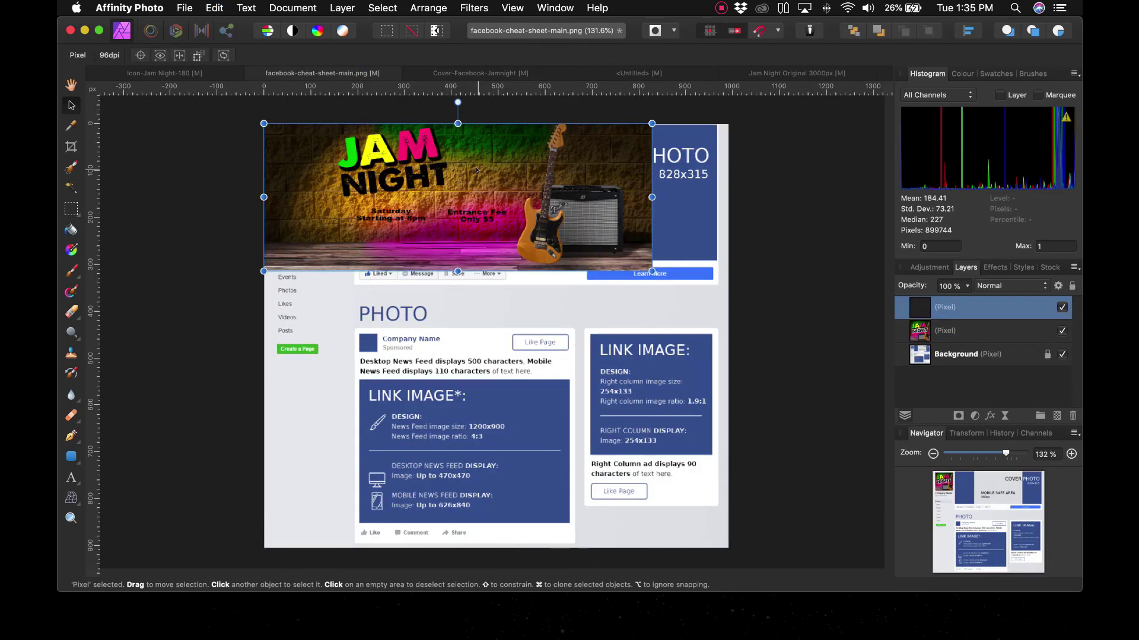
{"action": "mouse_move", "coordinate": [417, 199]}
{"action": "left_mouse_down"}
{"action": "mouse_move", "coordinate": [534, 199]}
{"action": "mouse_move", "coordinate": [506, 199]}
{"action": "left_mouse_up"}
Step: Resize and nudge the cover to fill the slot above the page buttons, then deselect
{"action": "left_click_drag", "start_coordinate": [735, 266], "coordinate": [689, 253]}
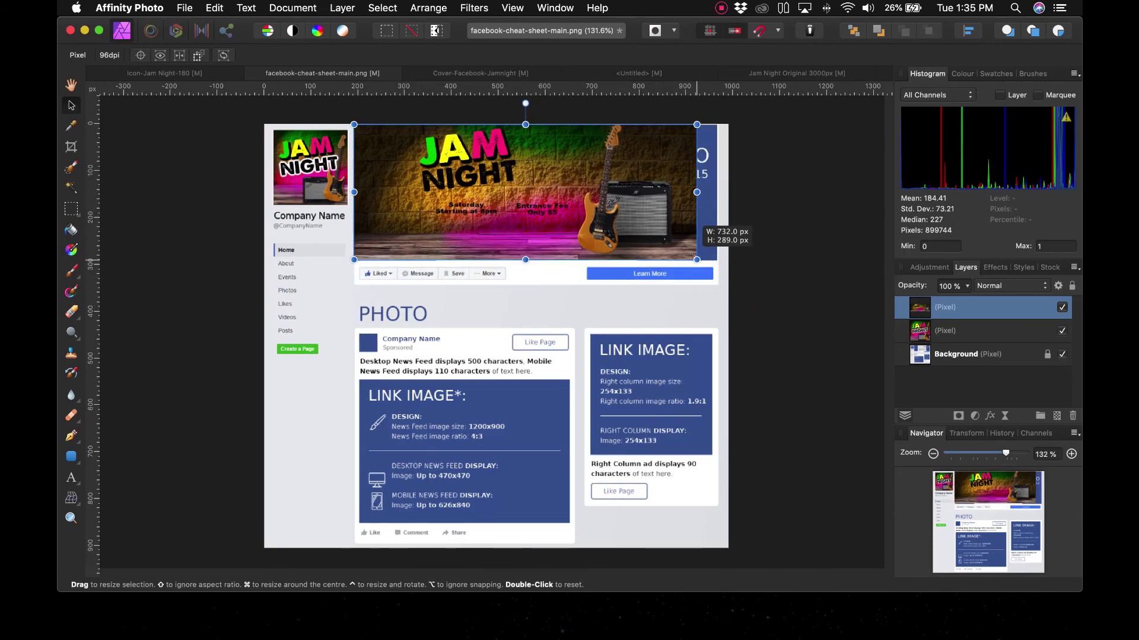
{"action": "left_click_drag", "start_coordinate": [691, 254], "coordinate": [708, 252]}
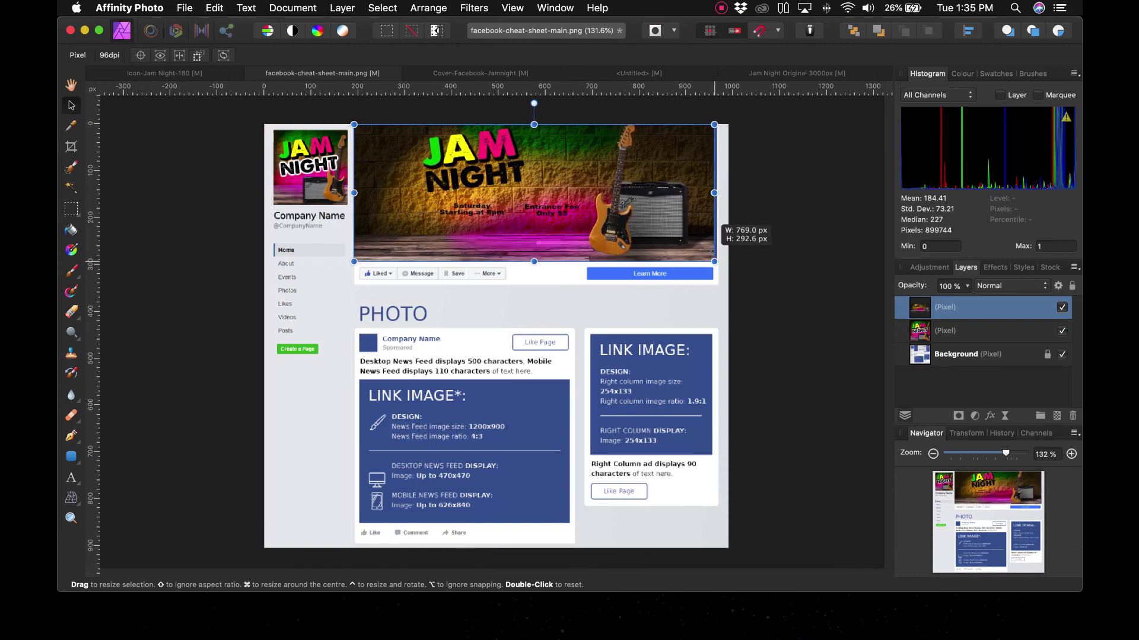
{"action": "left_click_drag", "start_coordinate": [716, 262], "coordinate": [717, 263]}
{"action": "left_click", "coordinate": [793, 298]}
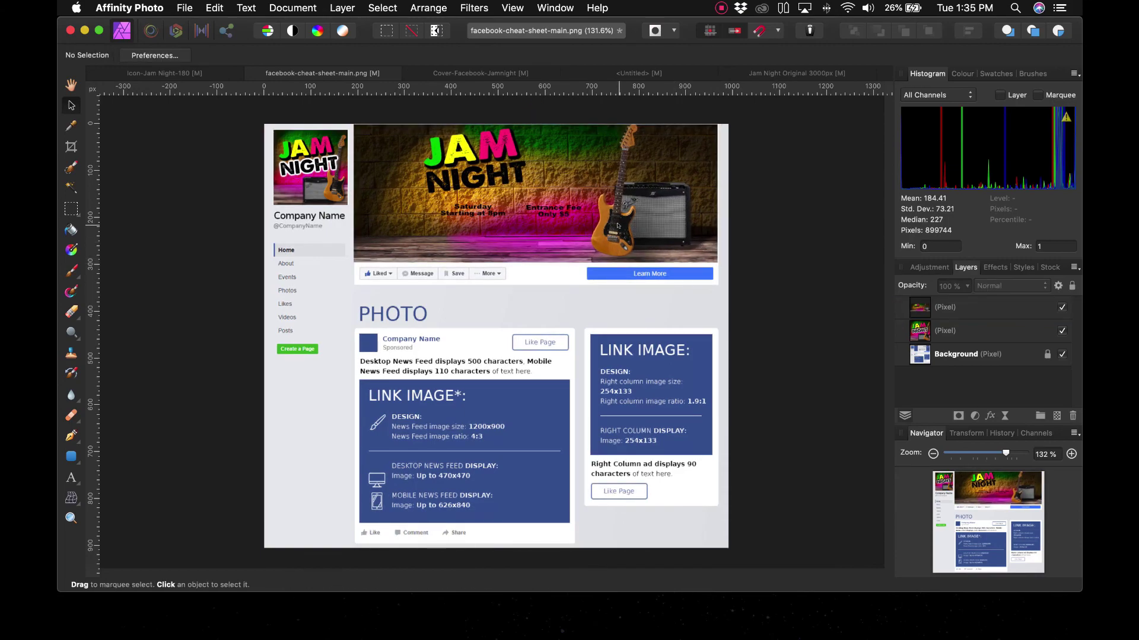
{"action": "left_click_drag", "start_coordinate": [623, 229], "coordinate": [616, 226]}
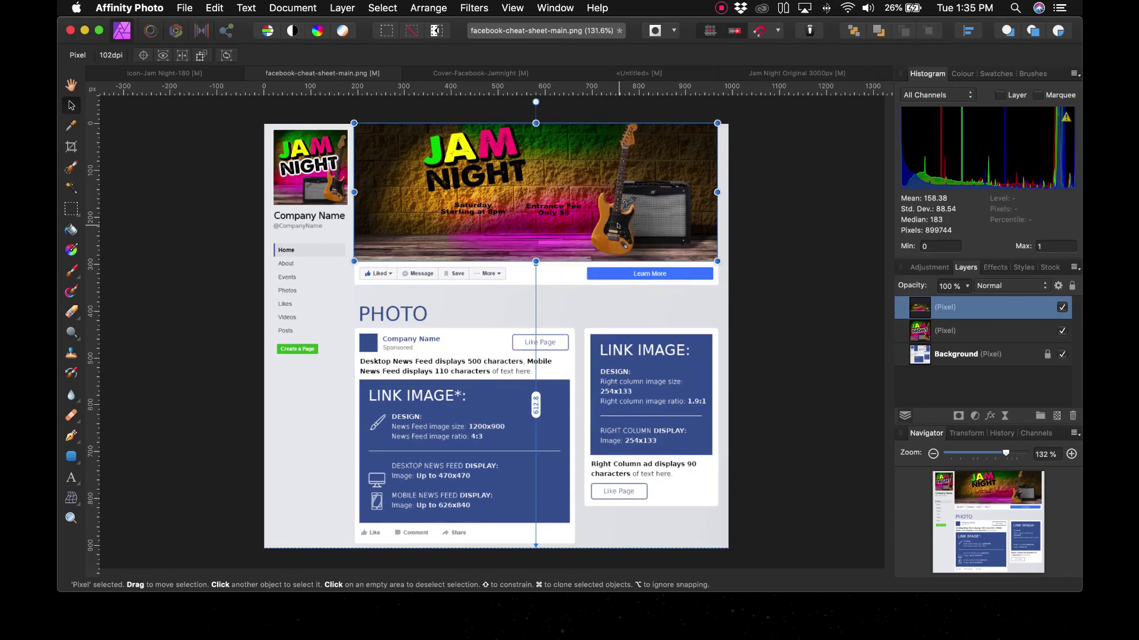
{"action": "left_click", "coordinate": [791, 303]}
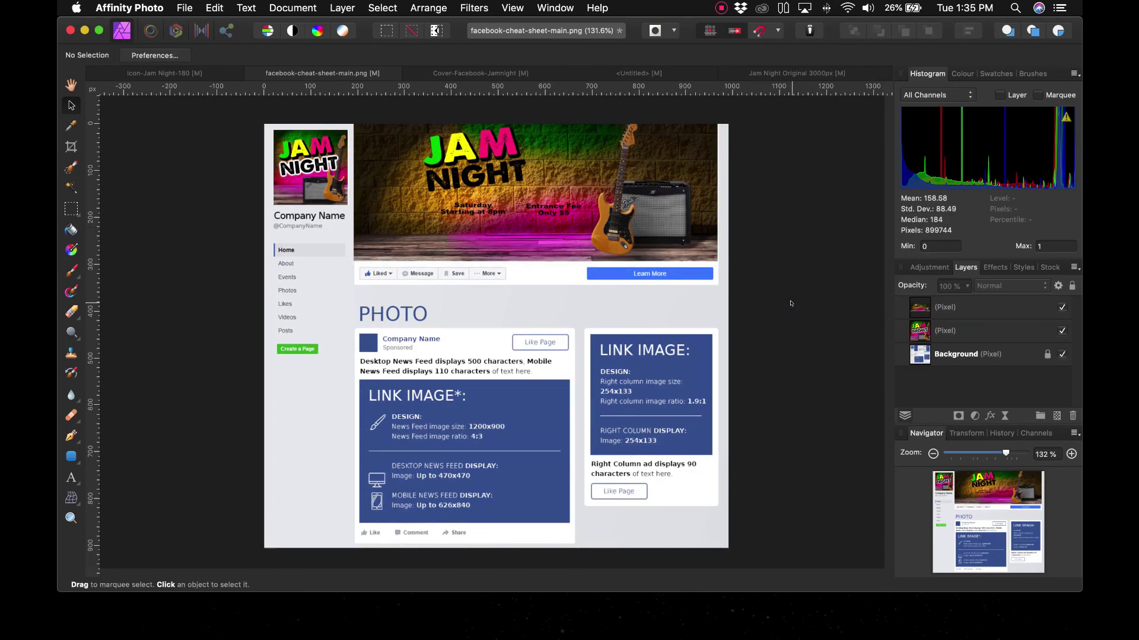